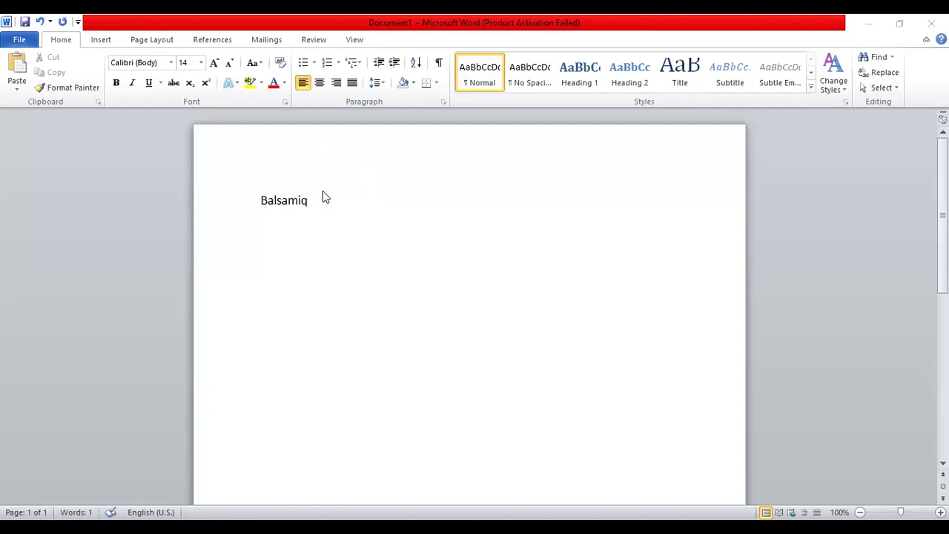
Step: Create a numbered list below the Balsamiq heading with the items "Gather the reqs", "Document the res" and "Model the reqs"
key(Return)
key(Return)
text(1.)
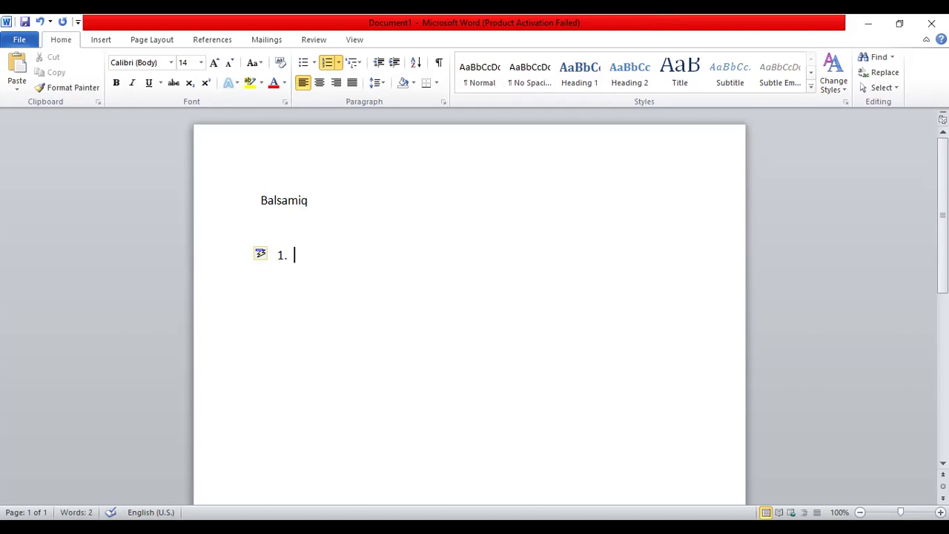
text(Gather the reqs)
key(Return)
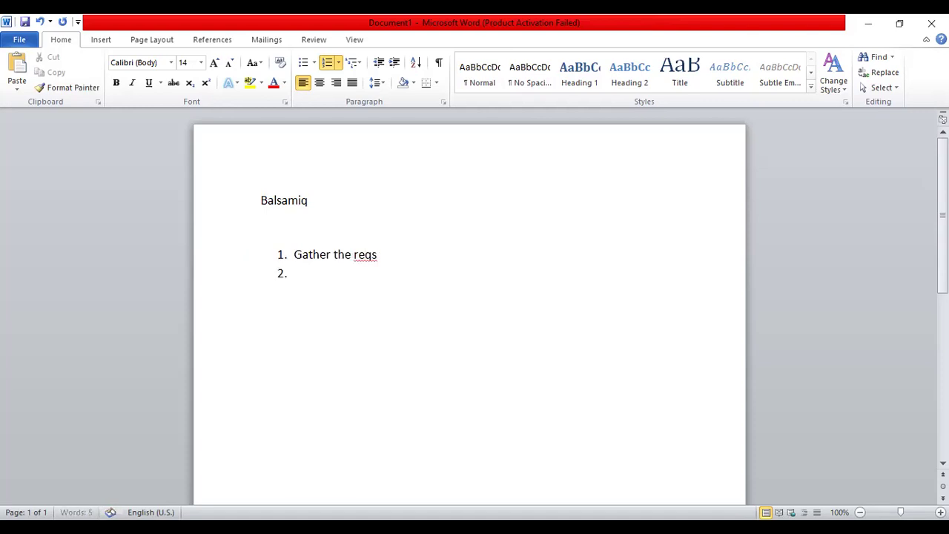
text(Document the res)
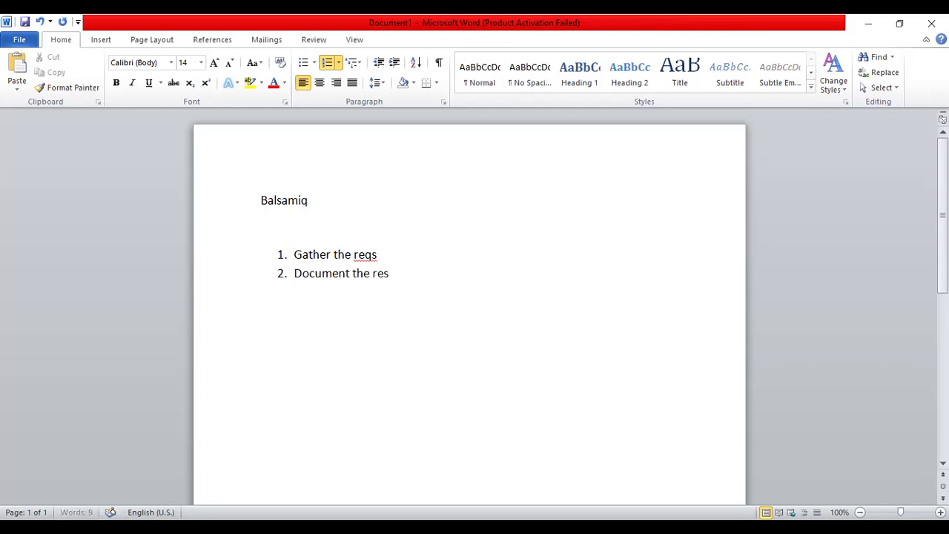
key(Return)
text(3)
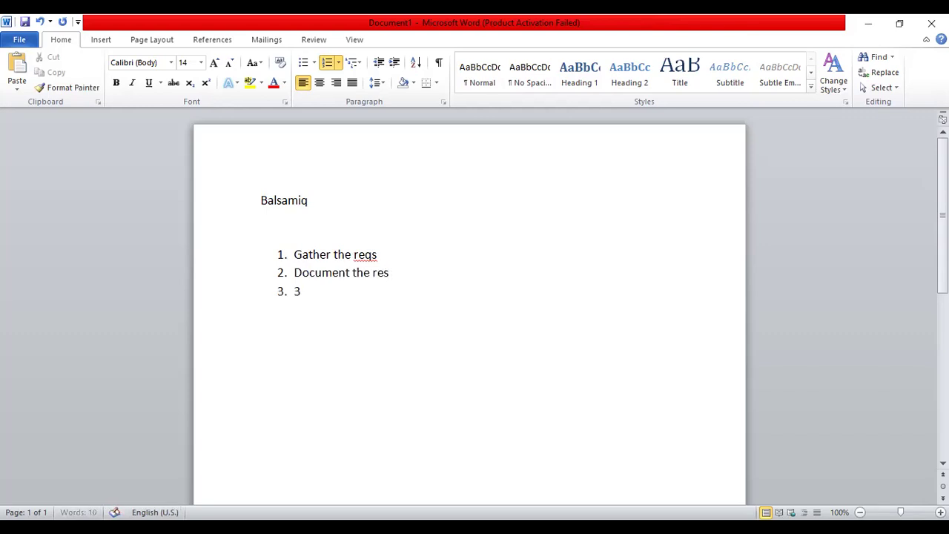
key(BackSpace)
text(Model the reqs)
Step: Add the second-level list item "Visual representation" beneath "Model the reqs"
key(Return)
key(Tab)
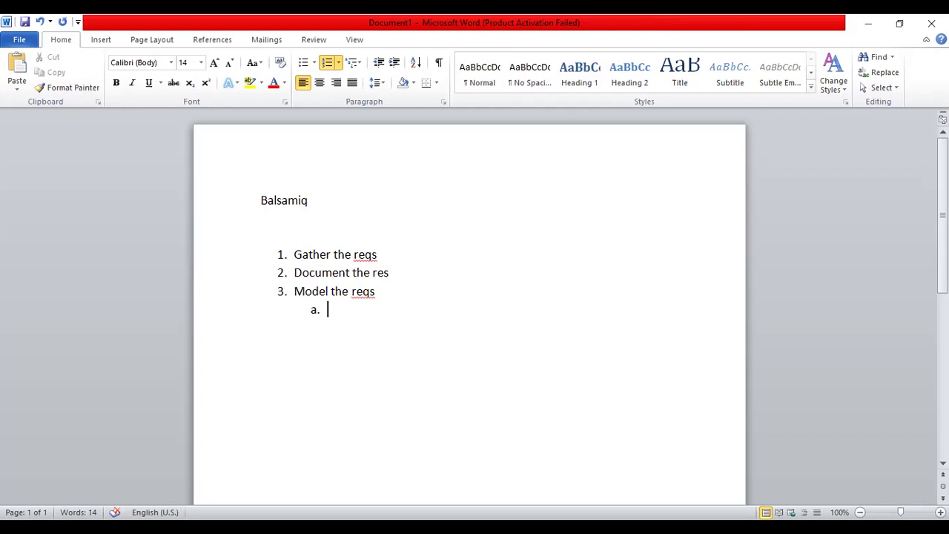
text(visual representa)
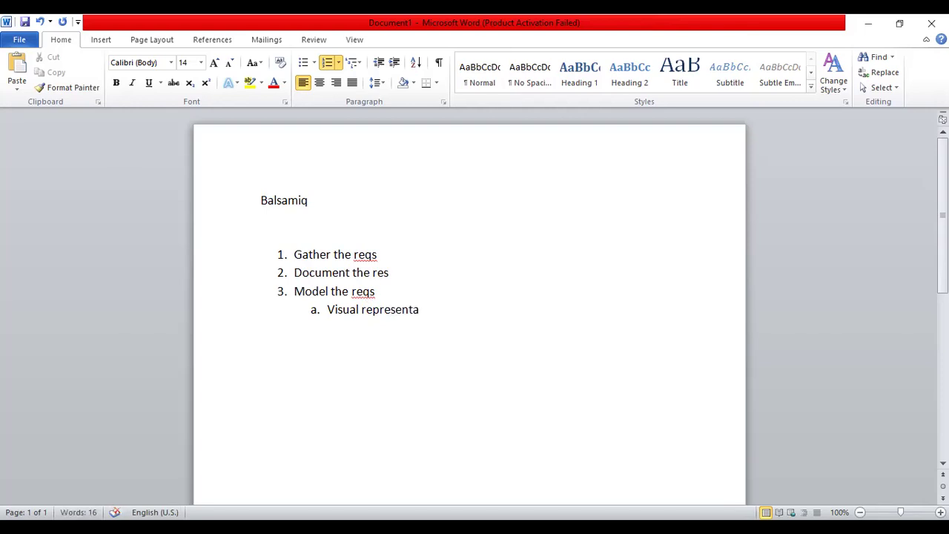
text(tion)
Step: Add the third-level items "UML's", "Axure" and "Balsamiq" beneath "Visual representation", and end the list
key(Return)
key(Tab)
text(UML's)
key(Return)
text(Axure)
key(Return)
text(Balsam)
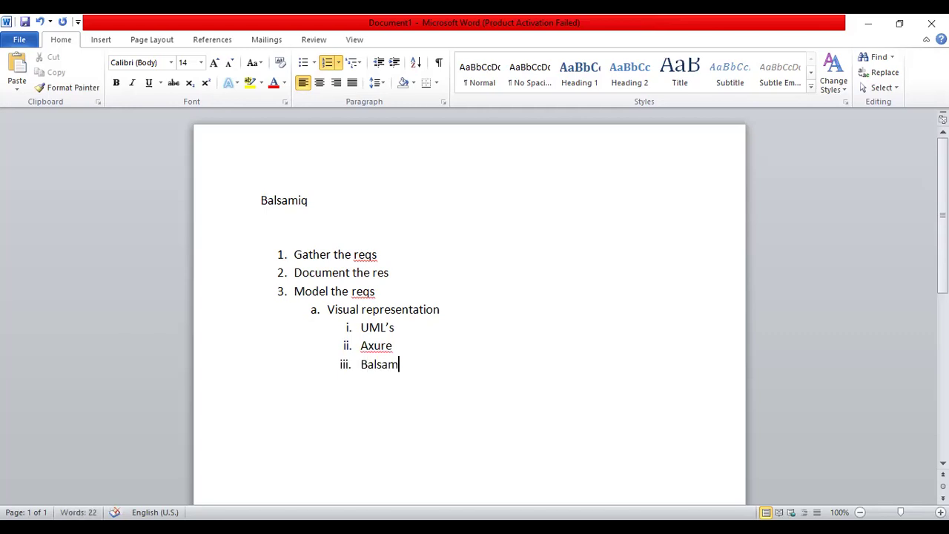
text(iq)
key(Return)
key(Return)
key(BackSpace)
key(BackSpace)
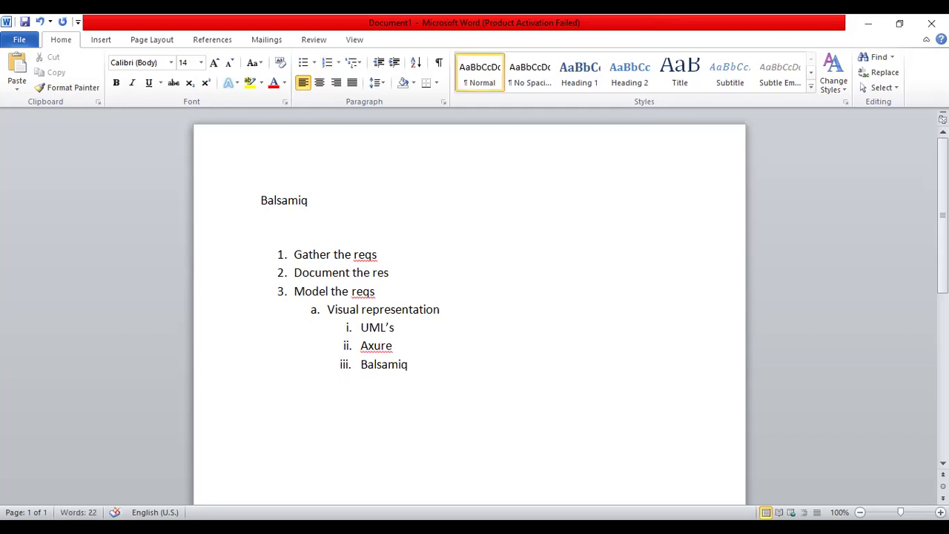
Step: Write the line "What is balamiq" below the list, with an indented line "Ex-adobe" under it
text(What is balamiq)
key(Return)
key(Tab)
text(Ex-adobe)
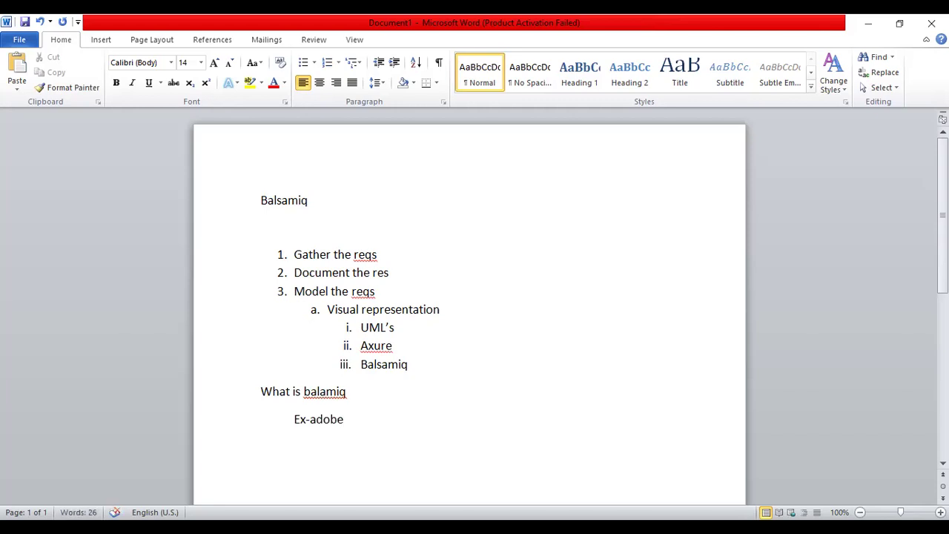
Step: Add the lines "Wireframes/mockups" and "Front end" below the Ex-adobe line
key(Return)
text(Wirefr)
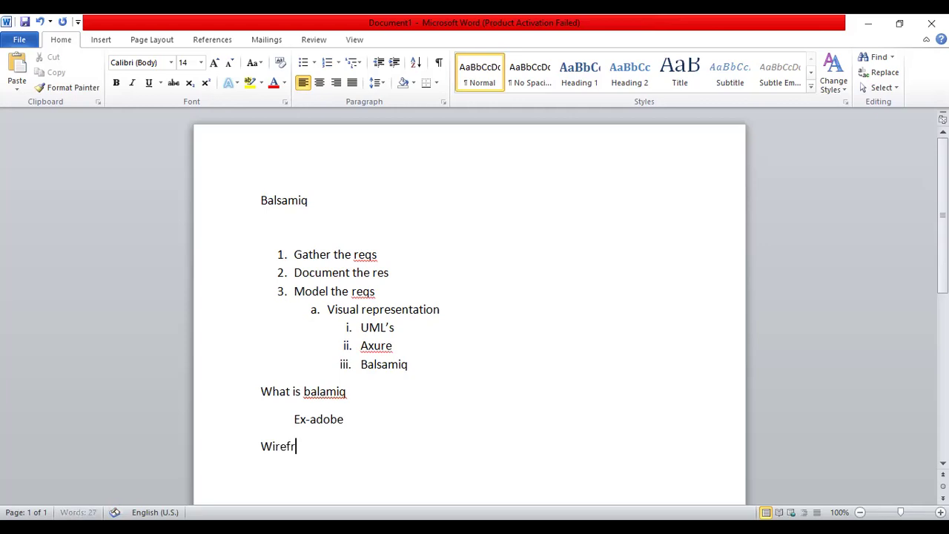
text(ames/mockups)
key(Return)
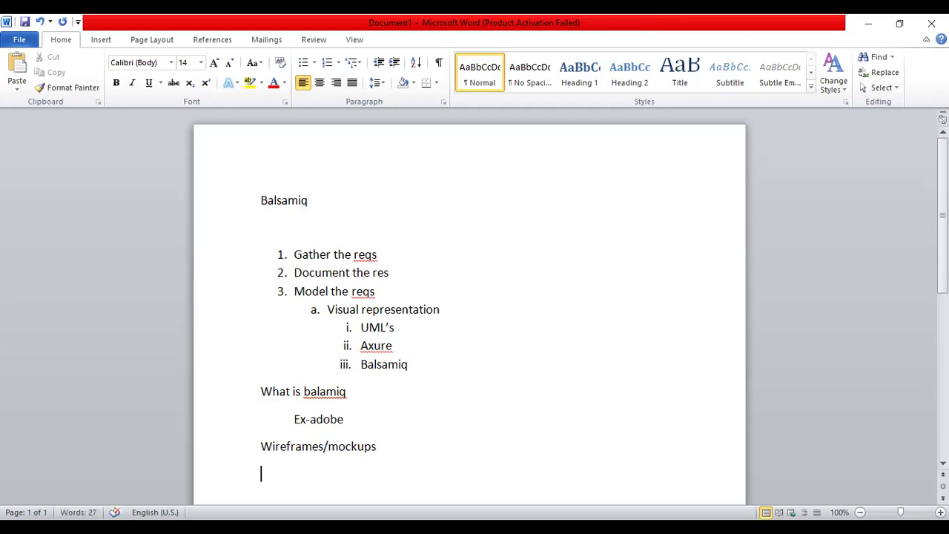
text(Front end)
scroll(279, 187, down, 4)
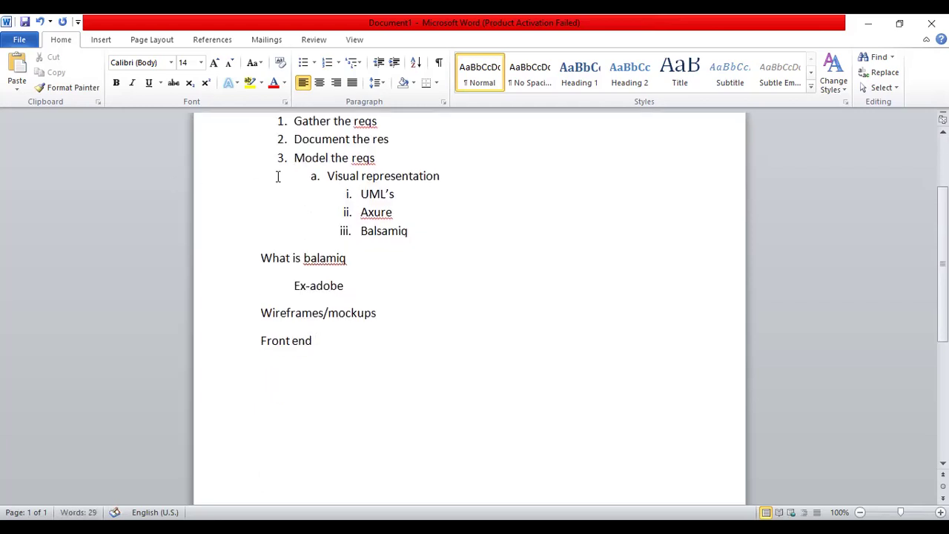
Step: Add the line "Client---Application on clothing- Myntra" below "Front end"
key(Return)
text(Client---)
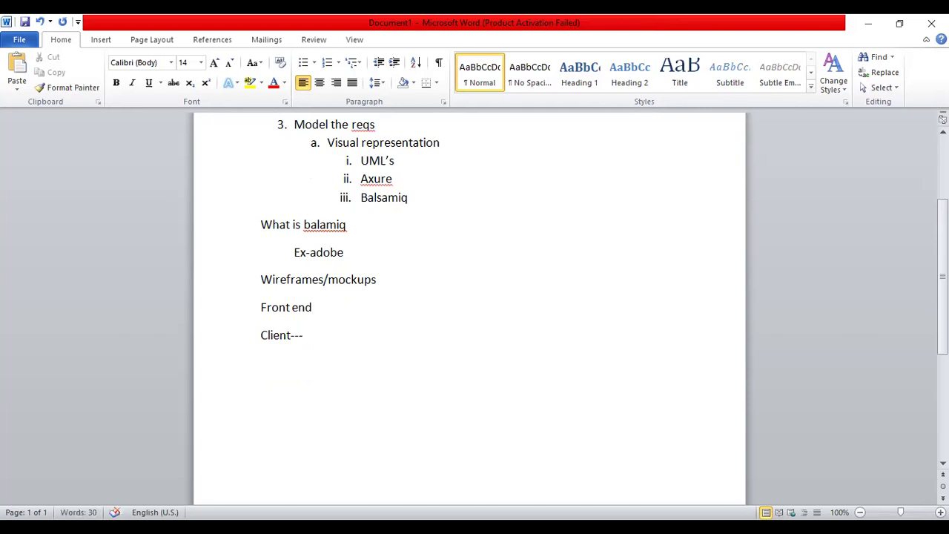
text(Application on c)
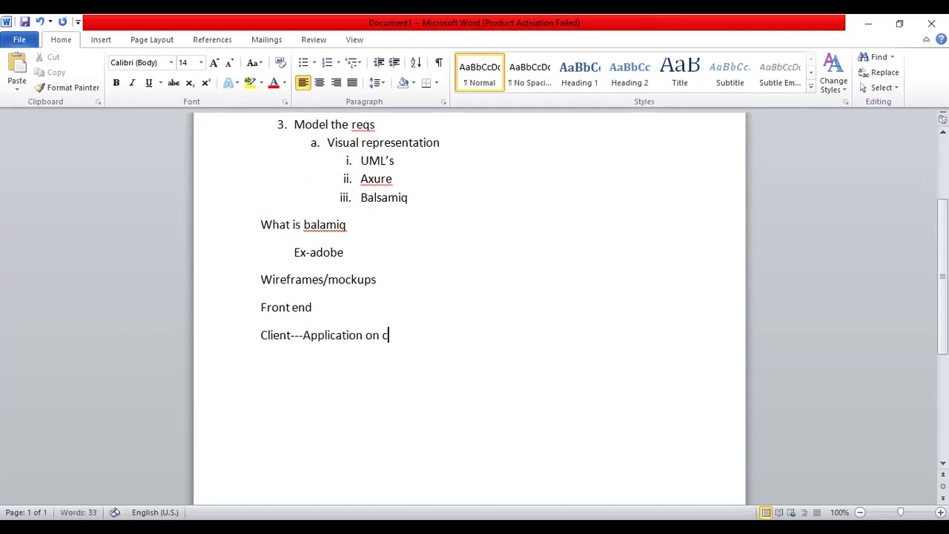
text(lothing- Myntra)
key(Return)
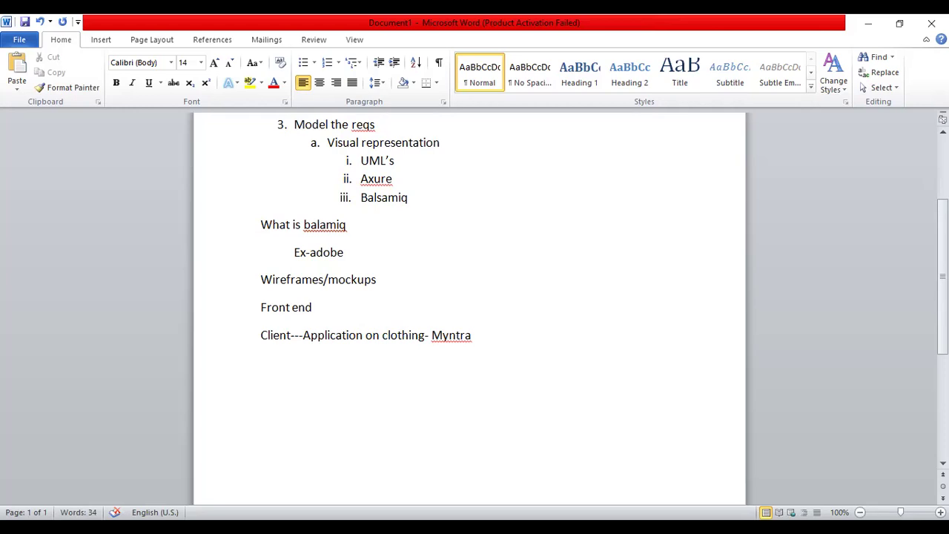
Step: Add the line "Dummy models- pages- end application" below the client line
text(dummy models)
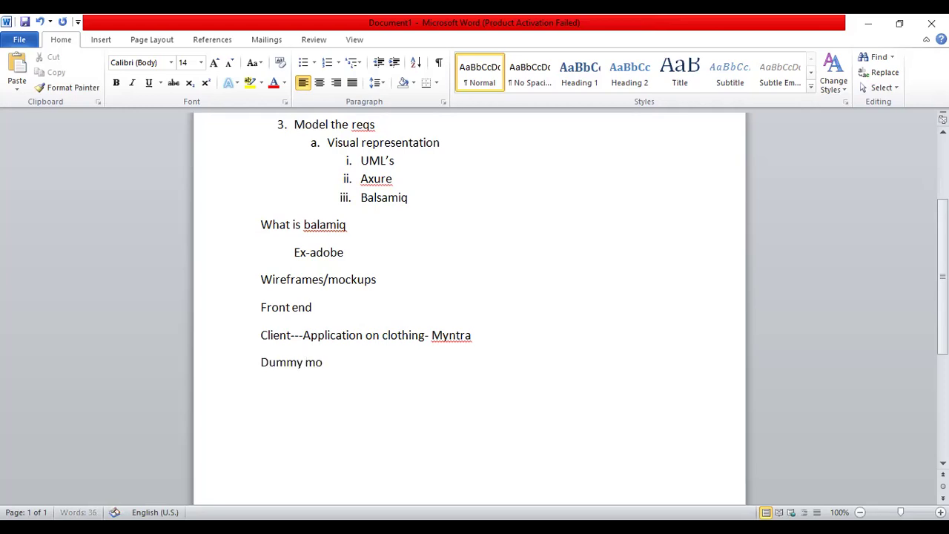
text(-)
text(pages)
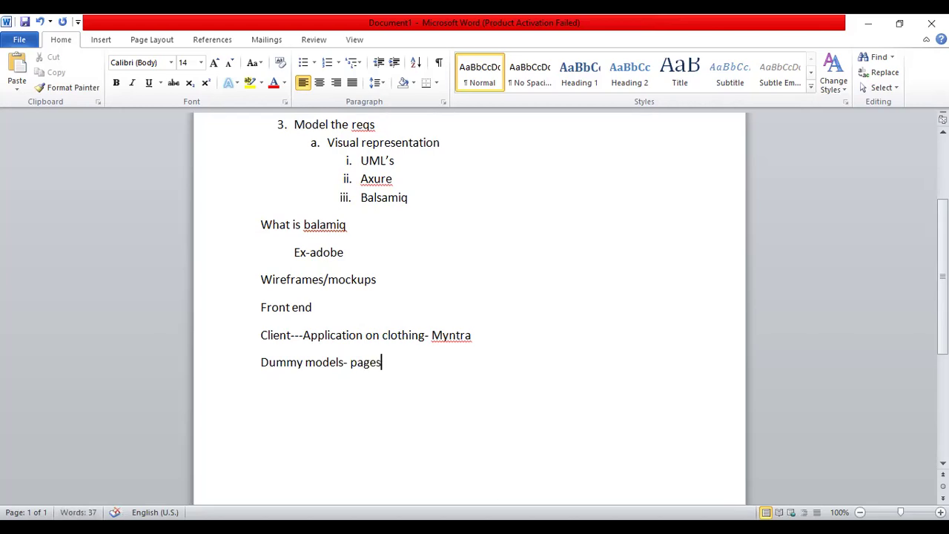
text(- )
text(end)
key(BackSpace)
text(nd appl)
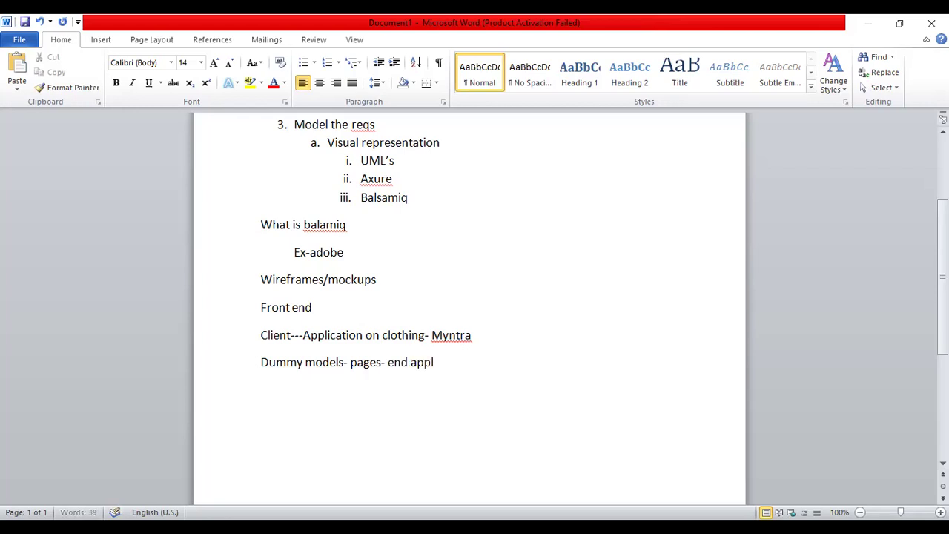
text(ication)
key(Return)
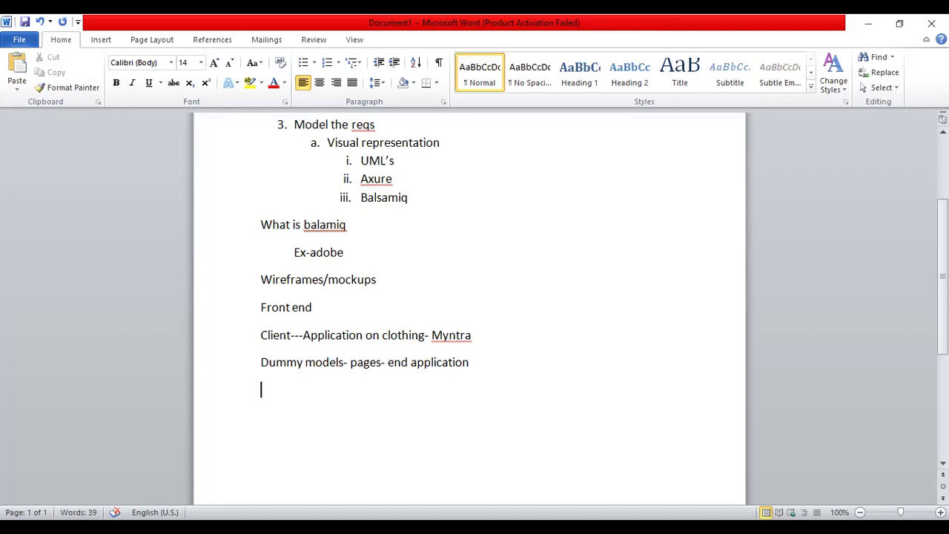
Step: Add the line "Essential features/ main features" below the dummy models line
text(essenti)
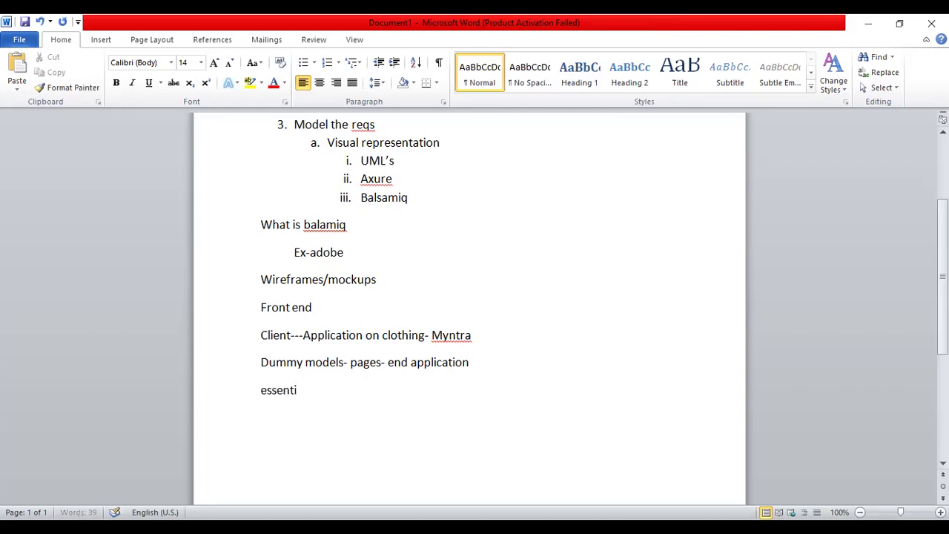
text(al features/ main)
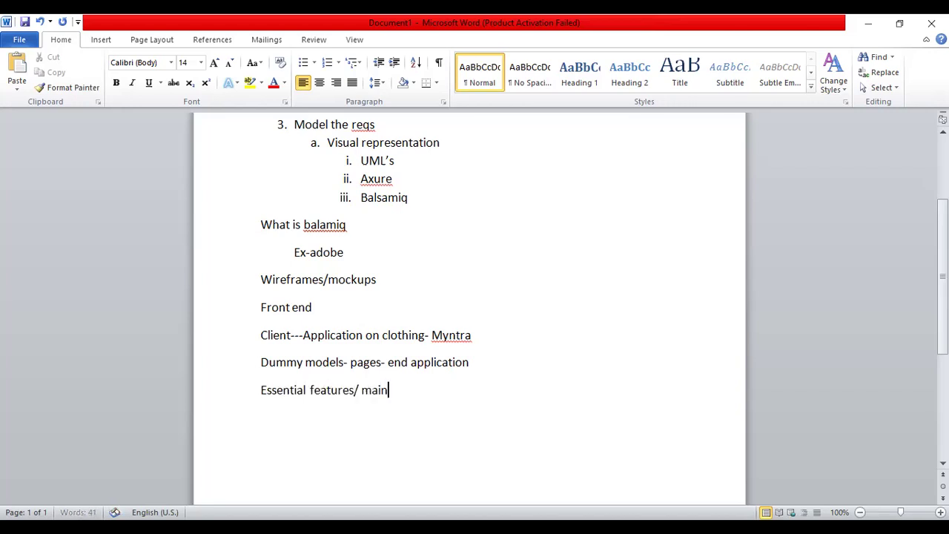
text( features)
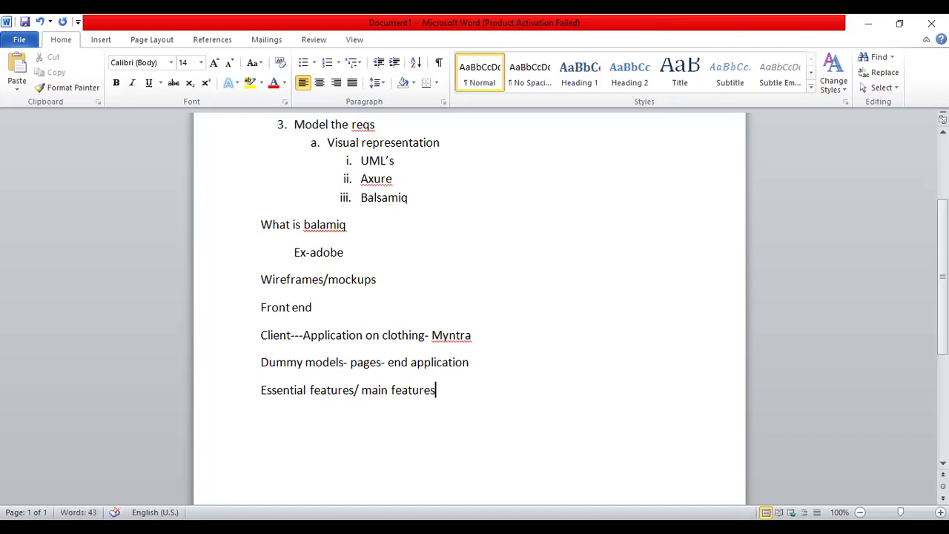
key(Return)
Step: Leave a blank line and write "Installation" with an indented line "COEPD-" under it
key(Return)
scroll(469, 308, down, 1)
text(Installati)
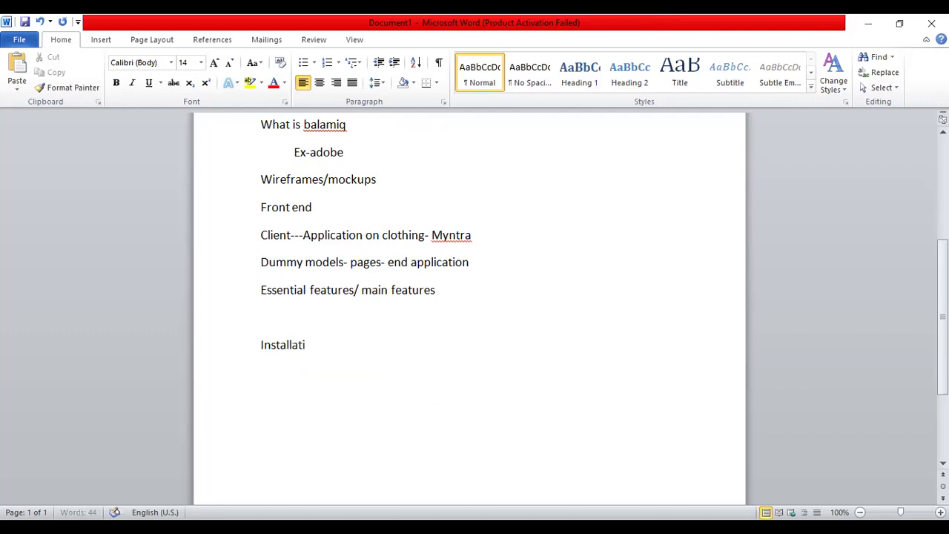
text(on)
key(Return)
key(Tab)
text(CE)
key(BackSpace)
text(OEPD-)
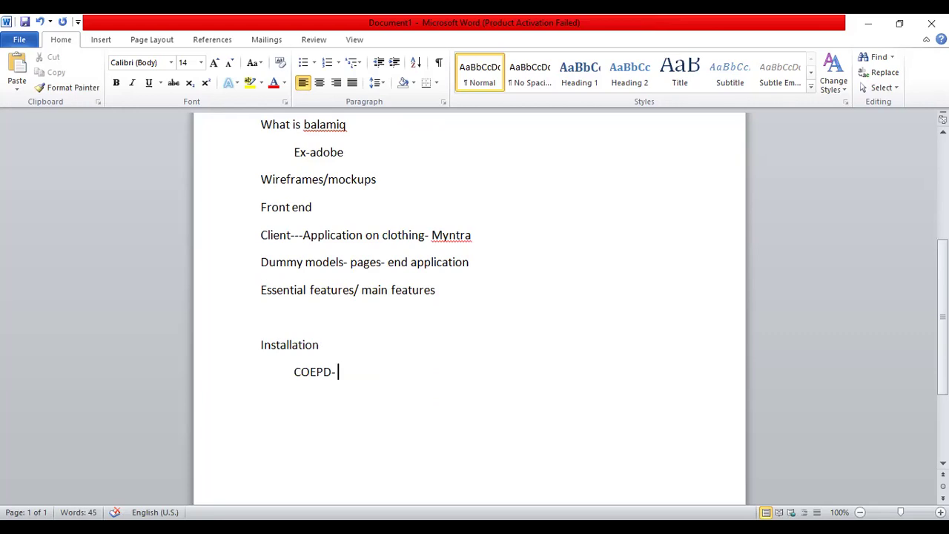
key(Return)
Step: Add the line "Home page of a cleaning company" below the COEPD entry
scroll(195, 203, down, 1)
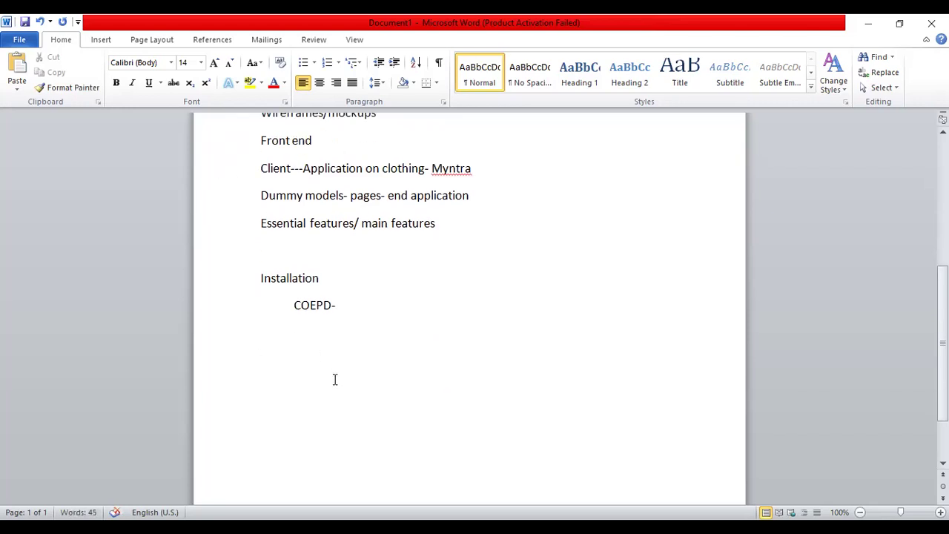
scroll(335, 379, down, 1)
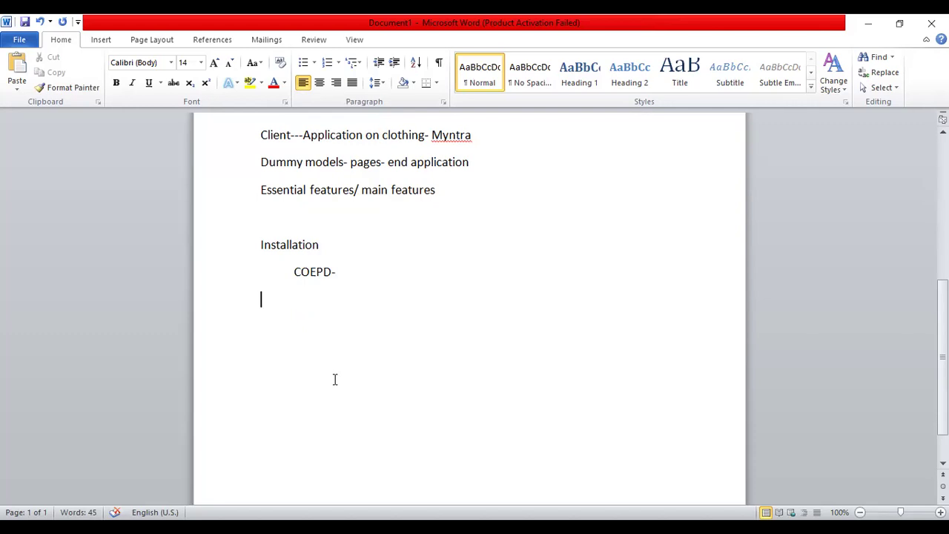
text(Home page of)
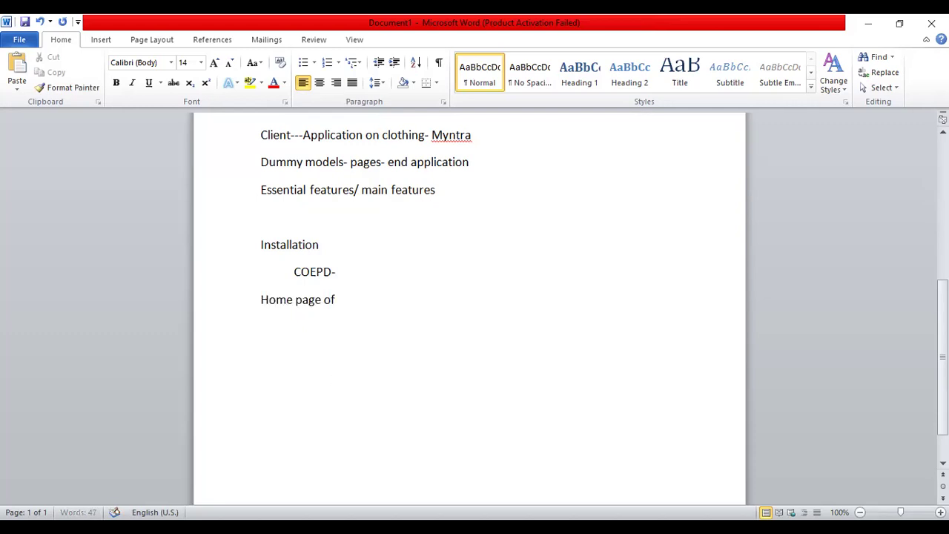
text( a cleaning company)
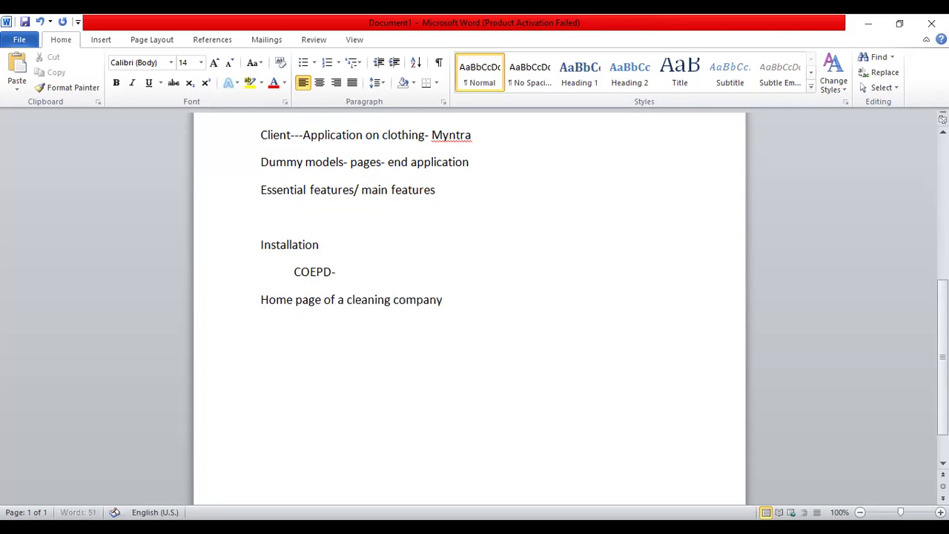
Step: Add an indented dash-list item "Cleaning products- bathroom" under the cleaning company line
key(Return)
key(Tab)
text(-)
key(space)
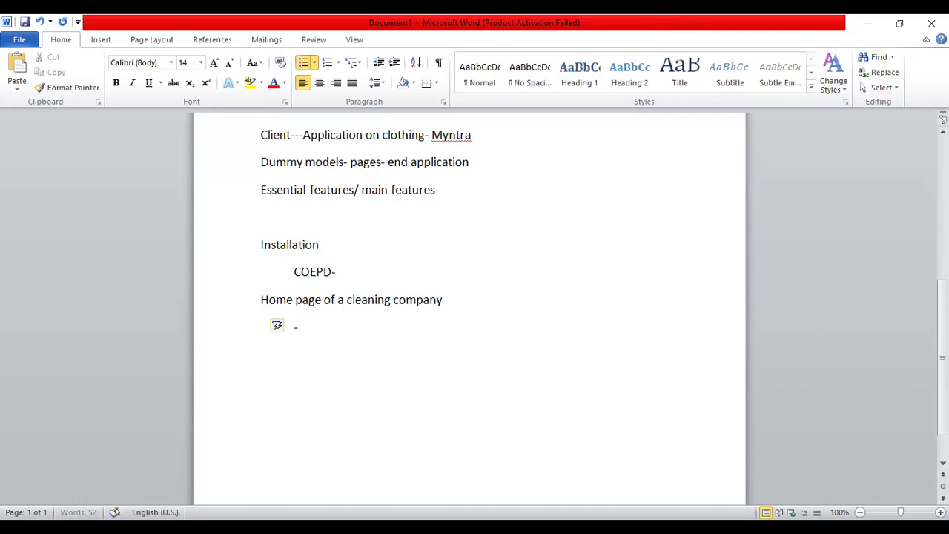
text(cleaning prodicts)
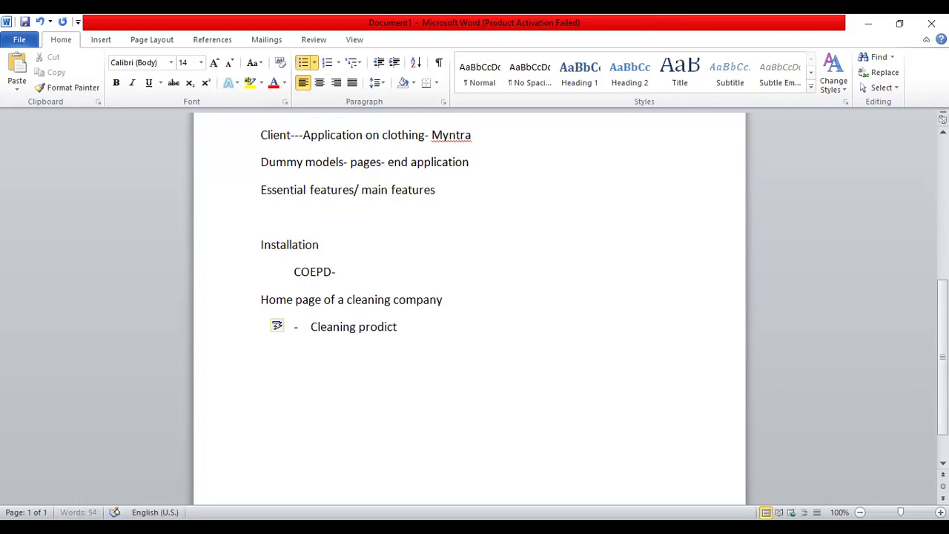
key(BackSpace)
key(BackSpace)
key(BackSpace)
key(BackSpace)
text(ucts- bathroom)
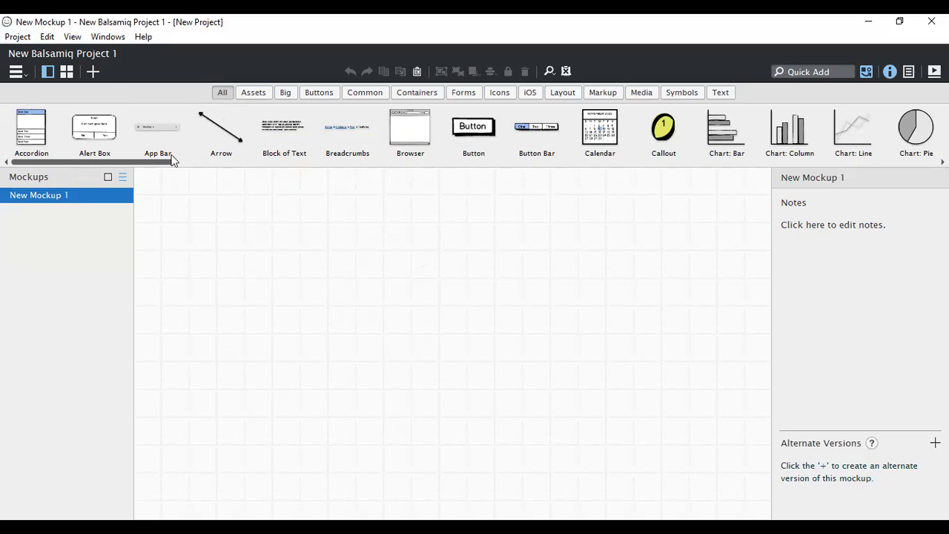
Step: In Balsamiq, browse the Text and Icons categories of the UI control library, and return to showing all controls
drag(162, 164, 144, 146)
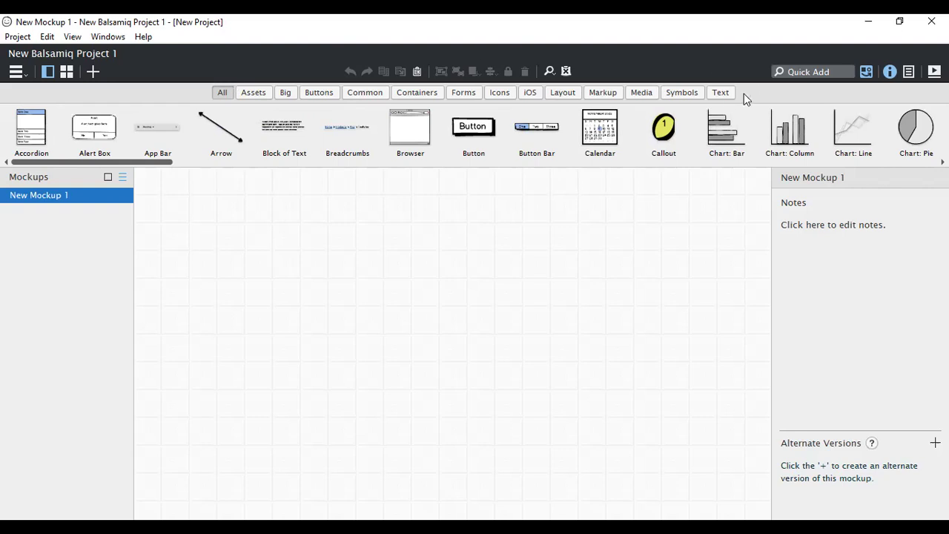
click(720, 92)
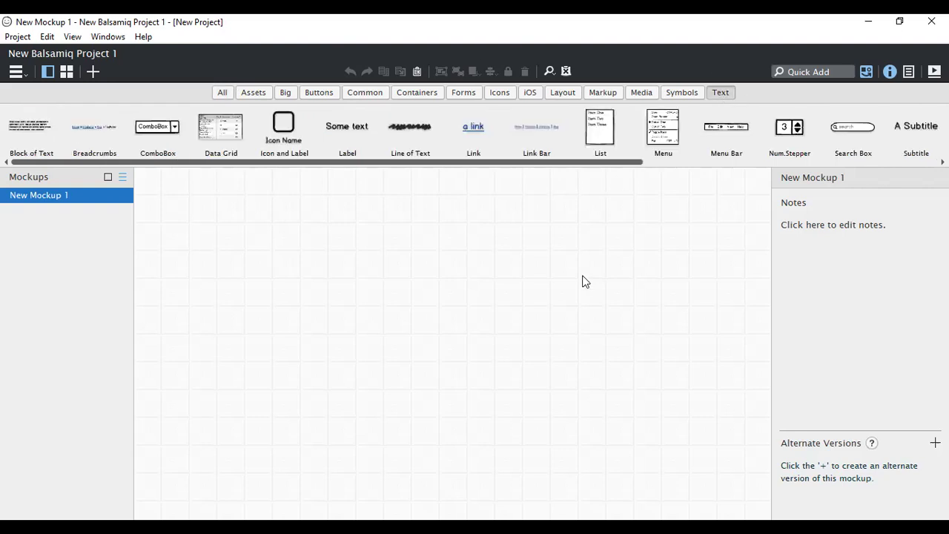
click(498, 92)
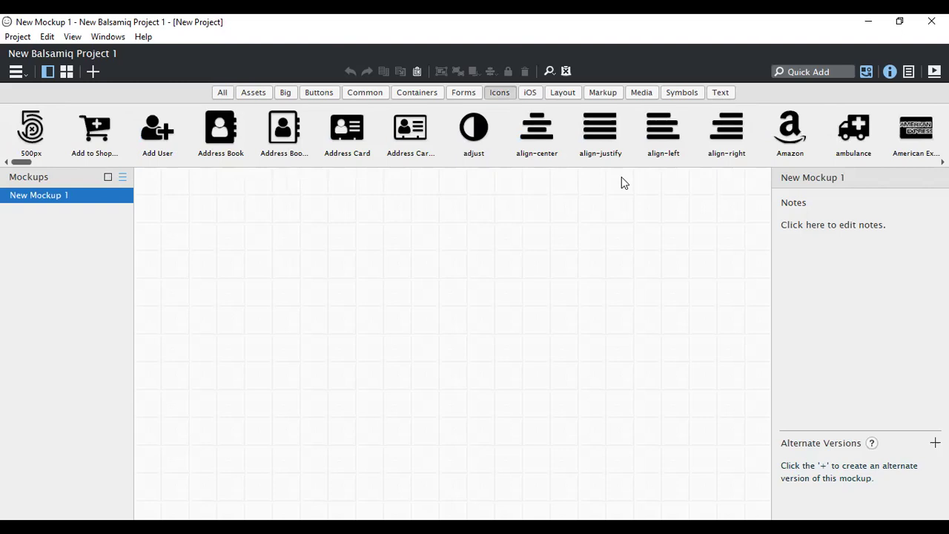
click(221, 93)
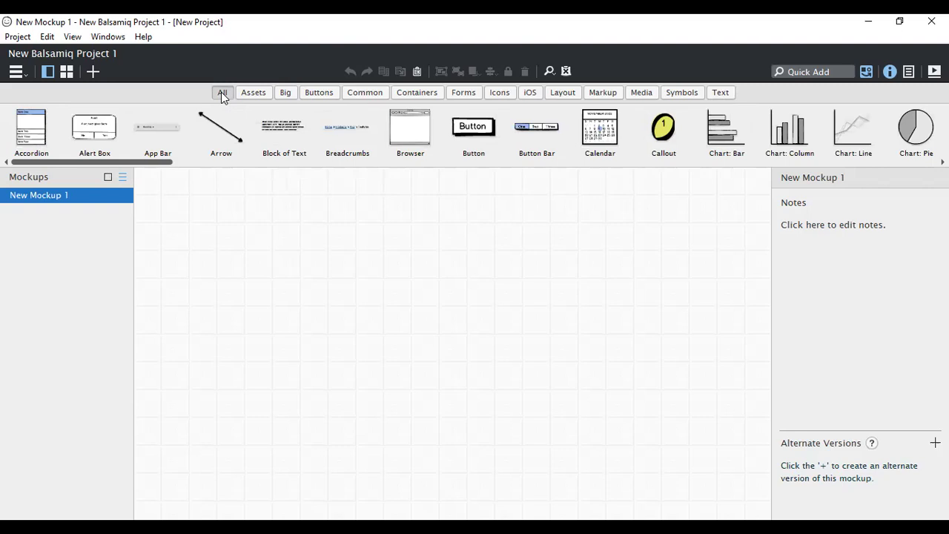
Step: Search the UI control library for "youtube", then dismiss the suggestions without adding a control
click(827, 75)
text(youtu)
key(BackSpace)
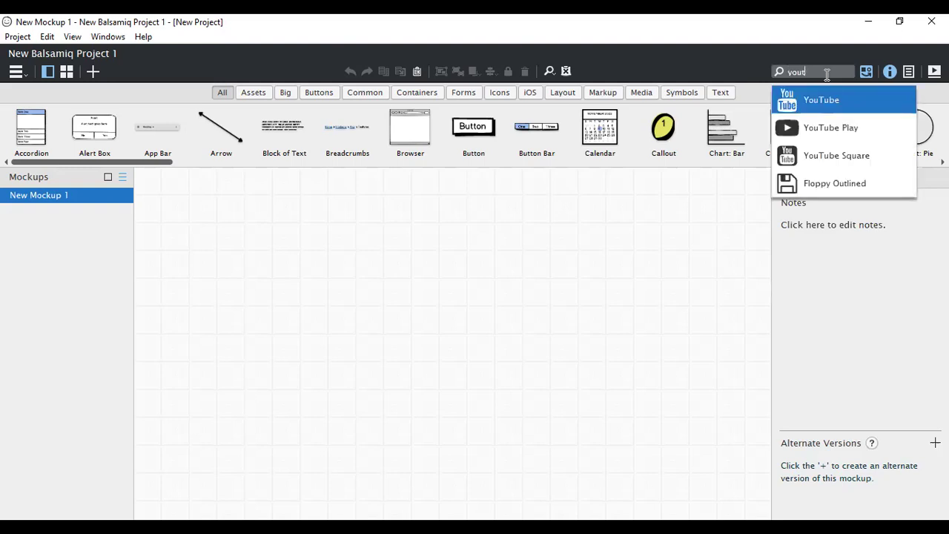
text(ube)
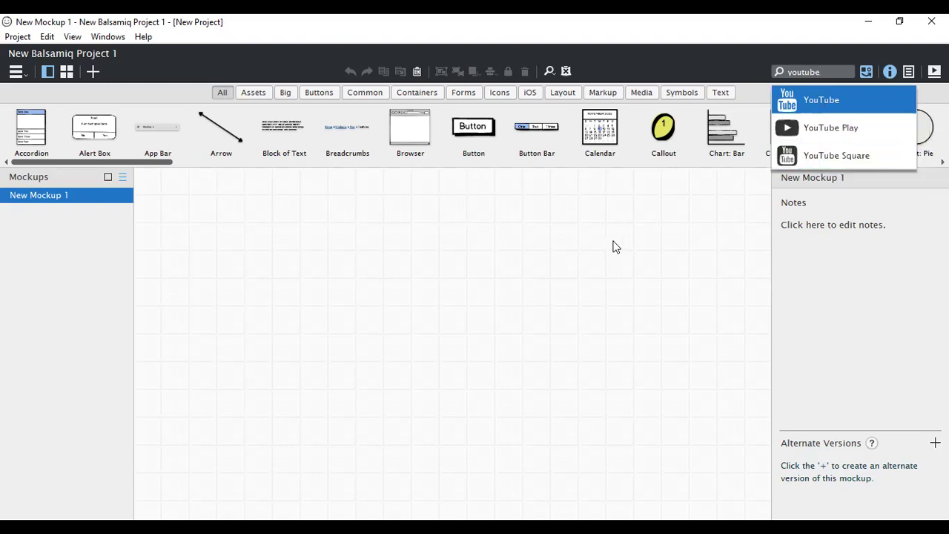
click(566, 270)
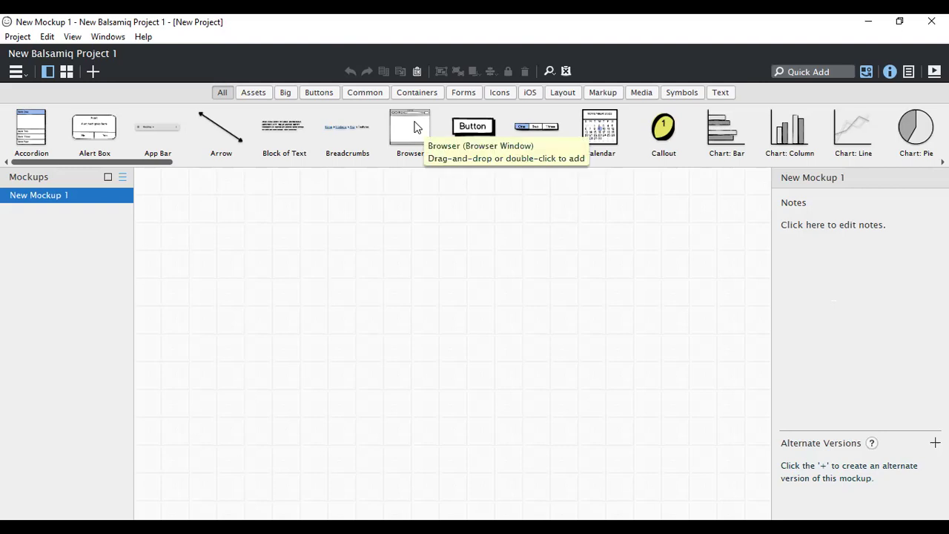
drag(414, 127, 180, 189)
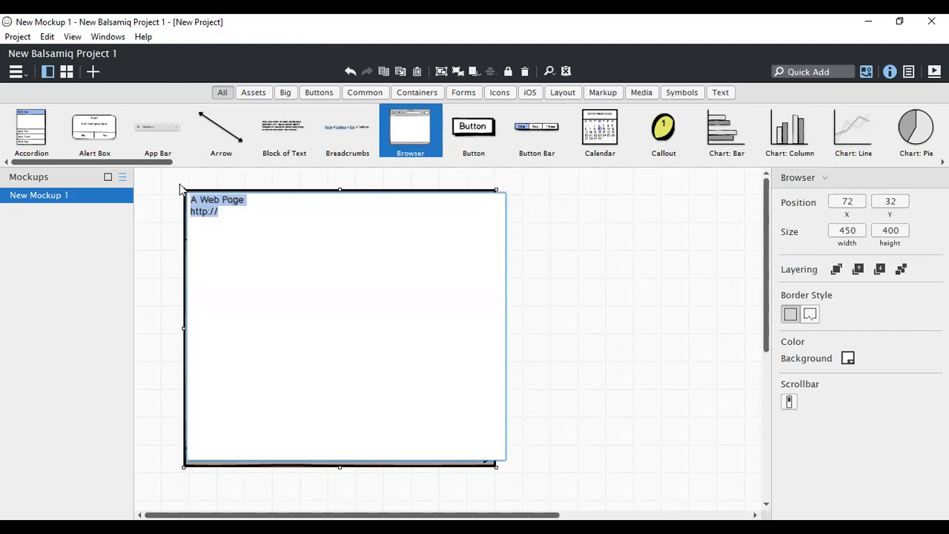
text(Welcom)
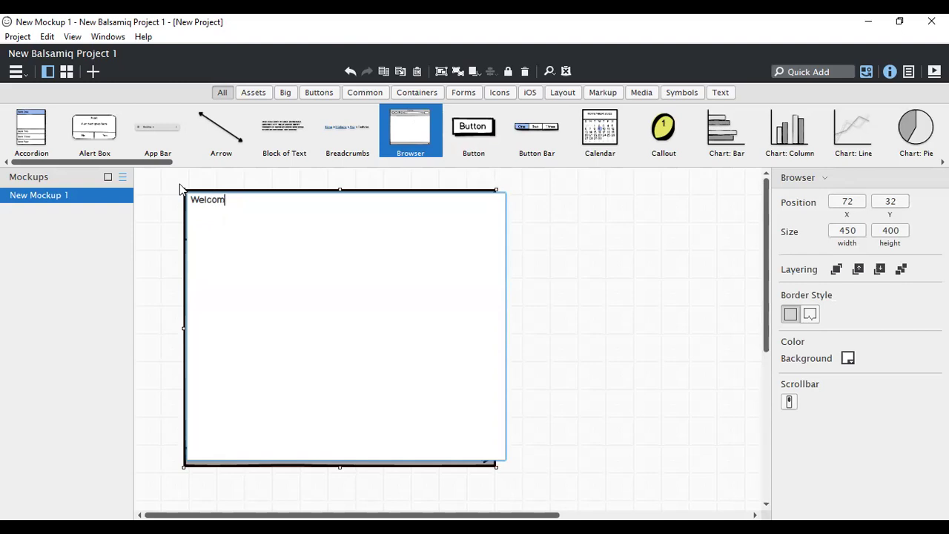
text(e to MR.Muscle)
key(Return)
text(www)
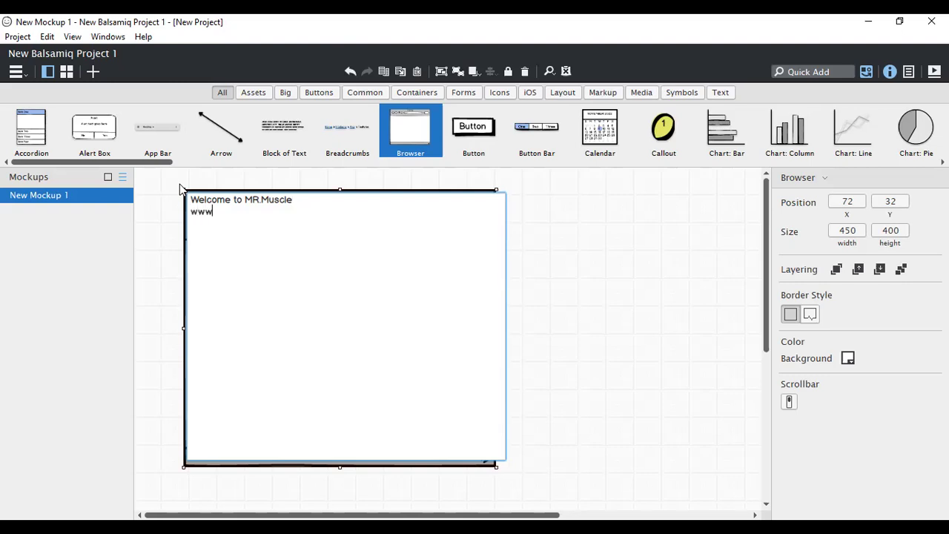
text(.mrmuscleclean.com)
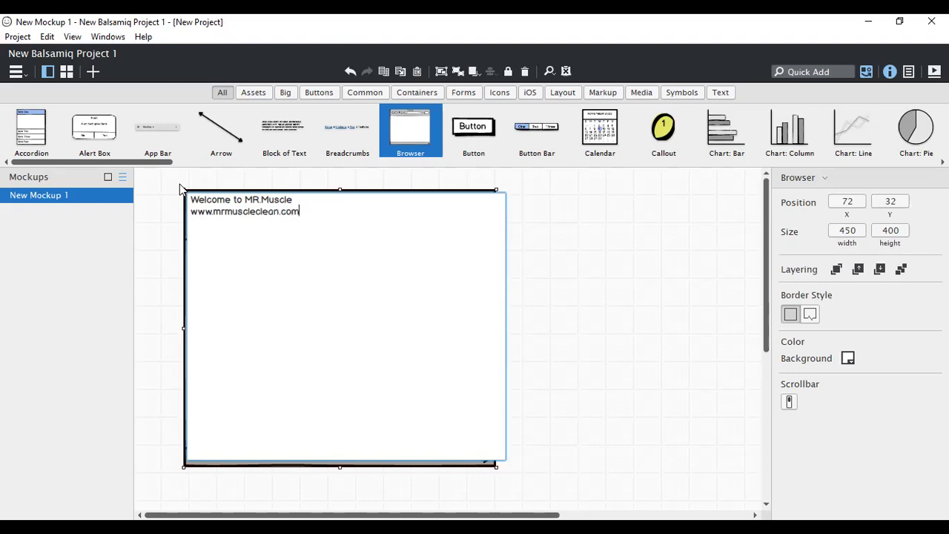
key(Return)
key(ctrl+Return)
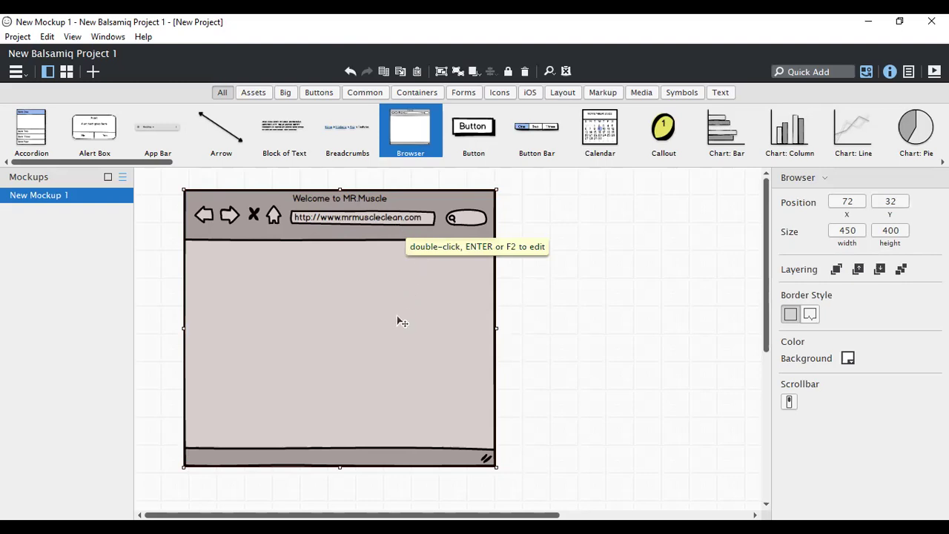
Step: Set the browser window's size to 1200 wide by 750 high
click(860, 231)
text(1200)
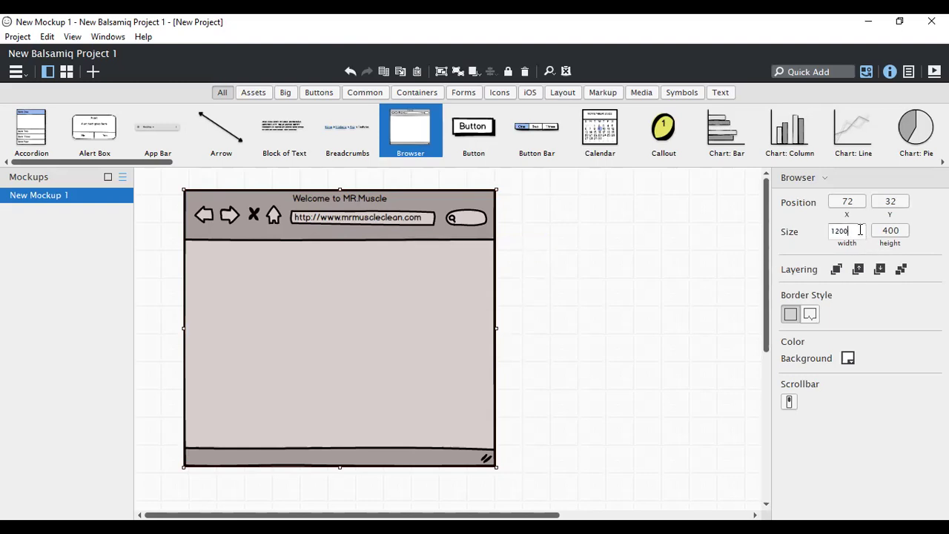
key(Tab)
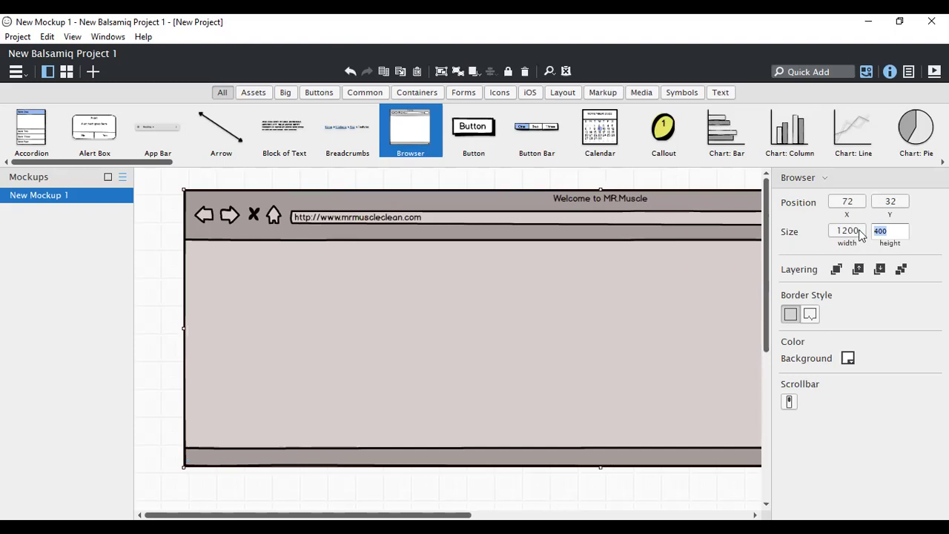
text(750)
key(Return)
scroll(517, 369, down, 4)
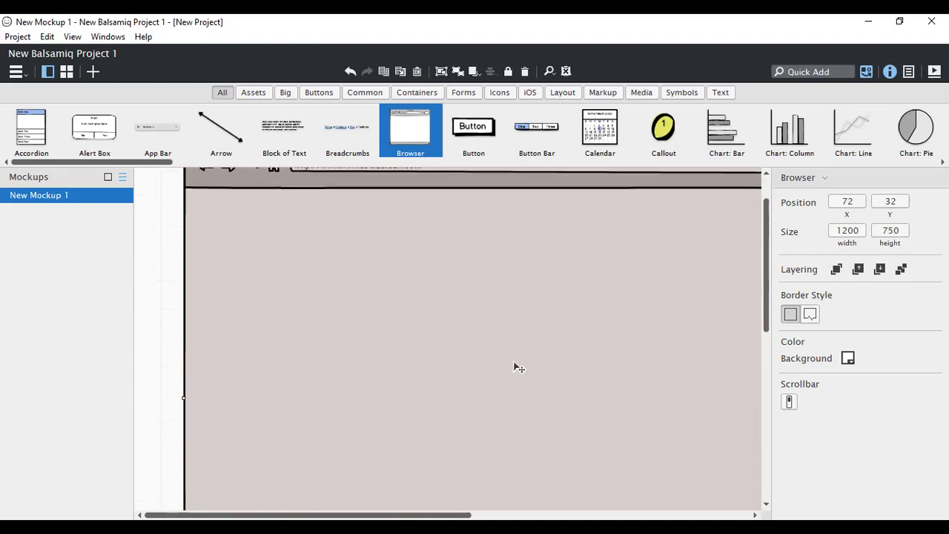
Step: Undo the width and height changes made to the browser window
key(ctrl+z)
scroll(516, 360, up, 2)
key(ctrl+z)
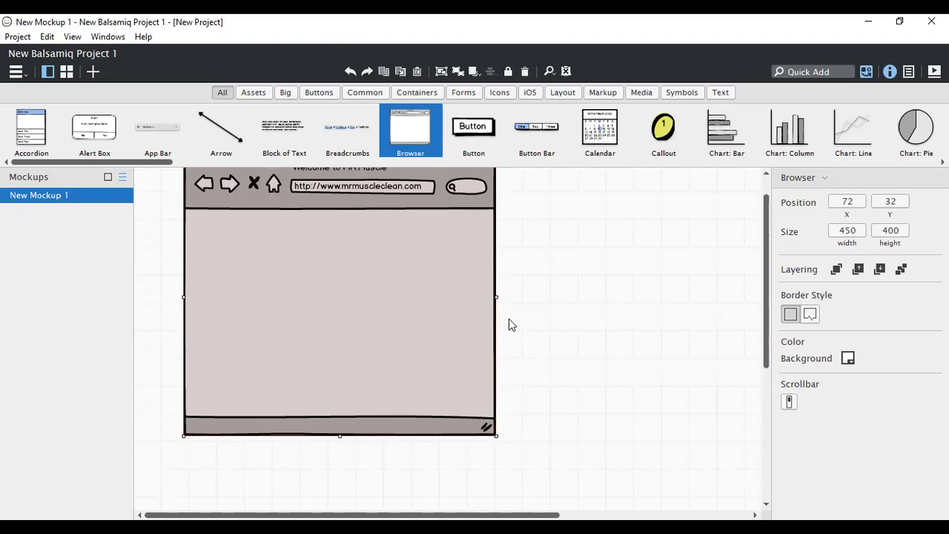
Step: Try enlarging the browser window freehand to about 688 by 475, and undo the resizing
drag(495, 295, 661, 297)
drag(424, 435, 430, 486)
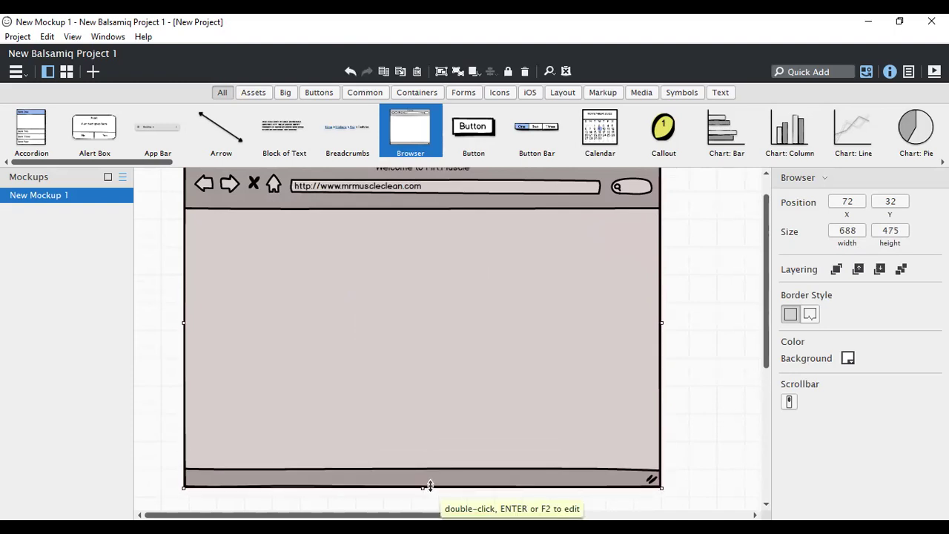
key(ctrl+z)
key(ctrl+z)
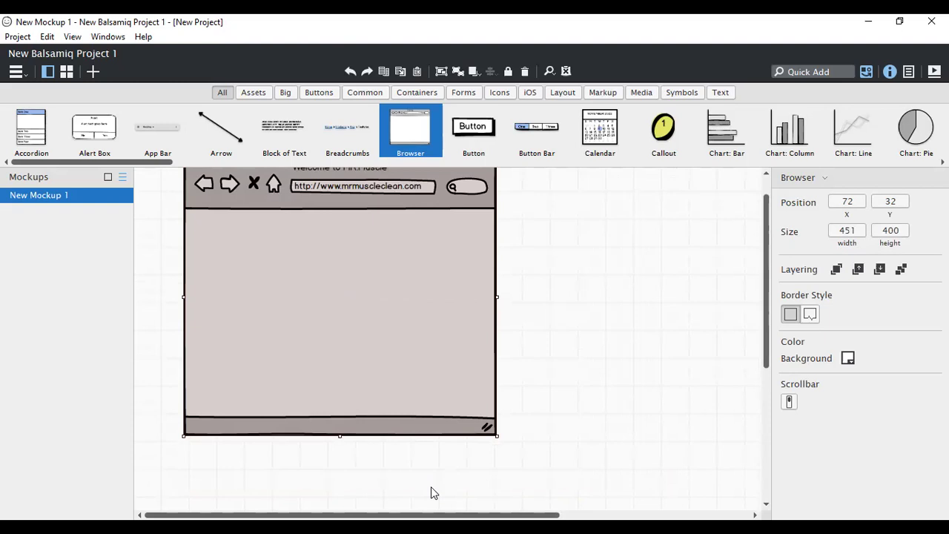
Step: Shrink the browser window from its lower corner to about 416 by 354 and deselect it
key(ctrl+equal)
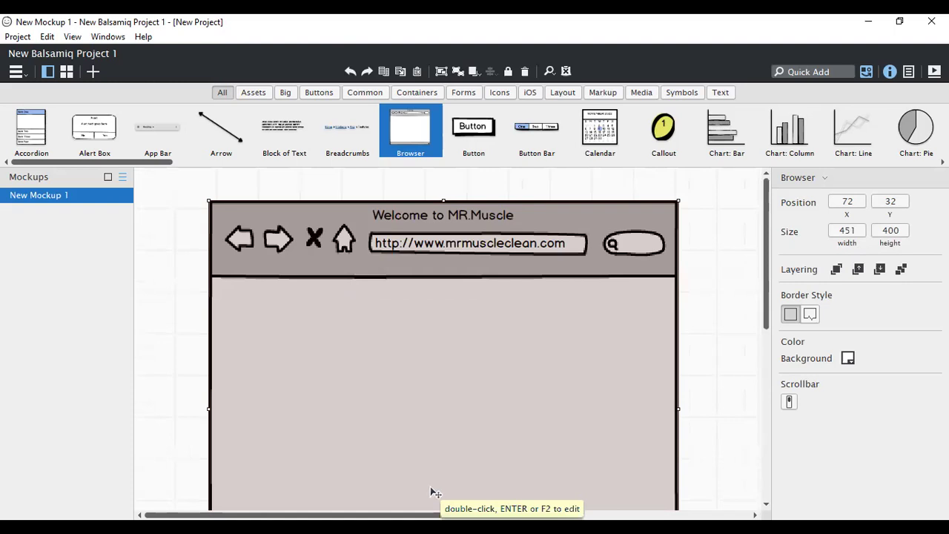
scroll(430, 486, down, 4)
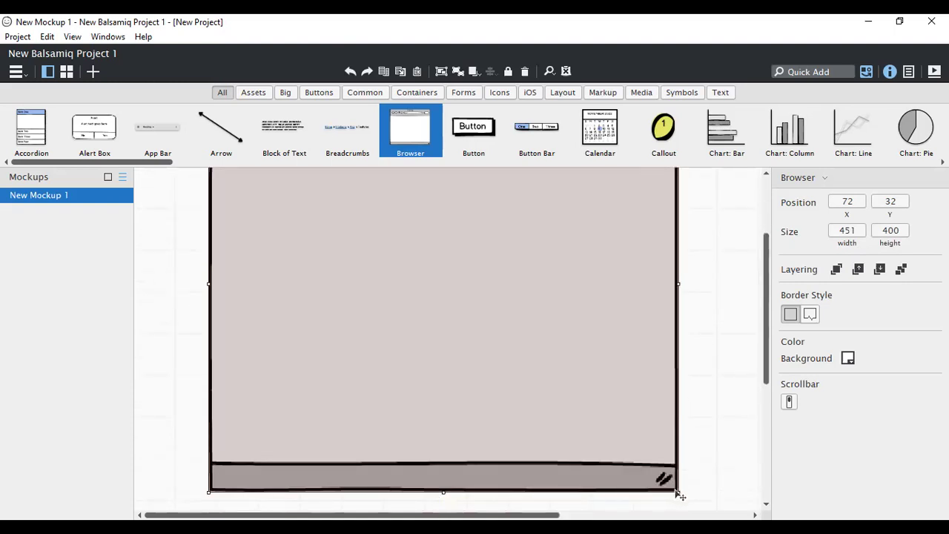
drag(680, 495, 643, 444)
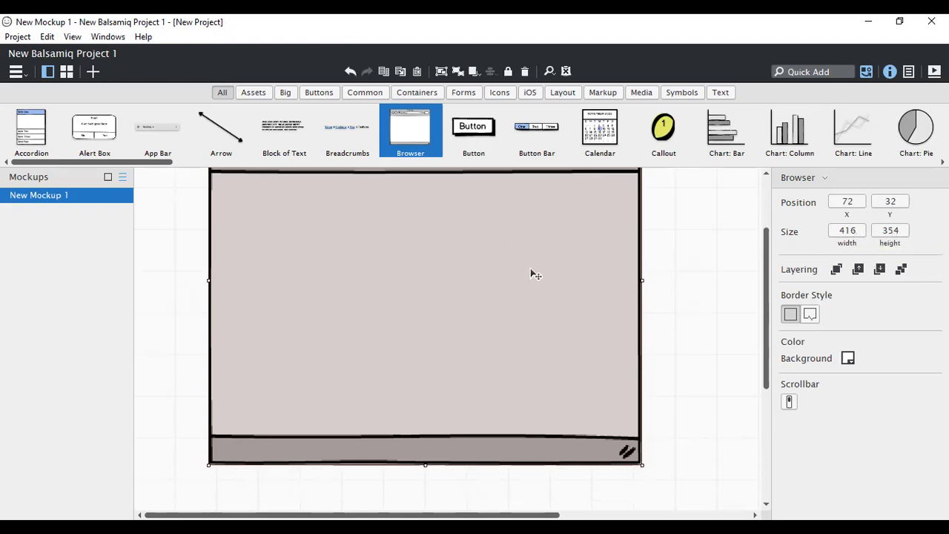
scroll(531, 271, up, 1)
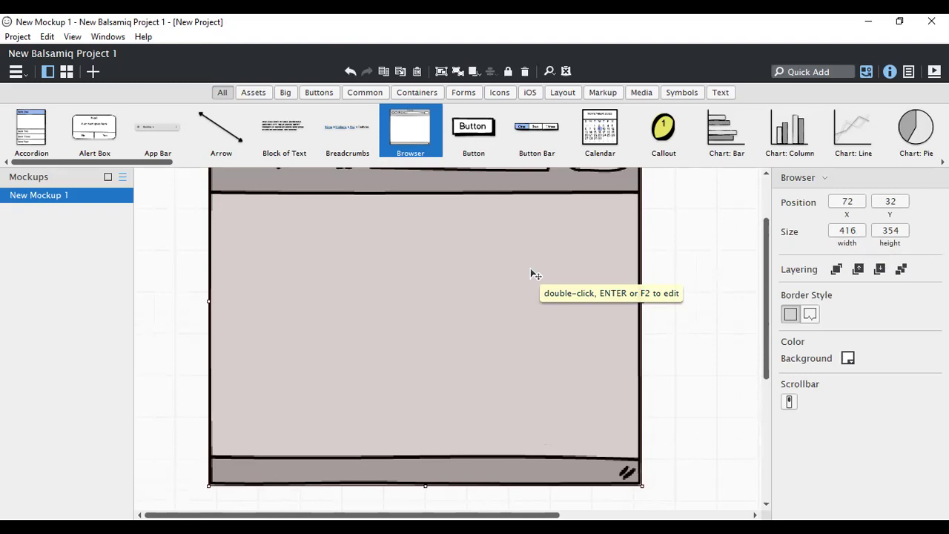
scroll(532, 272, up, 1)
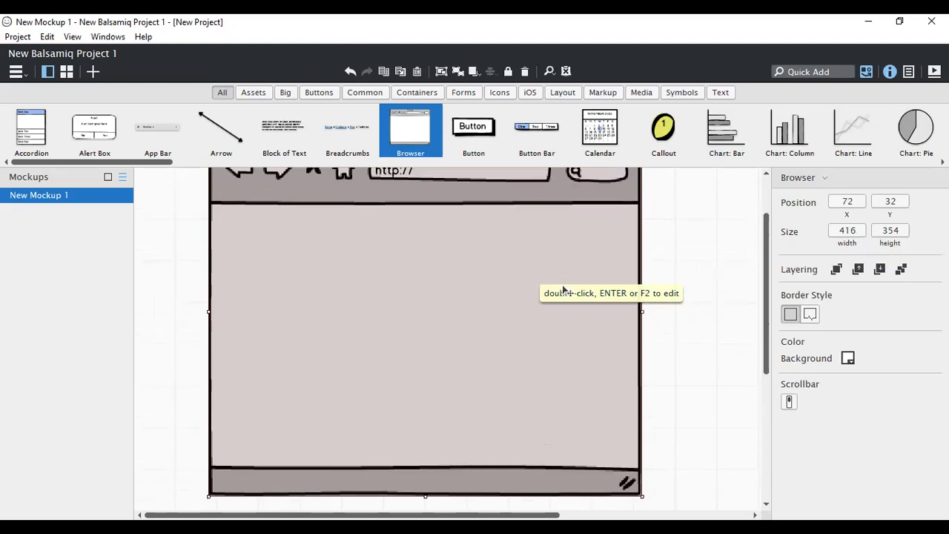
click(718, 271)
scroll(442, 310, up, 1)
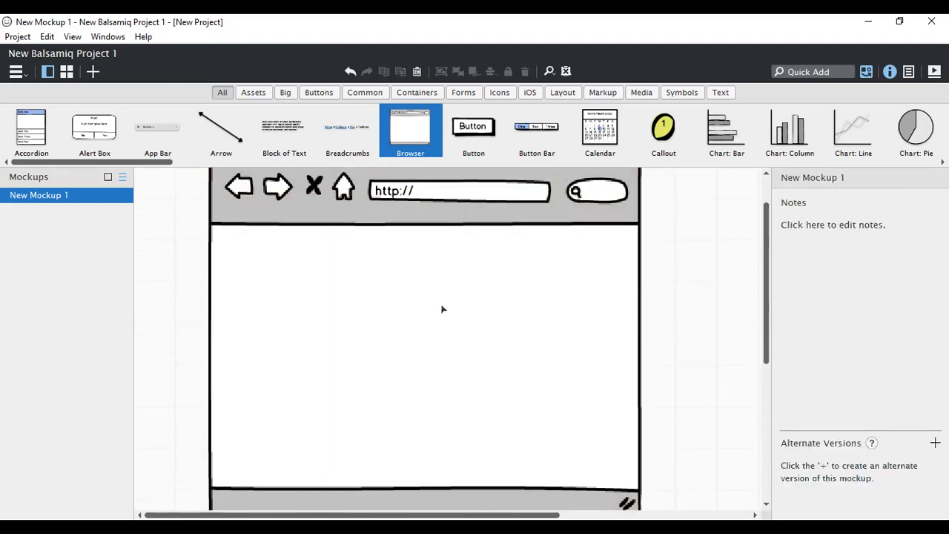
scroll(442, 310, up, 1)
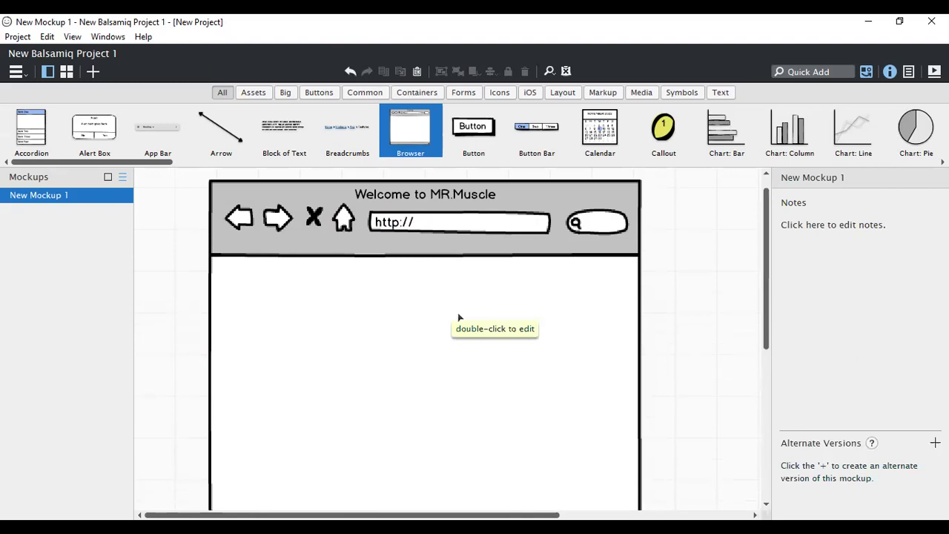
Step: Enlarge the browser window freehand to about 614 wide by 439 high and deselect it
key(ctrl+minus)
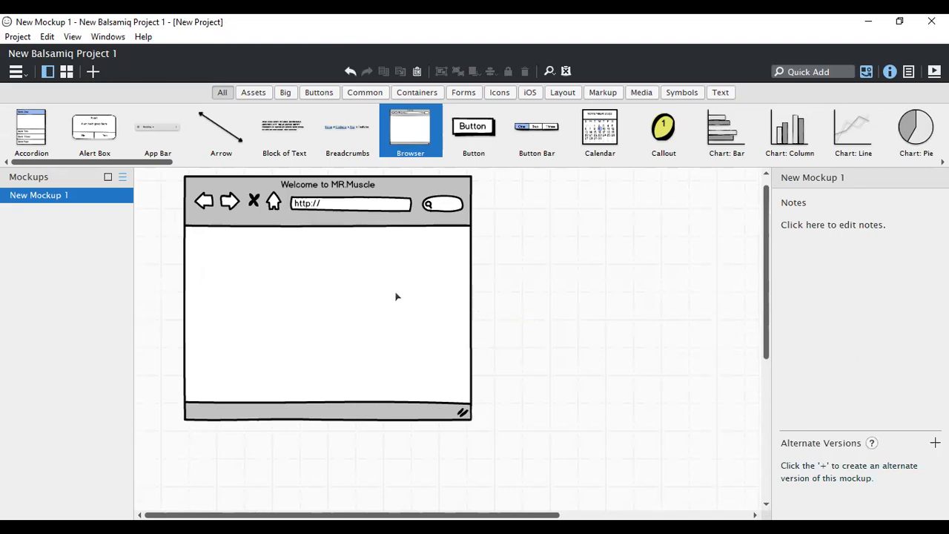
click(458, 301)
drag(473, 298, 608, 308)
drag(397, 420, 405, 478)
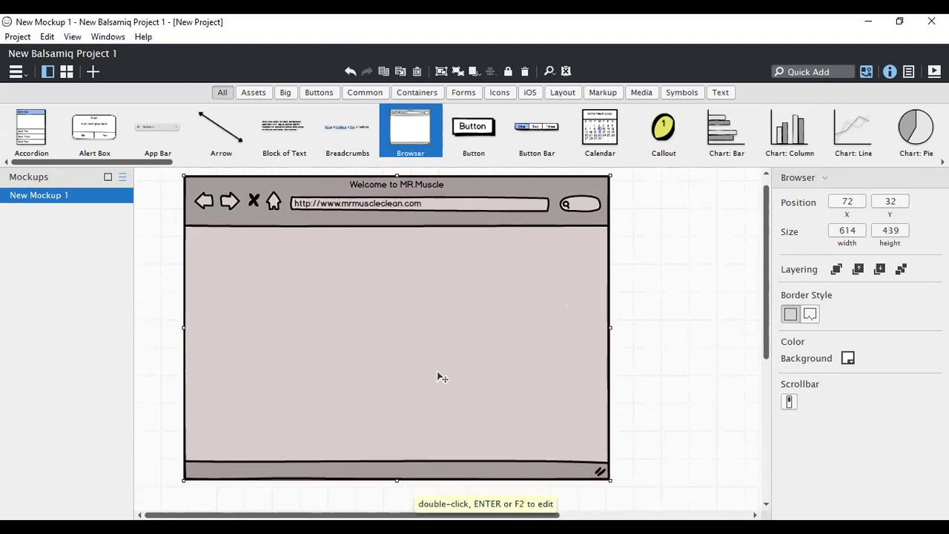
click(688, 345)
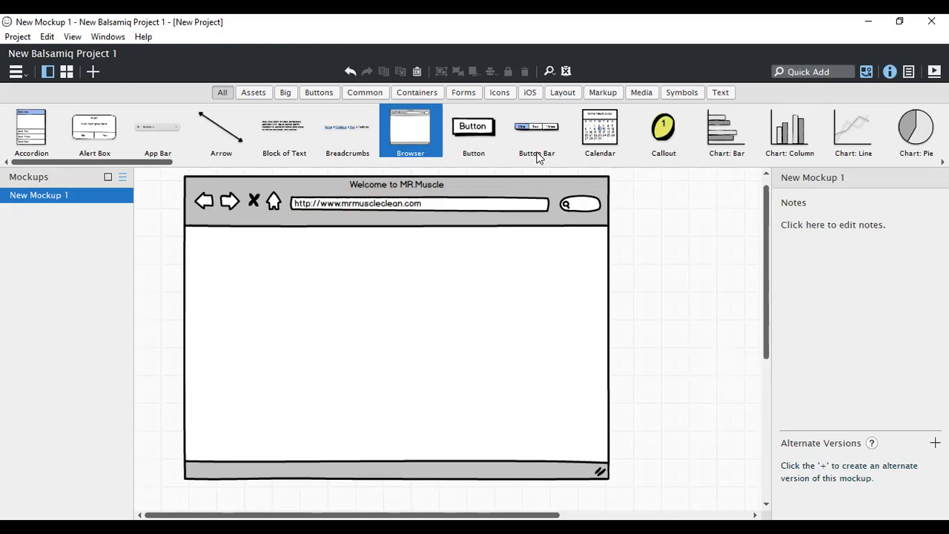
Step: Add a Subtitle control reading "Mr. Muscle" just below the browser header, at about X 244, Y 127
click(722, 95)
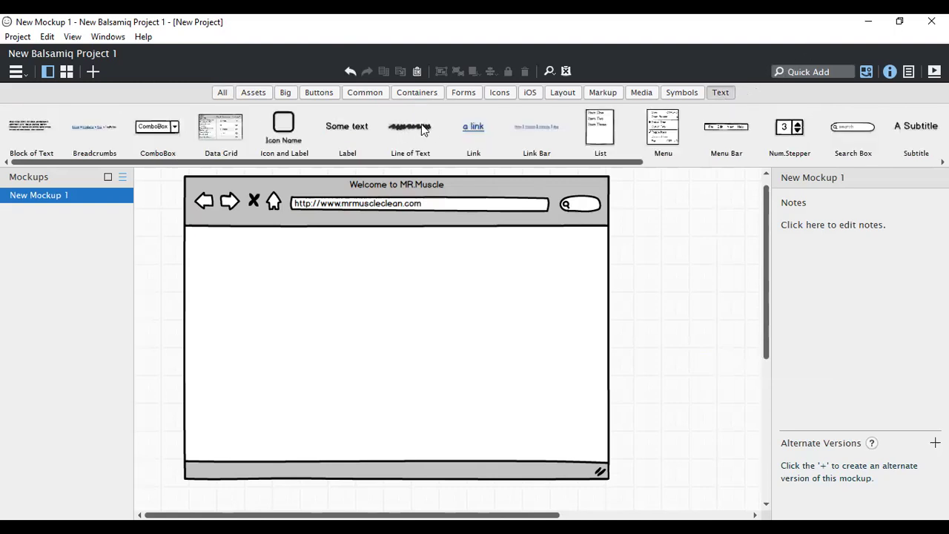
drag(420, 126, 304, 246)
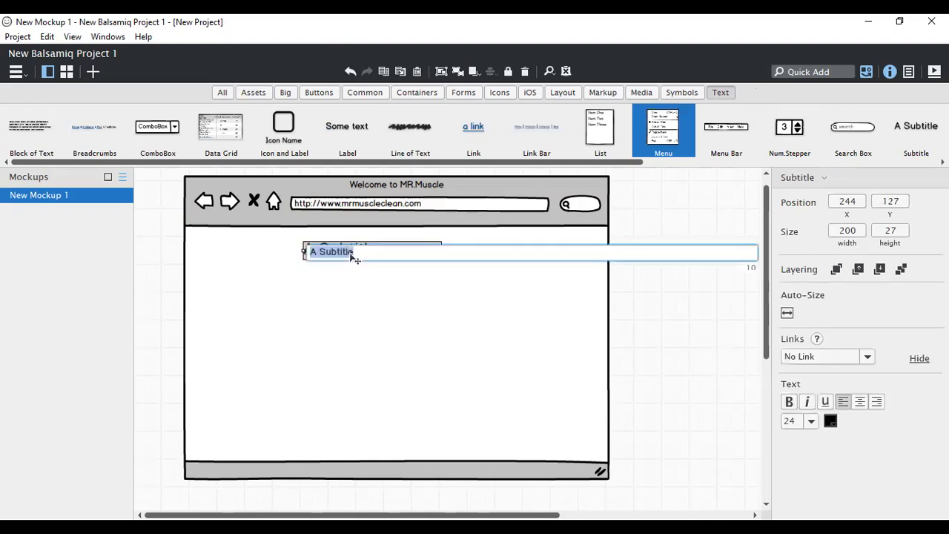
text(Mr. Muscle)
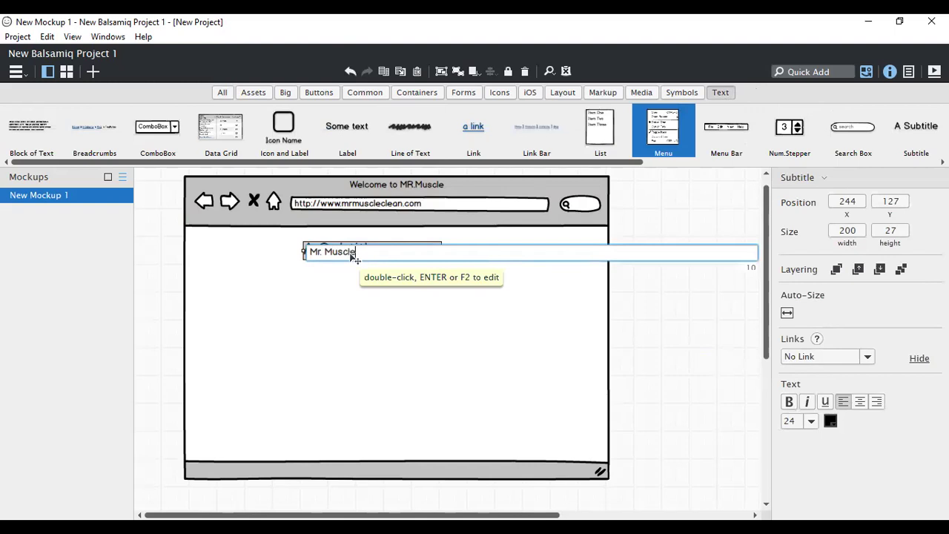
key(Return)
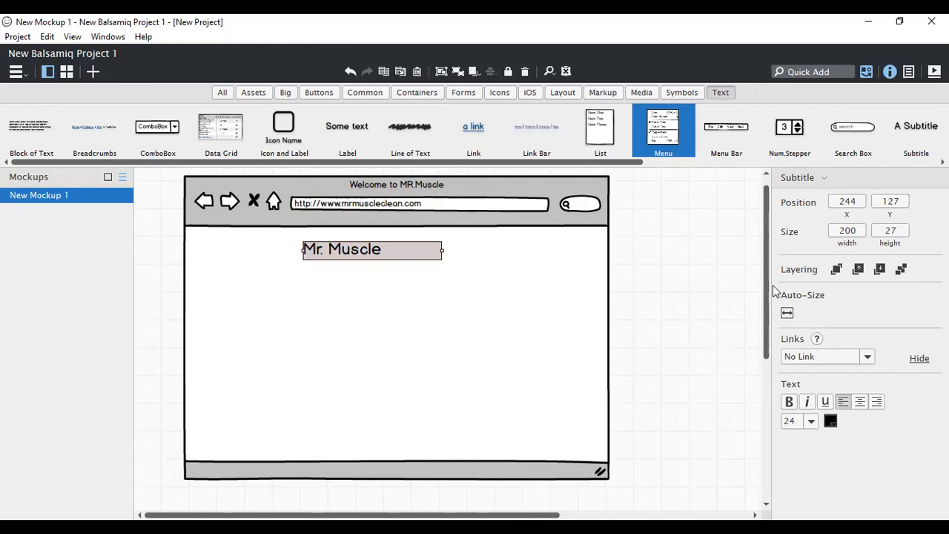
Step: Make the "Mr. Muscle" subtitle bold and set its font size to 28
click(790, 404)
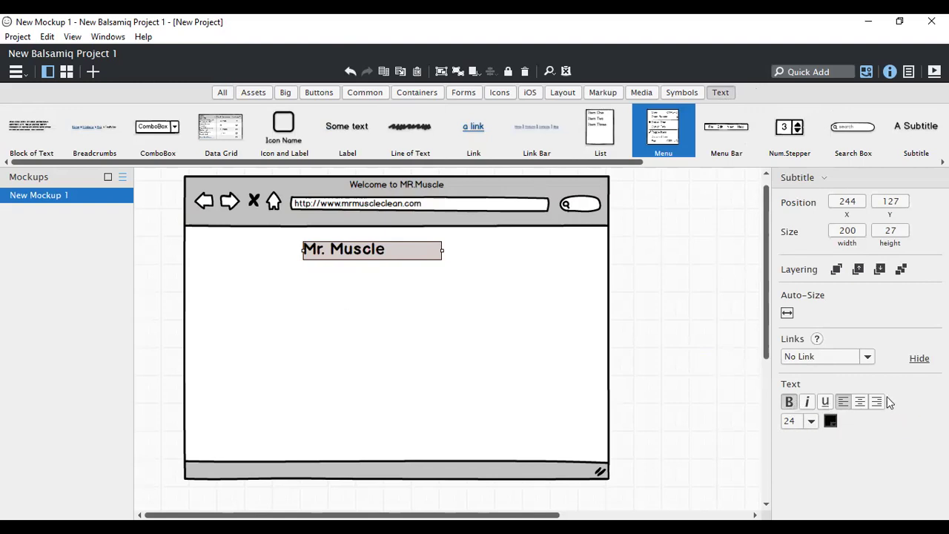
click(812, 422)
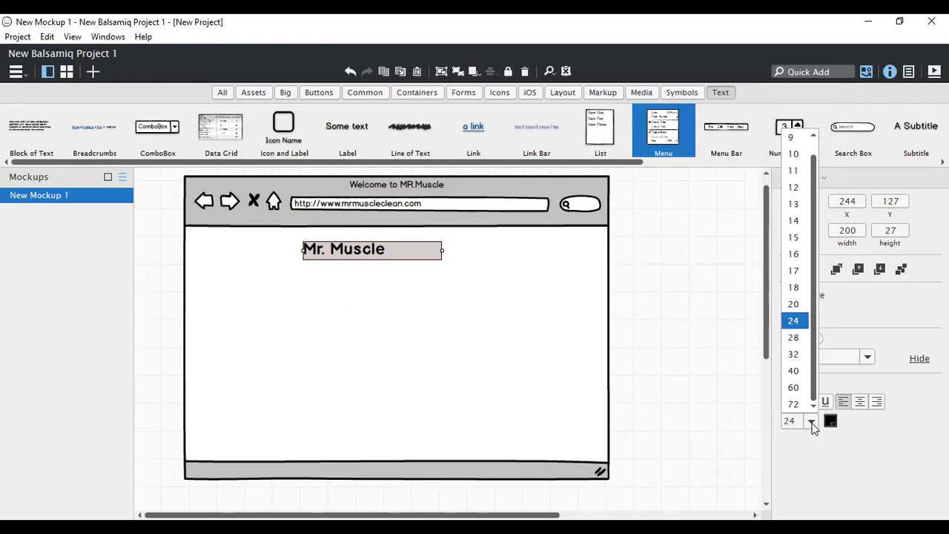
click(797, 338)
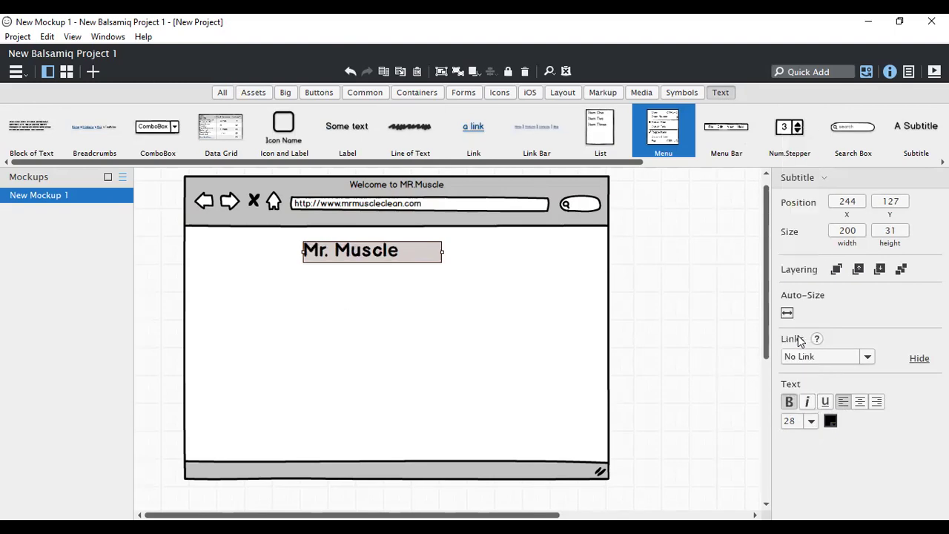
click(477, 340)
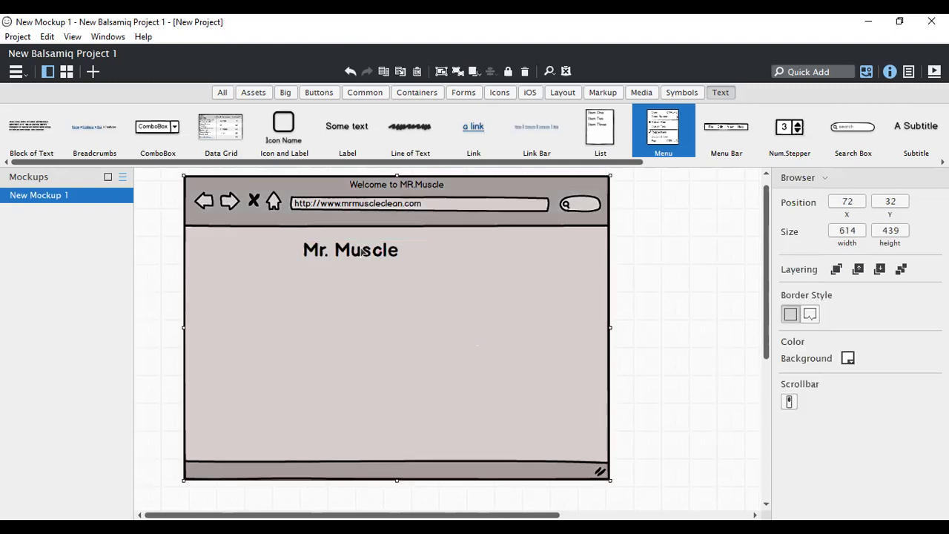
Step: Reposition the "Mr. Muscle" subtitle so it sits roughly centred under the browser's address bar
click(363, 251)
drag(363, 250, 385, 252)
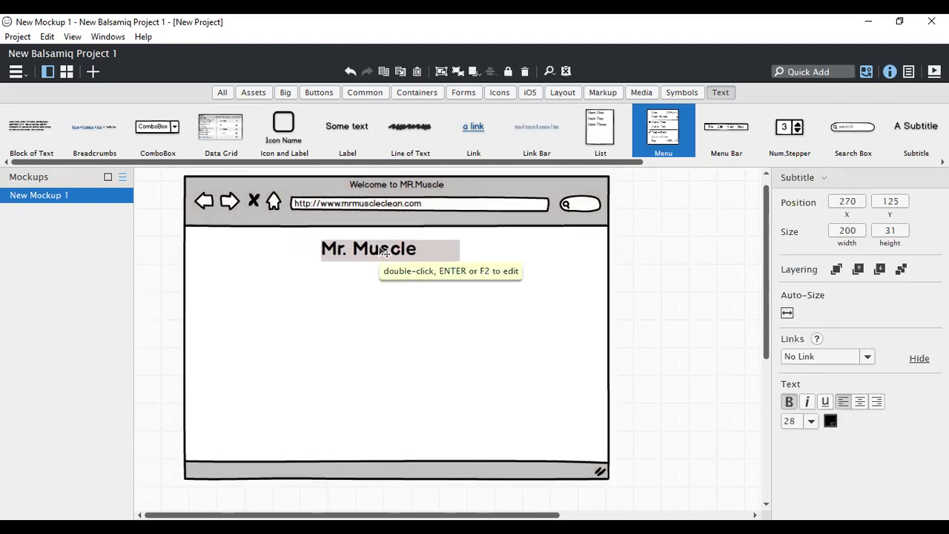
click(404, 268)
click(456, 250)
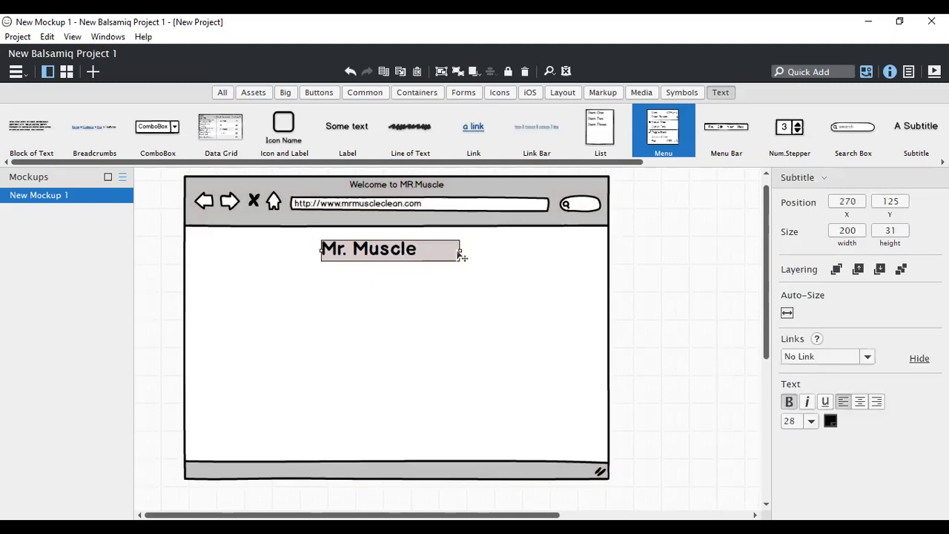
drag(459, 256, 384, 260)
click(397, 315)
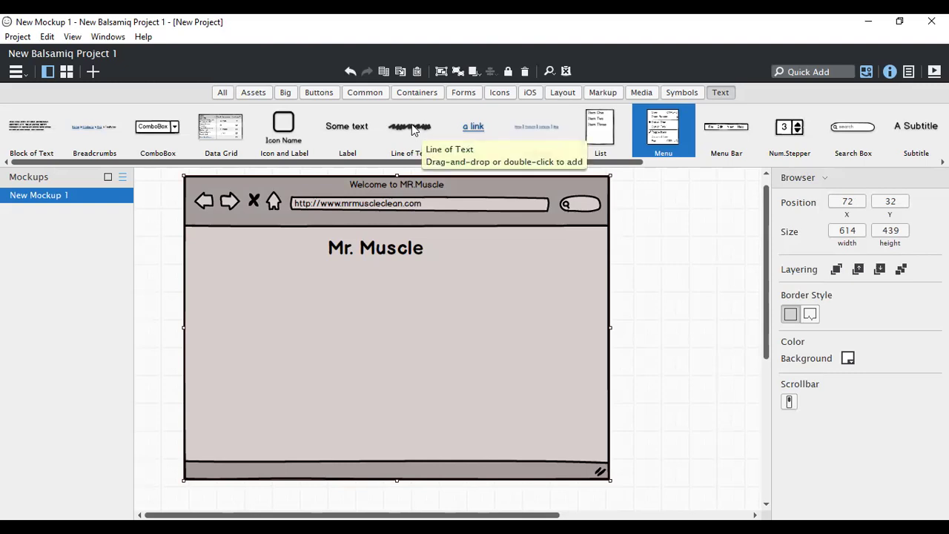
Step: Add a Label control reading "Home" just below the "Mr. Muscle" subtitle, at about X 247, Y 152
click(339, 136)
drag(339, 136, 307, 270)
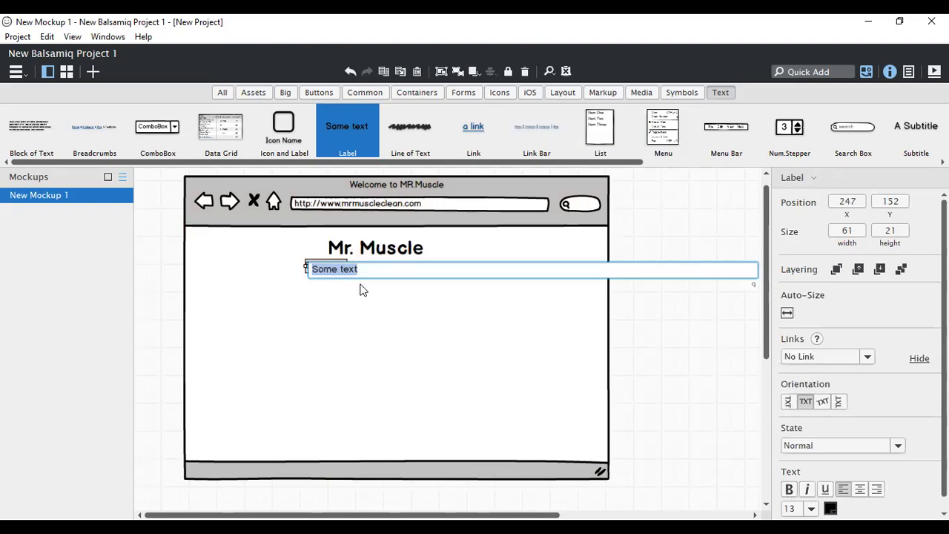
text(Home)
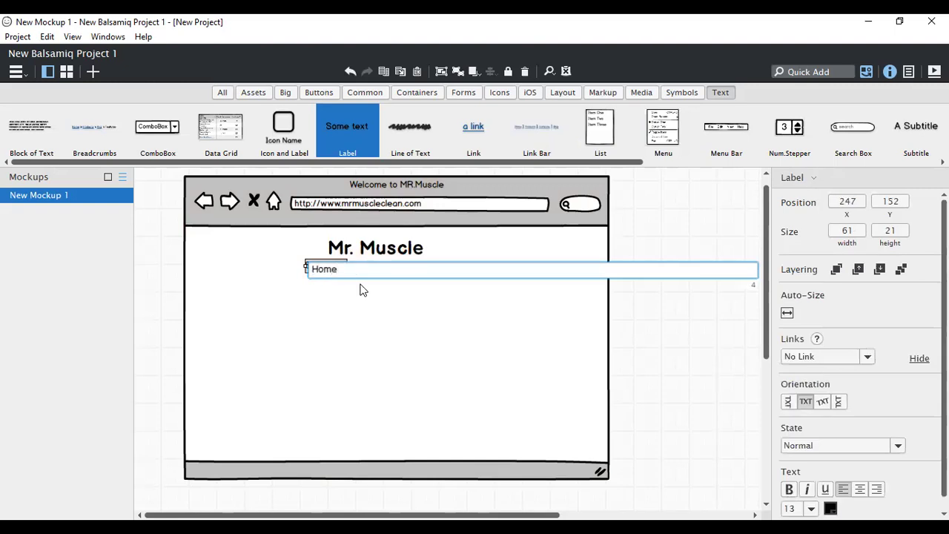
key(Return)
drag(327, 264, 336, 266)
click(344, 273)
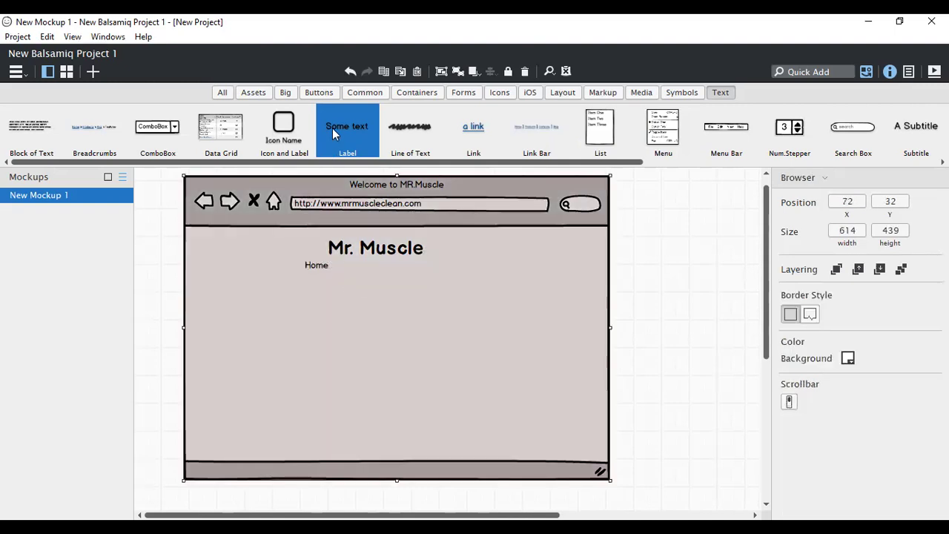
Step: Add a second label reading "Products" beside the "Home" label, at about X 298, Y 159
click(340, 262)
text(Products)
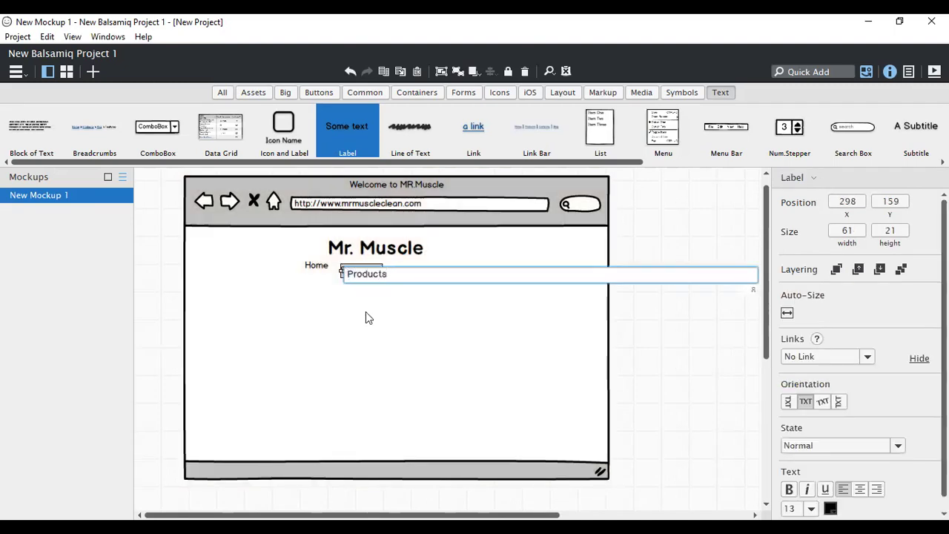
key(Return)
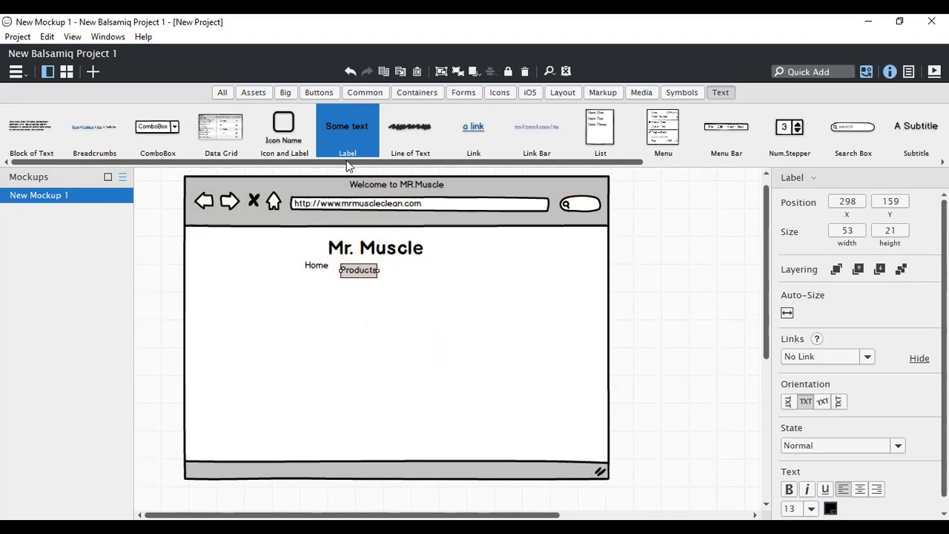
Step: Add labels reading "Company" at about X 347, Y 215 and "Blogs" at about X 367, Y 277
drag(338, 127, 374, 302)
text(Compo)
text(ny)
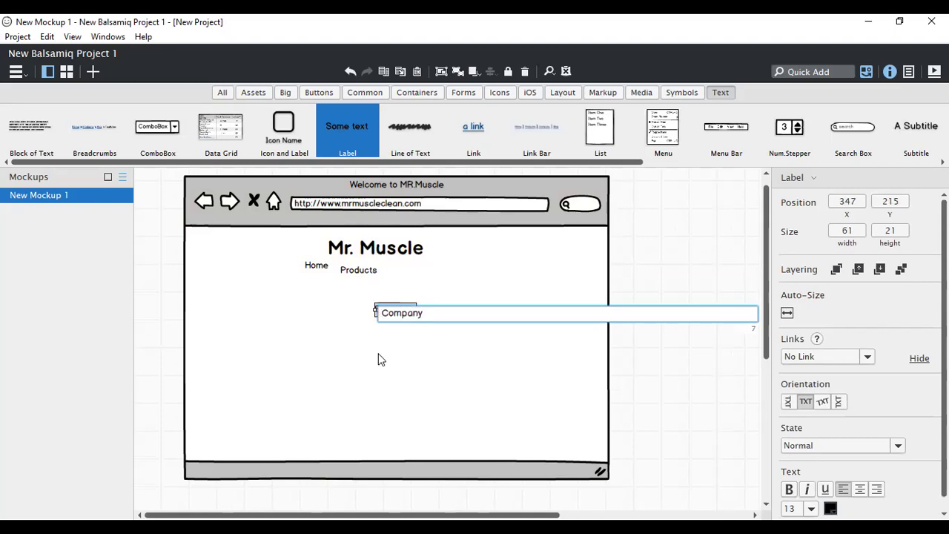
key(Return)
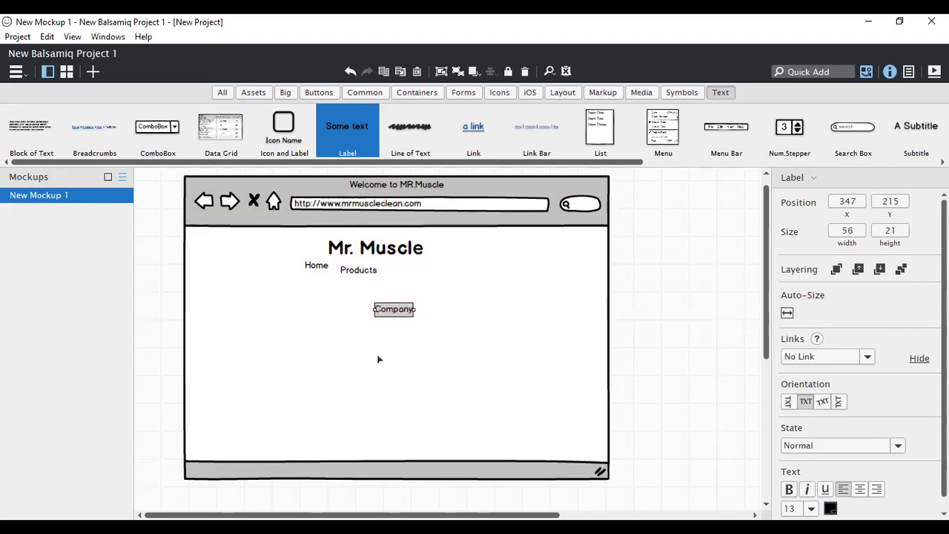
drag(338, 127, 388, 344)
text(Blogs)
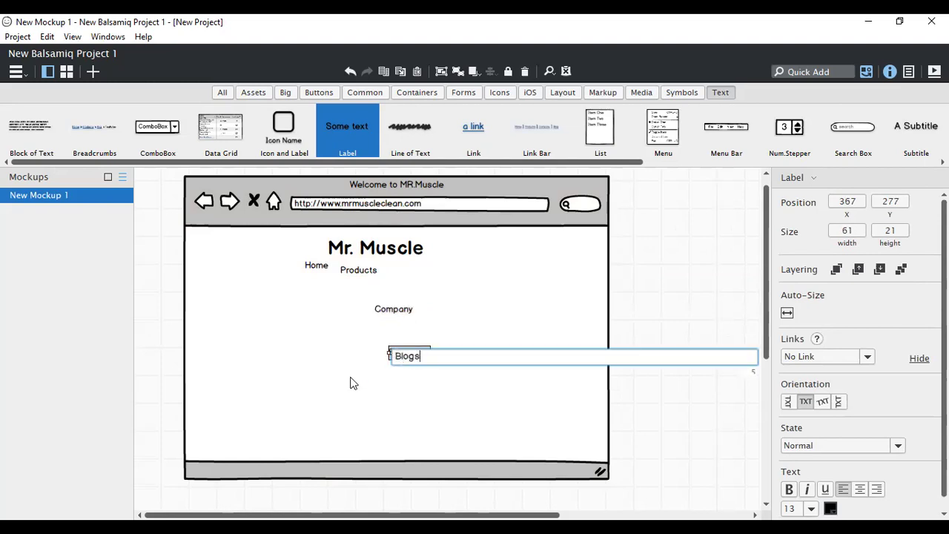
key(Return)
Step: Line up the Home, Products, Company and Blogs labels in one evenly spaced row at Y 159 under the subtitle
drag(403, 314, 414, 277)
drag(397, 353, 445, 277)
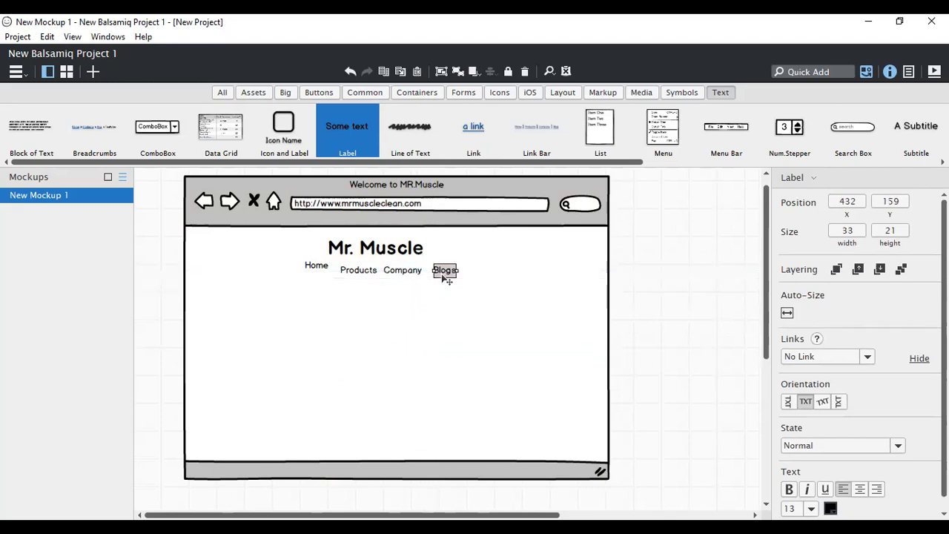
click(324, 267)
drag(324, 267, 319, 268)
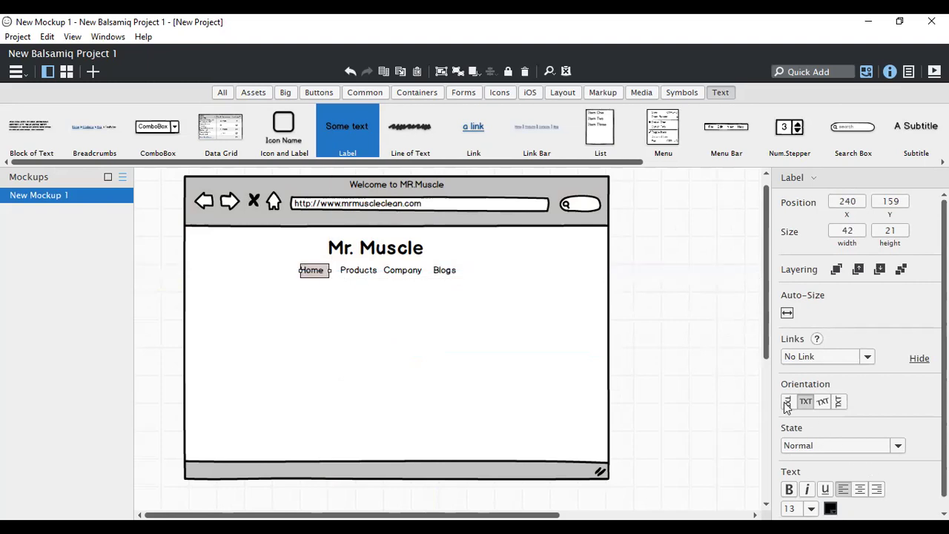
scroll(806, 348, down, 1)
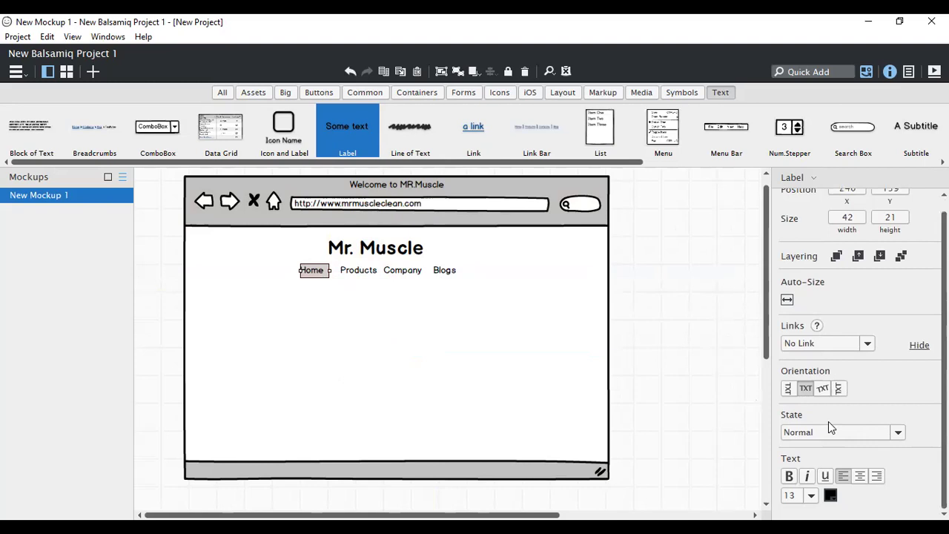
click(394, 351)
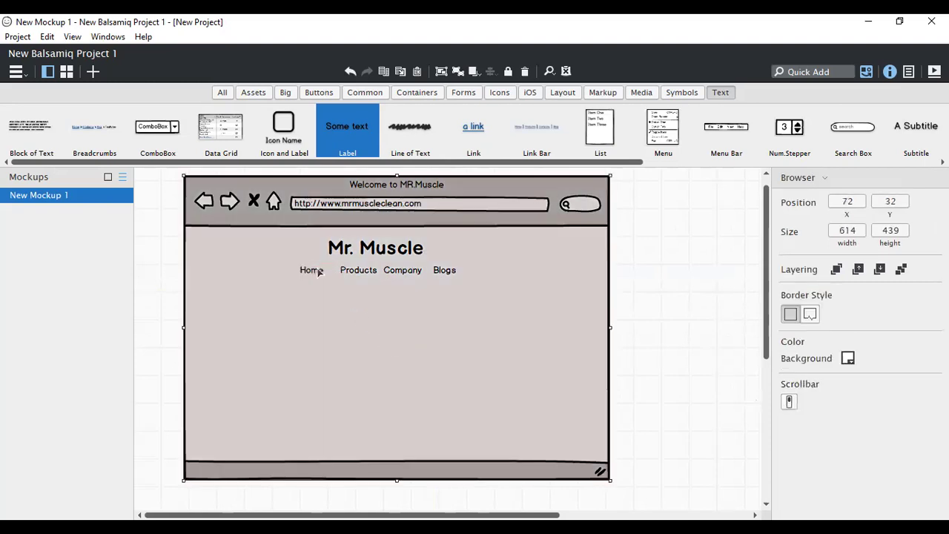
click(362, 272)
drag(365, 272, 359, 274)
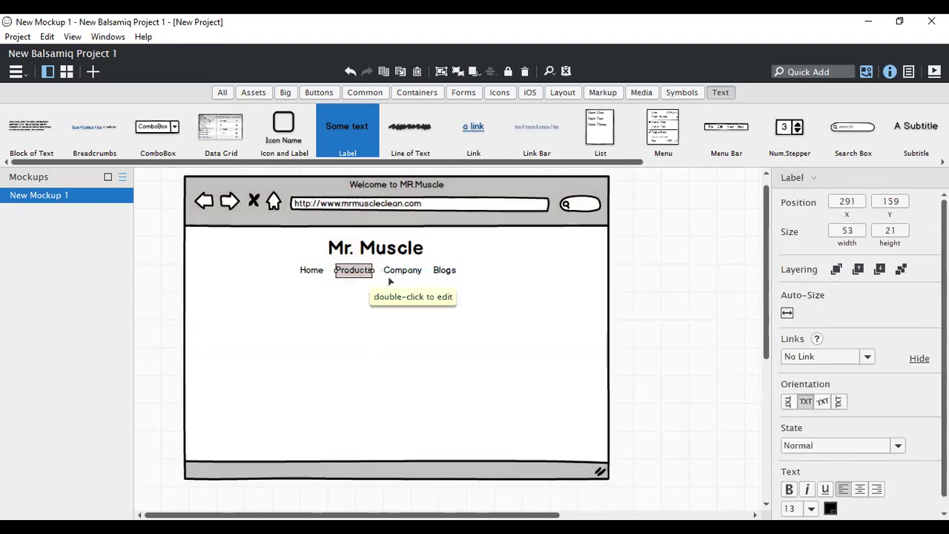
click(414, 324)
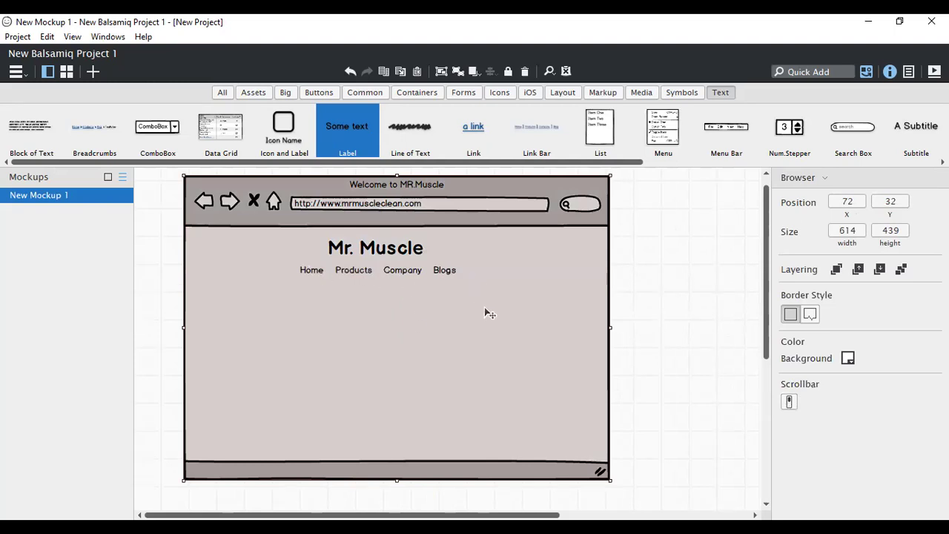
click(652, 323)
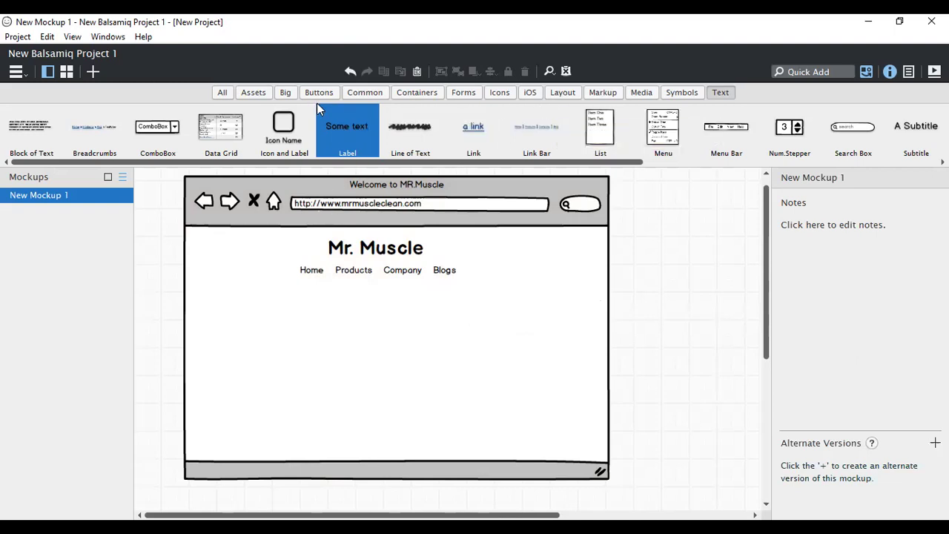
Step: Add an Image placeholder in the page's upper-left corner at about X 81, Y 108, sized about 64 by 63
click(223, 94)
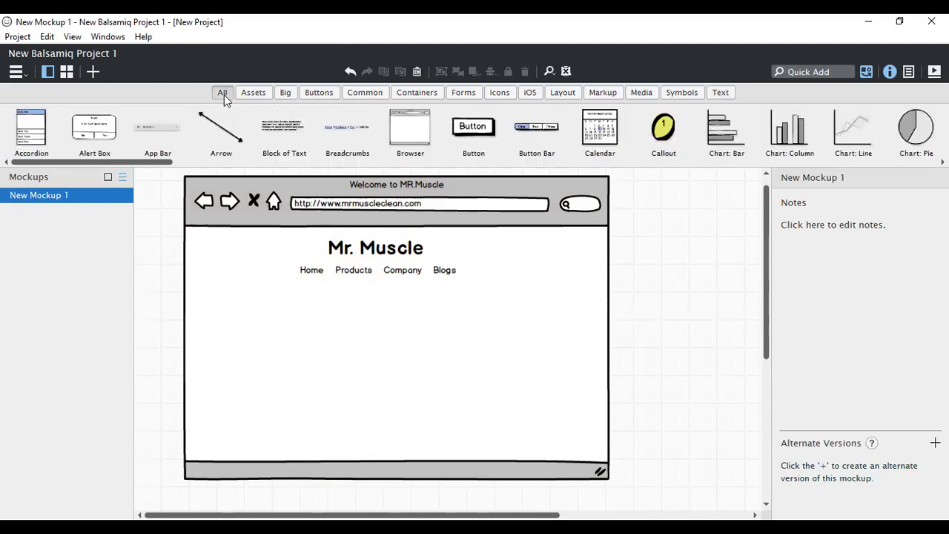
click(834, 72)
text(image)
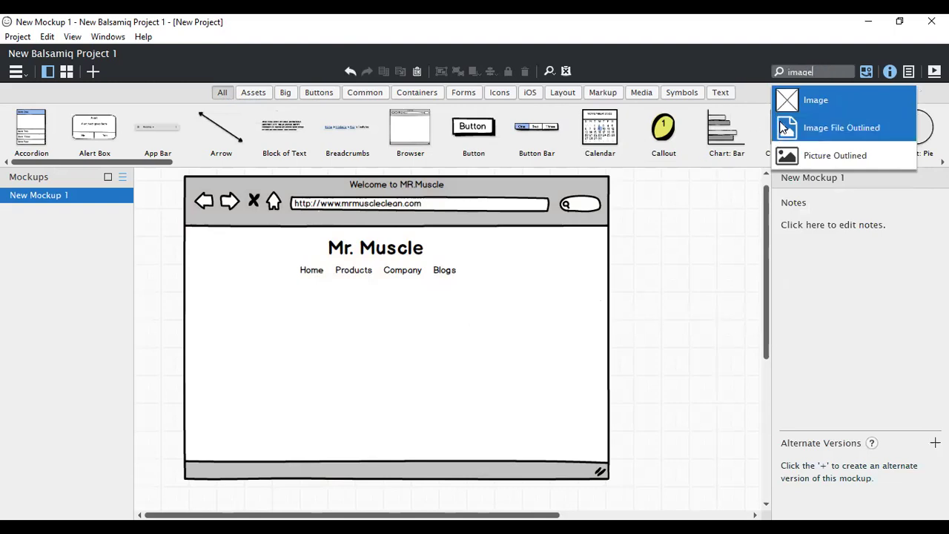
click(788, 98)
drag(198, 228, 220, 256)
click(280, 394)
click(239, 278)
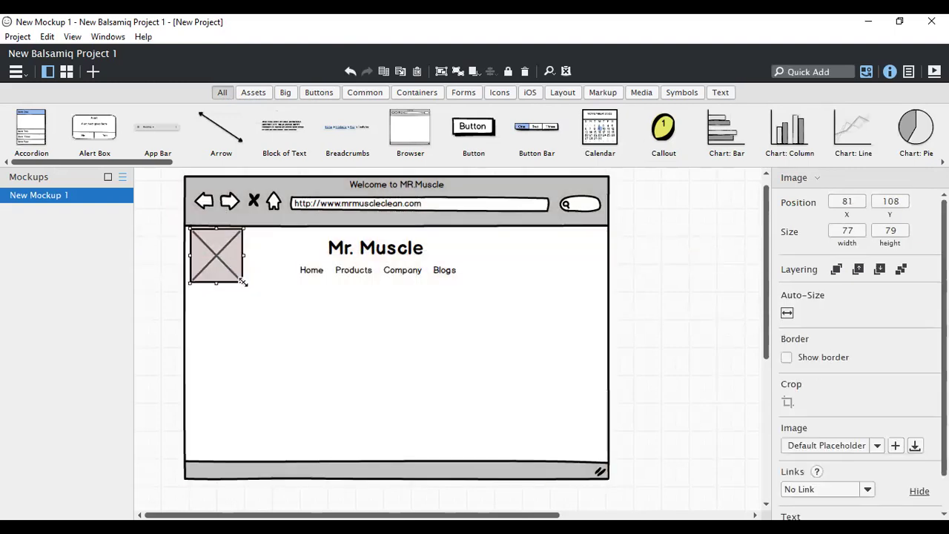
drag(243, 281, 234, 272)
Step: Load the "Mr muscle" picture from the Desktop into the image placeholder and deselect it
double_click(215, 250)
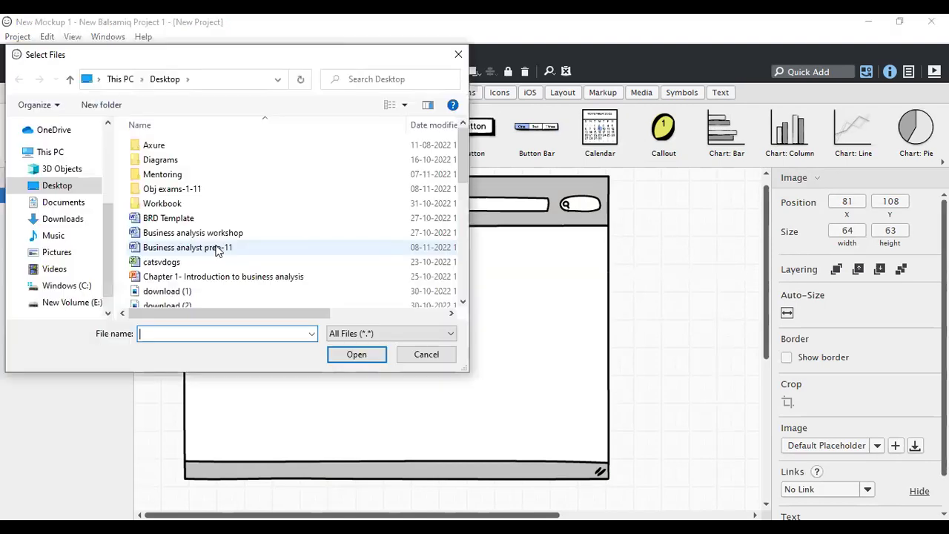
scroll(223, 252, down, 2)
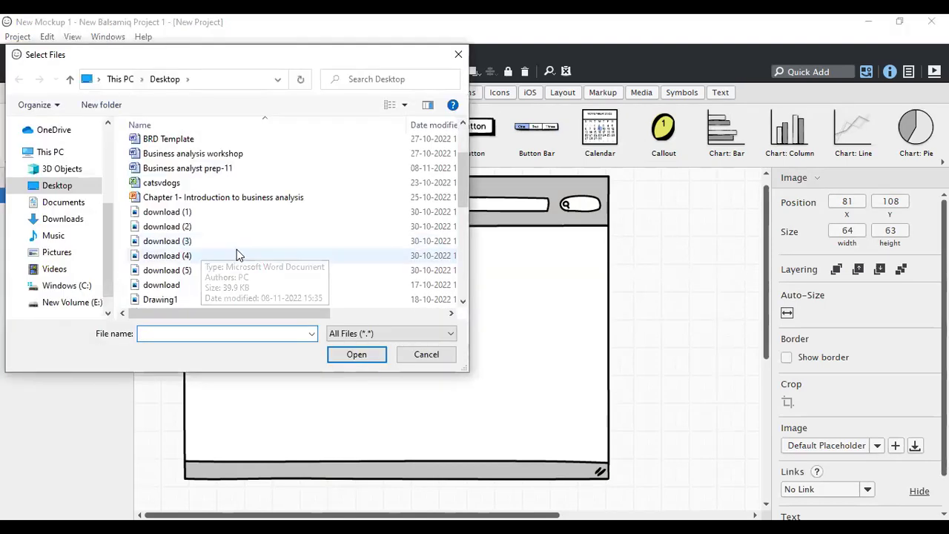
scroll(236, 250, down, 3)
click(181, 227)
click(331, 356)
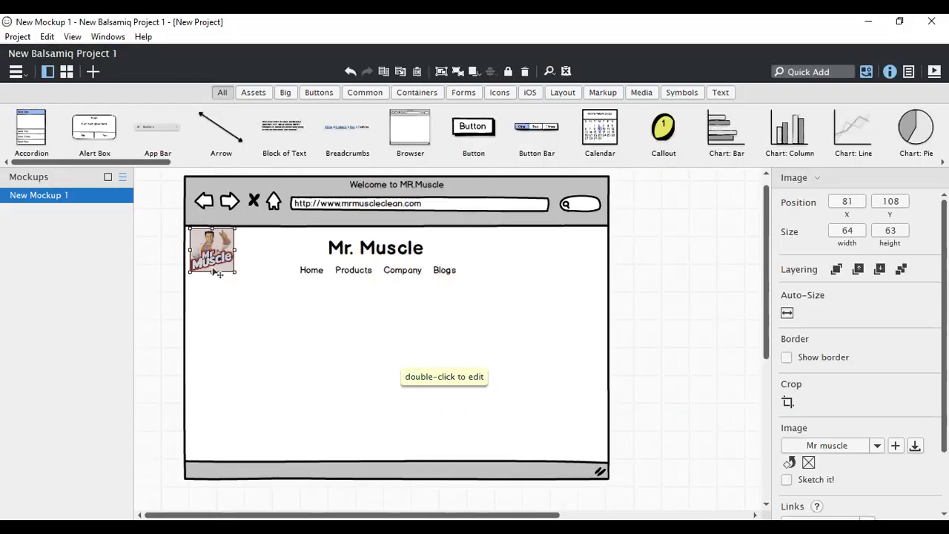
click(235, 301)
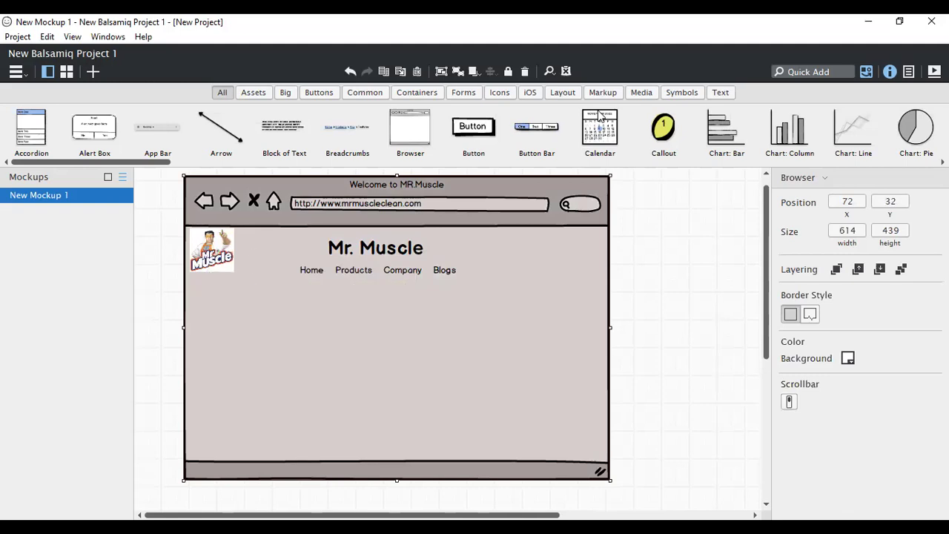
Step: Add a label reading "A family company since 1988" below the logo, at about X 81, Y 181
click(732, 92)
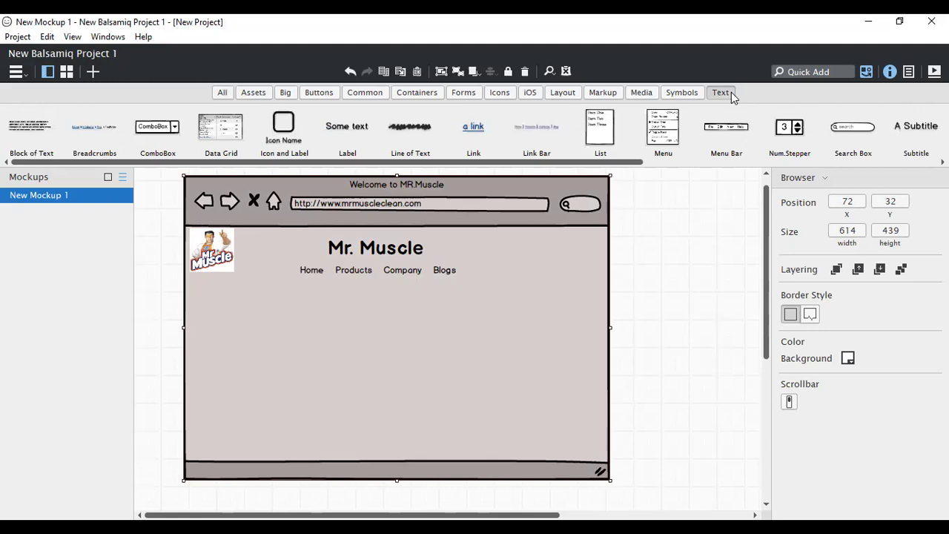
drag(346, 132, 192, 288)
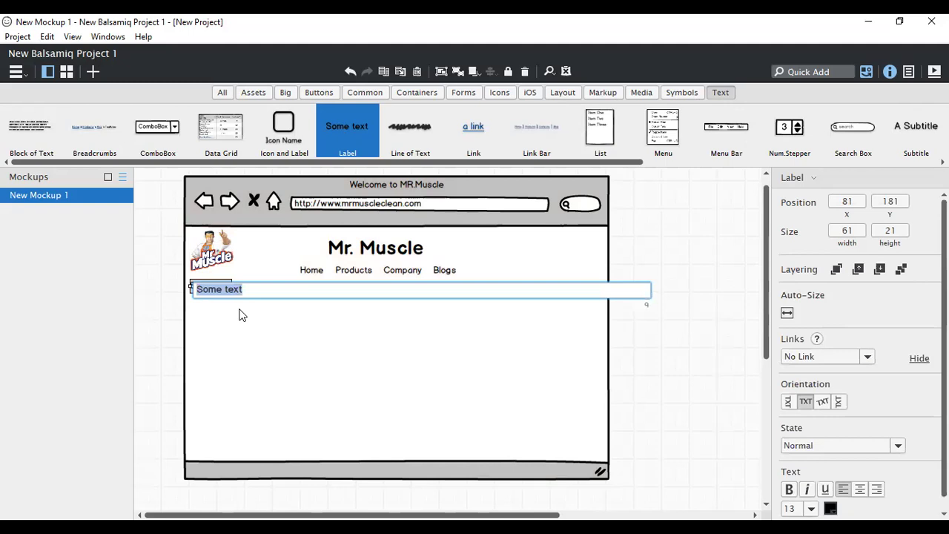
text(A family compo)
text(ny since 1988)
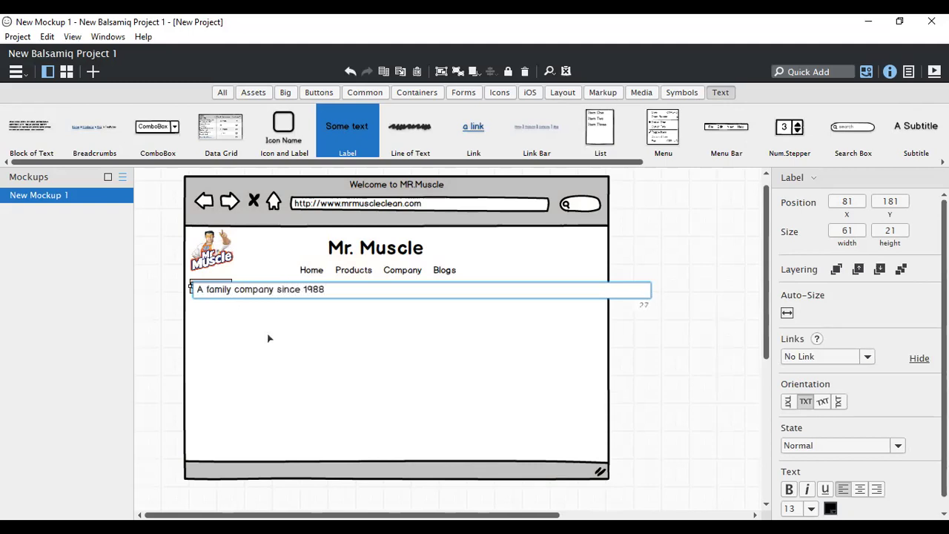
key(Return)
click(300, 303)
Step: Set the font size of the "A family company since 1988" label to 9
click(296, 290)
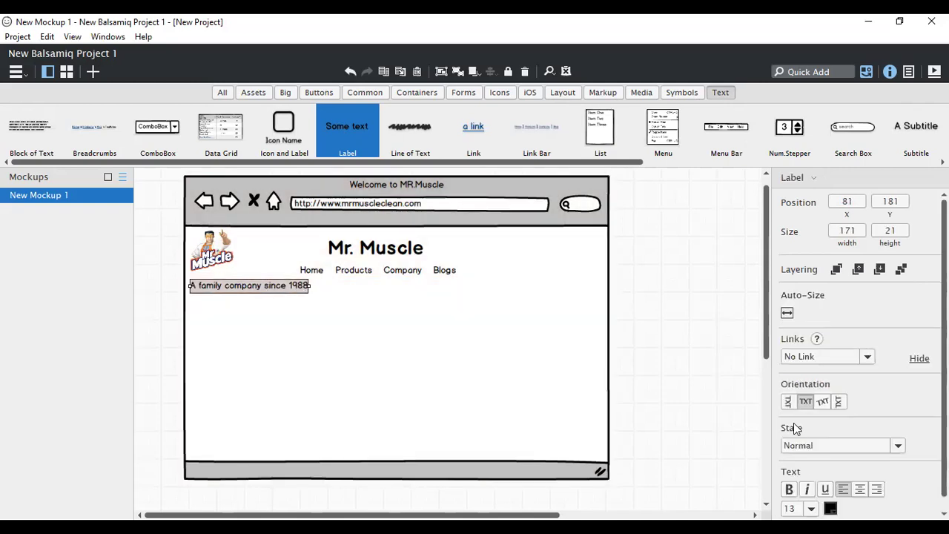
scroll(804, 460, down, 1)
click(811, 498)
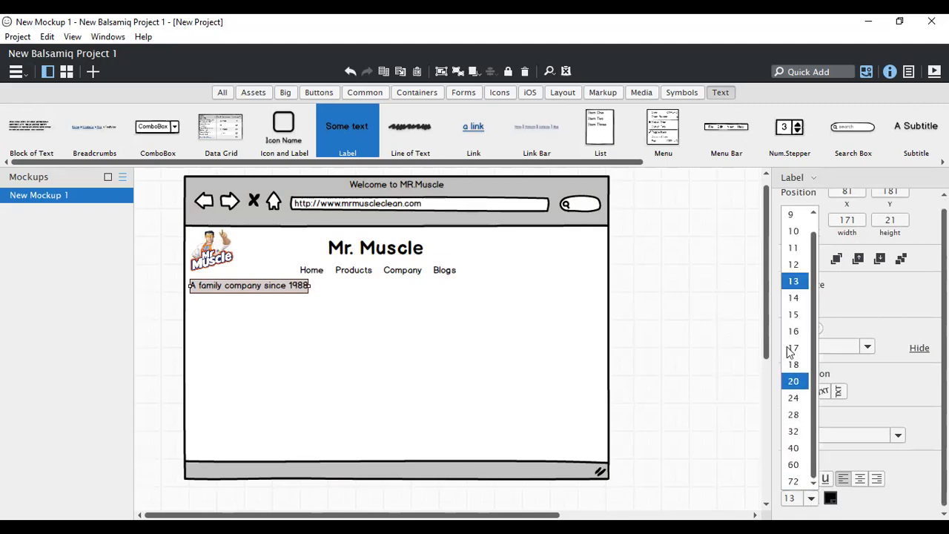
click(801, 218)
click(318, 350)
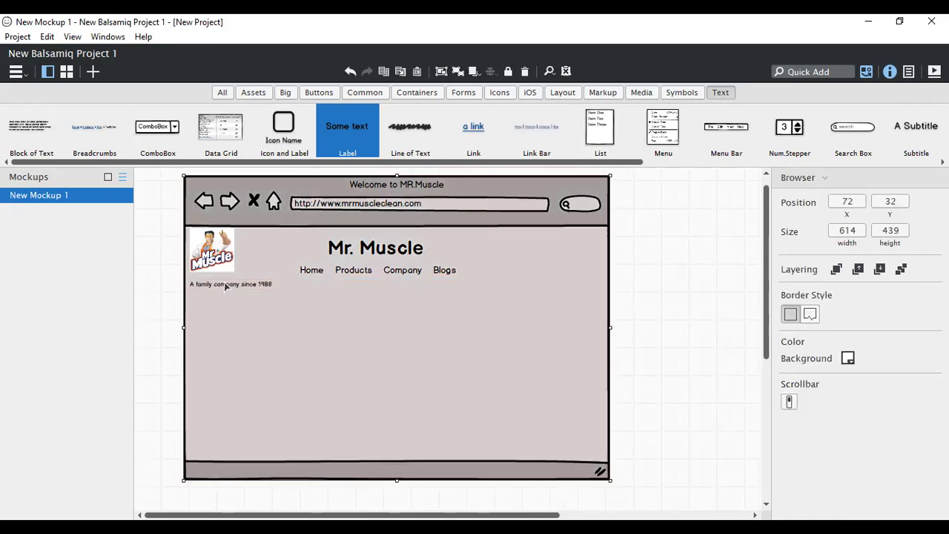
Step: Shrink the logo slightly and move the "A family company since 1988" label up beneath it, to about Y 161
click(225, 286)
click(212, 250)
click(240, 292)
click(295, 338)
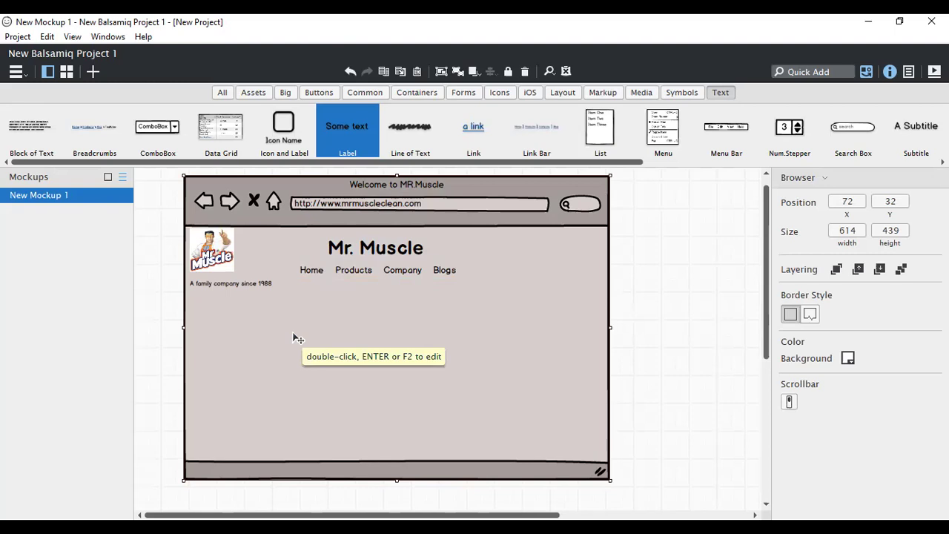
click(232, 266)
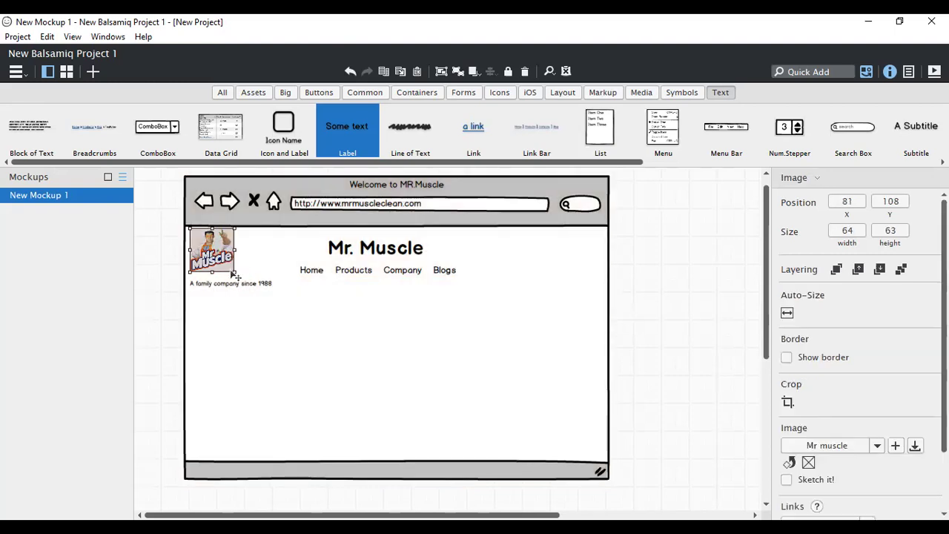
drag(231, 268, 233, 276)
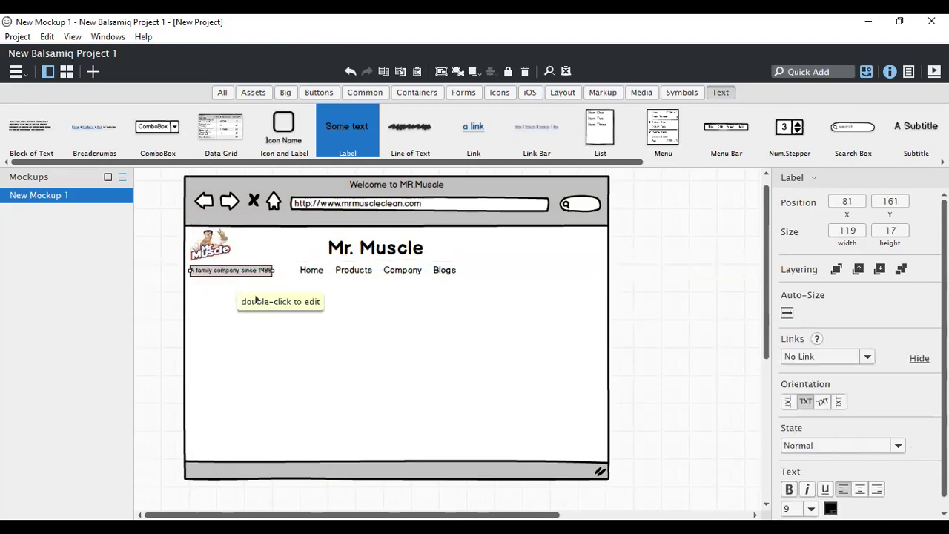
click(279, 312)
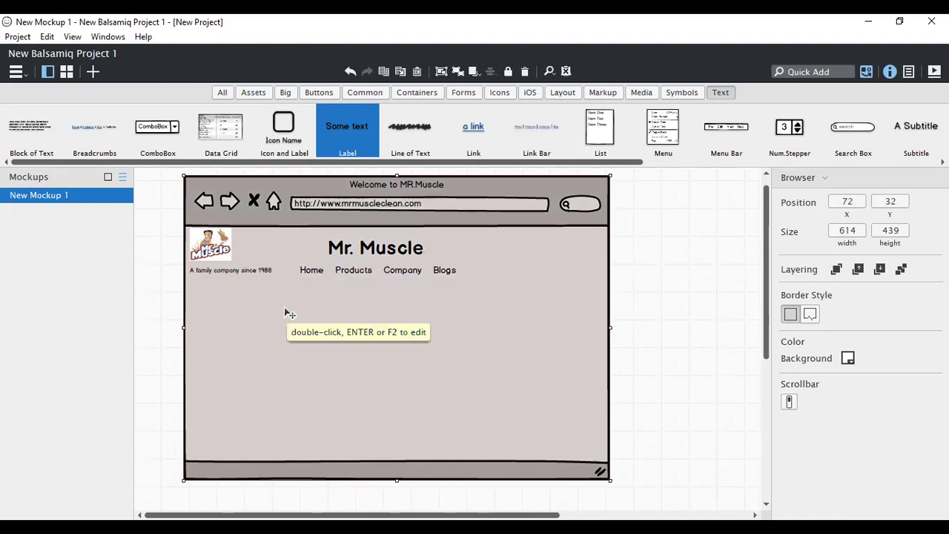
Step: Set the font size of the "Home" label to 9
click(319, 272)
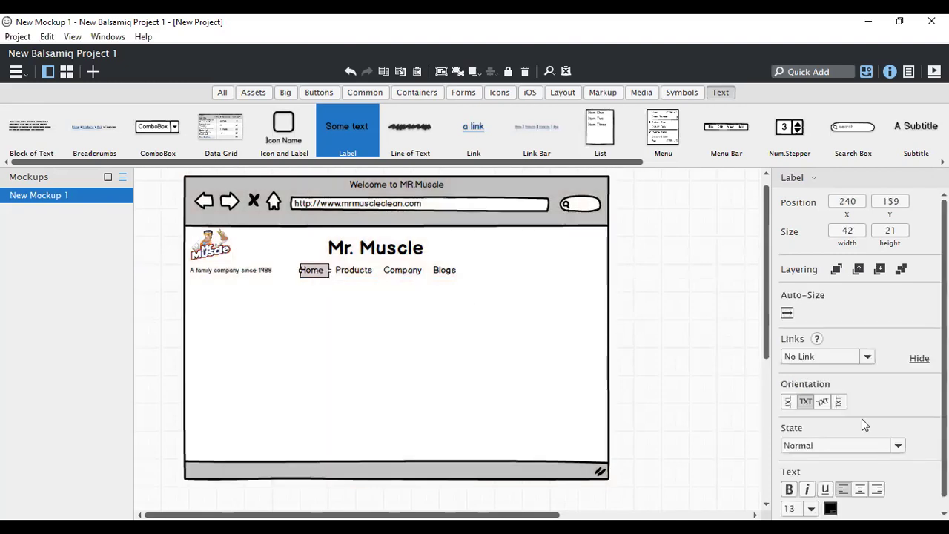
scroll(860, 424, down, 1)
click(806, 497)
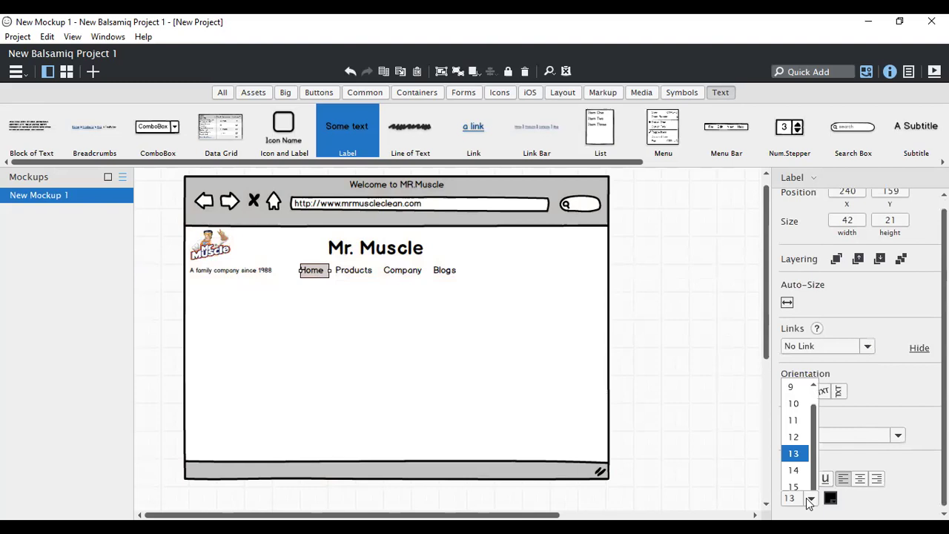
click(791, 218)
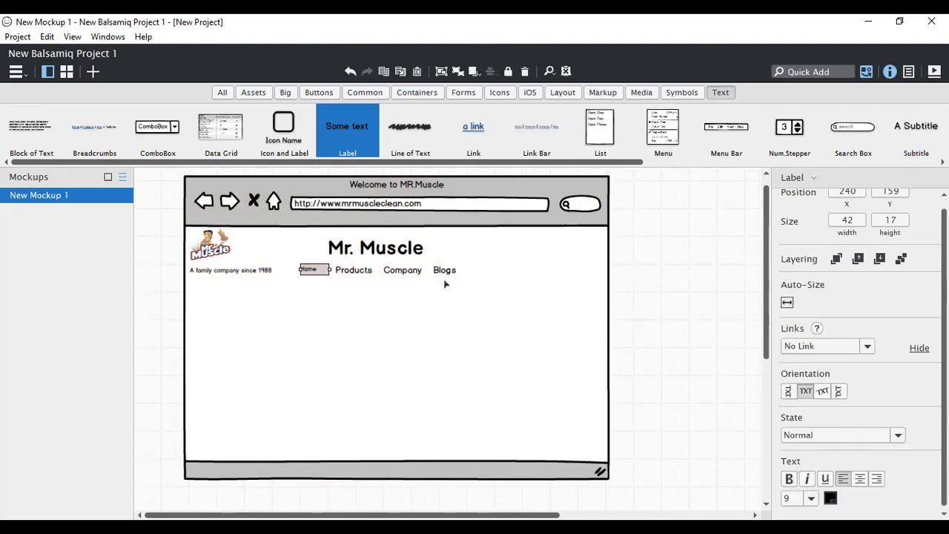
Step: Set the font size of the "Products", "Company" and "Blogs" labels to 9
click(346, 271)
click(808, 498)
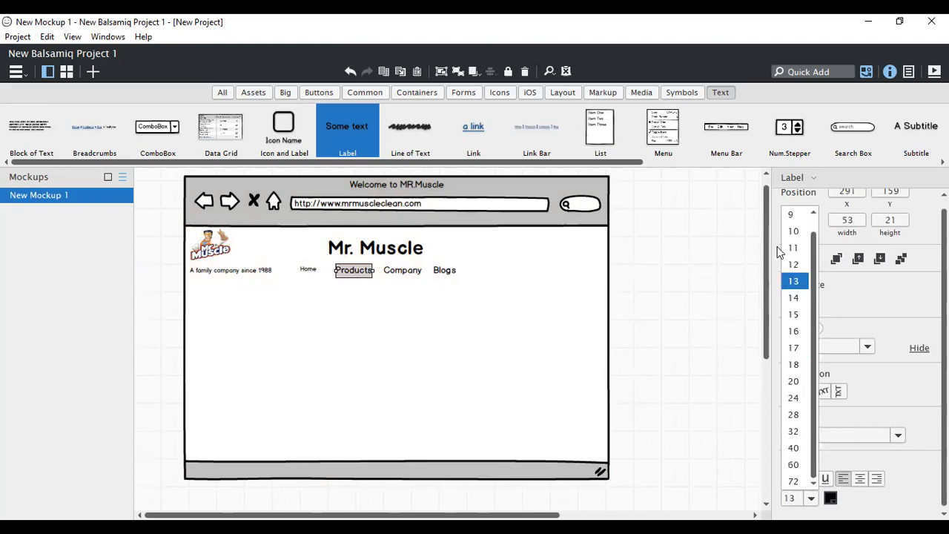
click(790, 217)
click(404, 272)
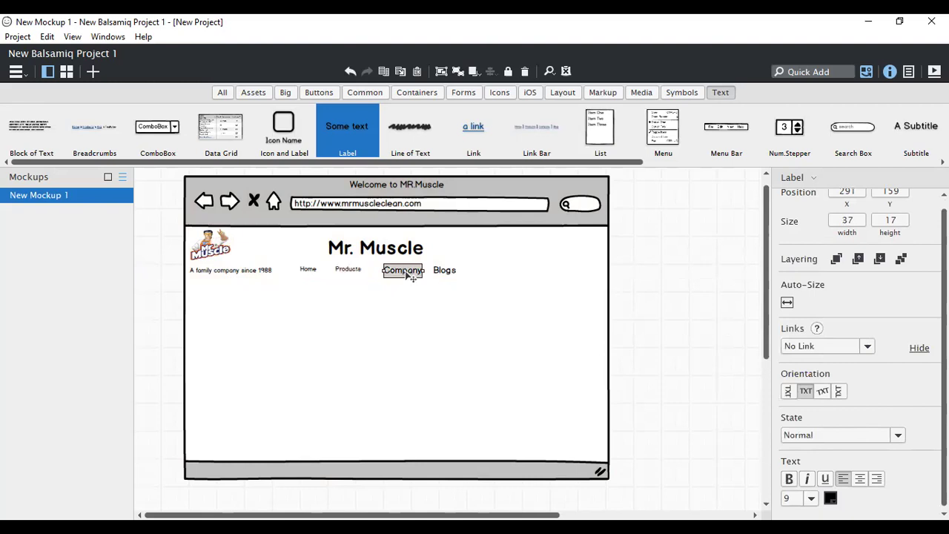
click(809, 496)
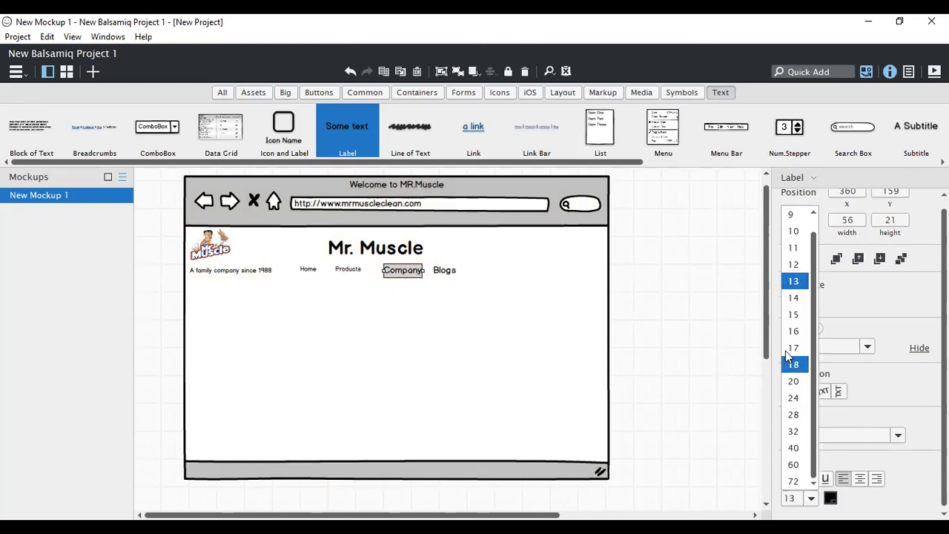
click(791, 214)
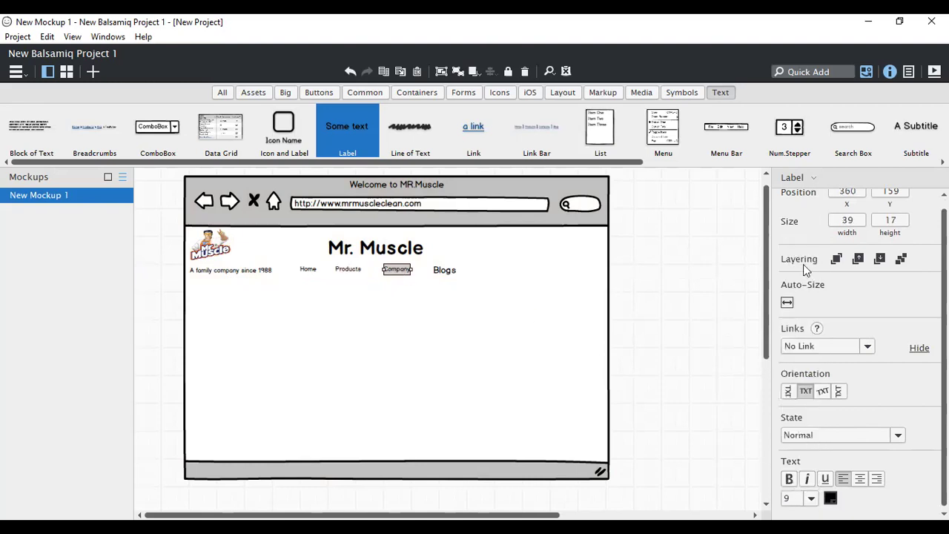
click(443, 270)
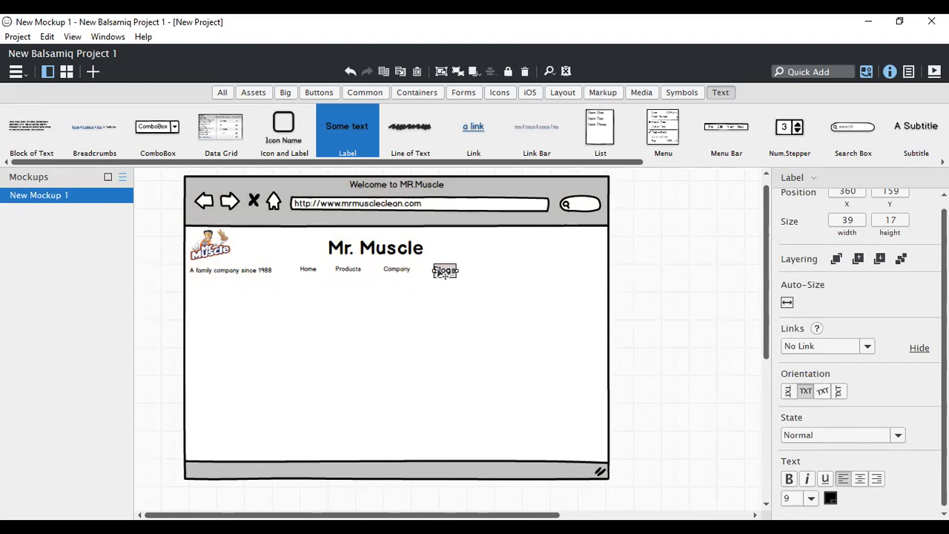
click(808, 501)
click(792, 215)
Step: Move the "Company" and "Blogs" labels slightly left to tighten the navigation spacing, and nudge the "Mr. Muscle" title left
click(397, 270)
drag(398, 273, 387, 252)
click(441, 271)
click(428, 307)
click(393, 318)
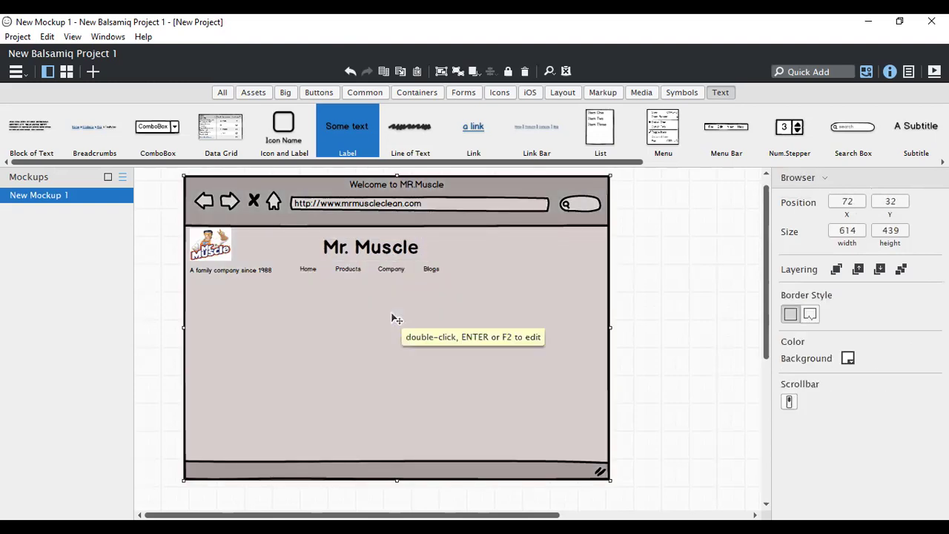
Step: Add a Search Box to the right of the title at about X 511, Y 119, and give it the square shape
click(816, 70)
text(search)
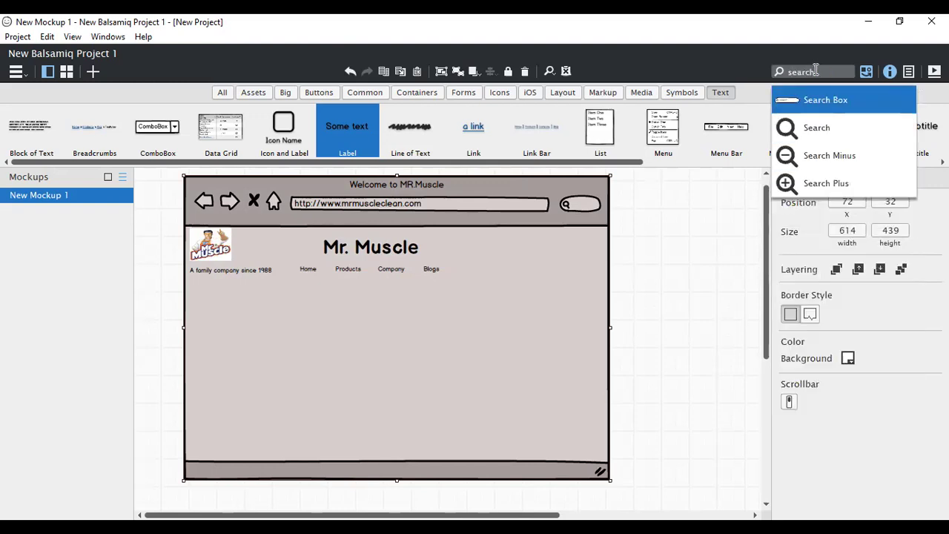
click(838, 102)
drag(212, 209, 537, 245)
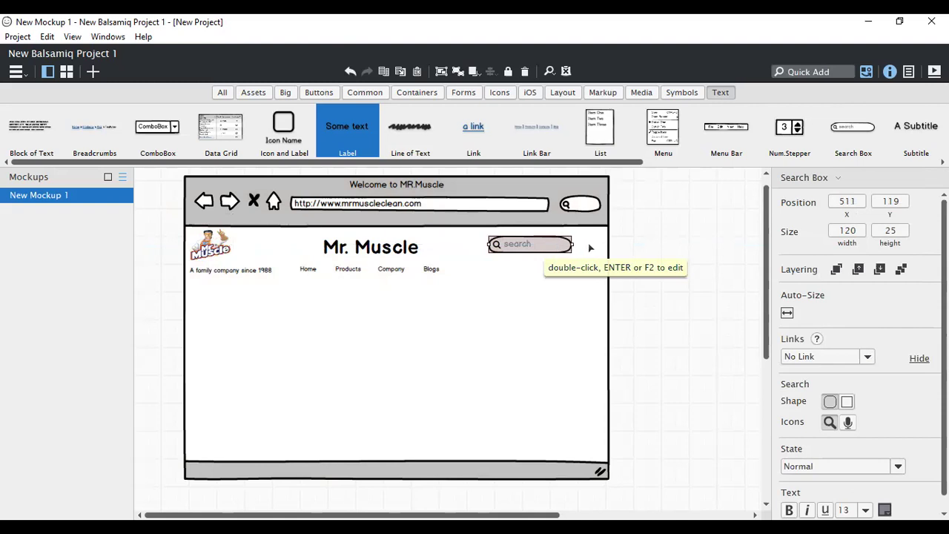
click(847, 402)
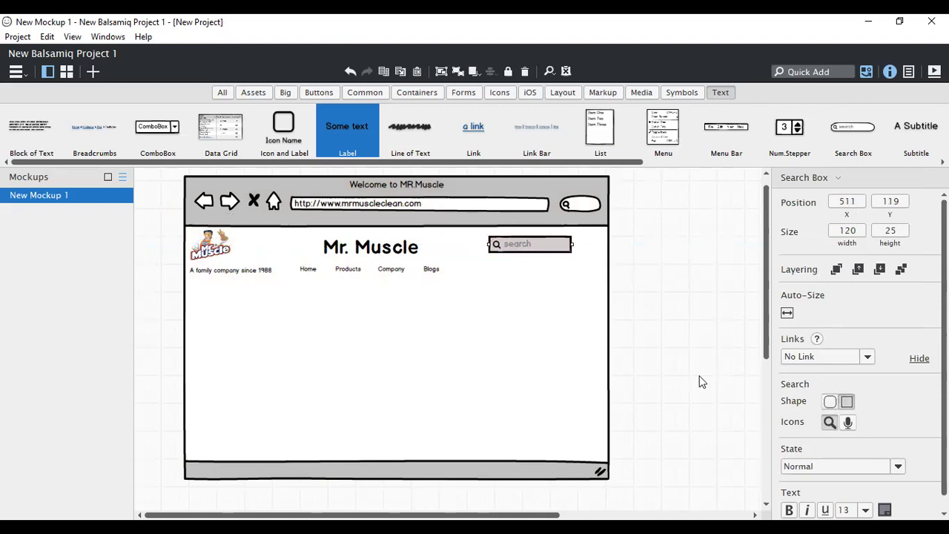
Step: Widen the search box slightly by extending its right edge toward the page's edge
click(556, 316)
click(544, 248)
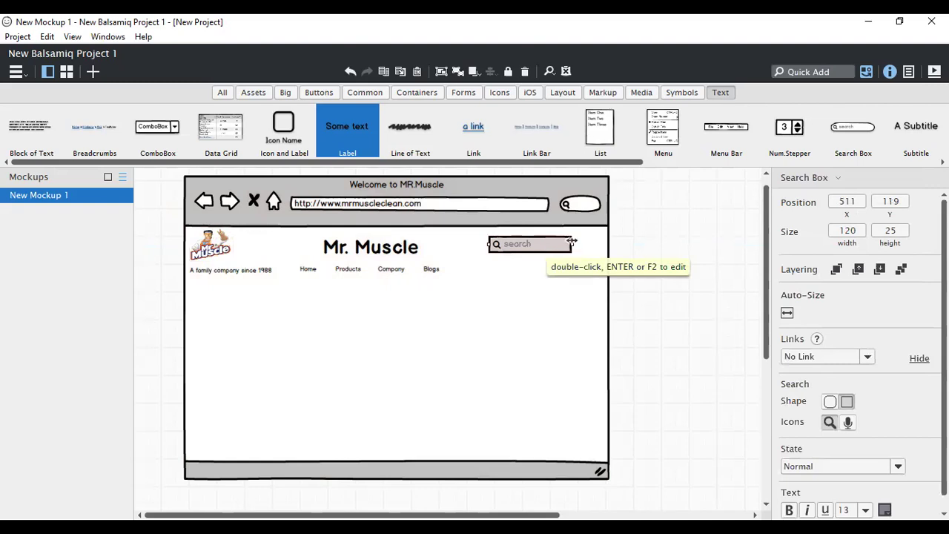
drag(572, 242, 589, 242)
click(574, 284)
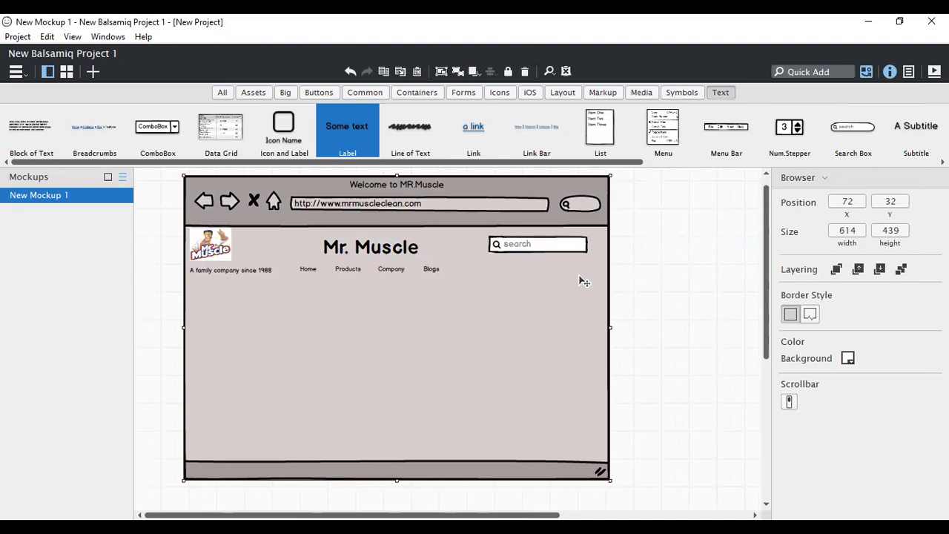
Step: Add a Volume Control Phone icon below the search box at about X 582, Y 161
click(840, 68)
text(mike)
key(BackSpace)
key(BackSpace)
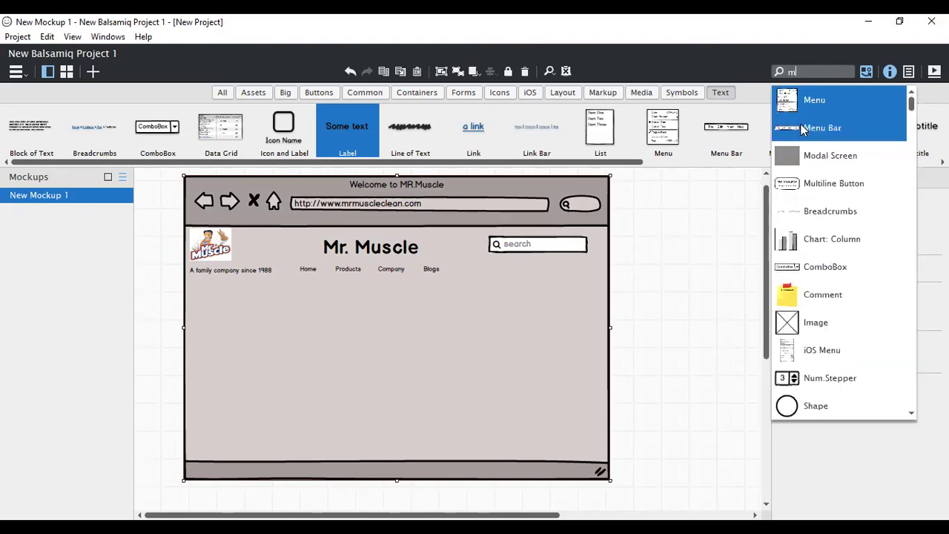
key(BackSpace)
text(volu)
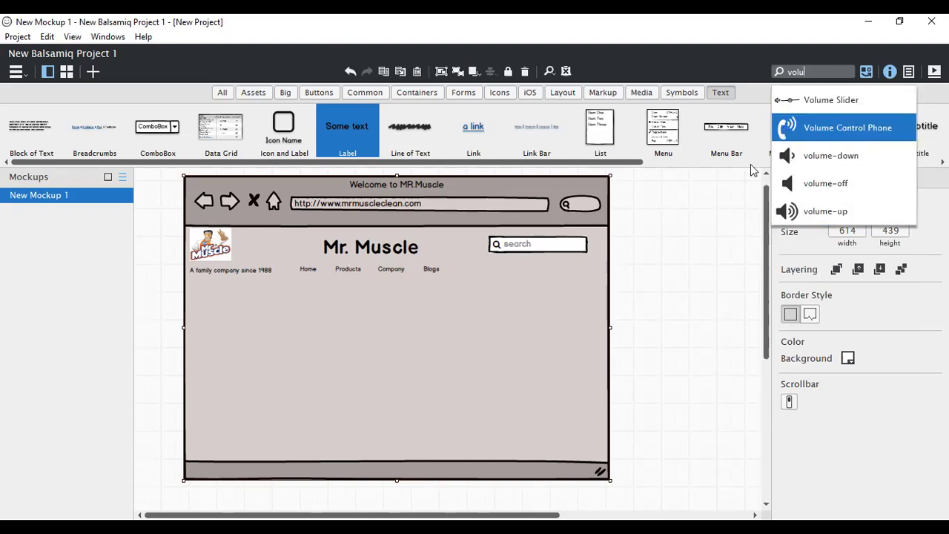
key(Return)
drag(194, 220, 592, 253)
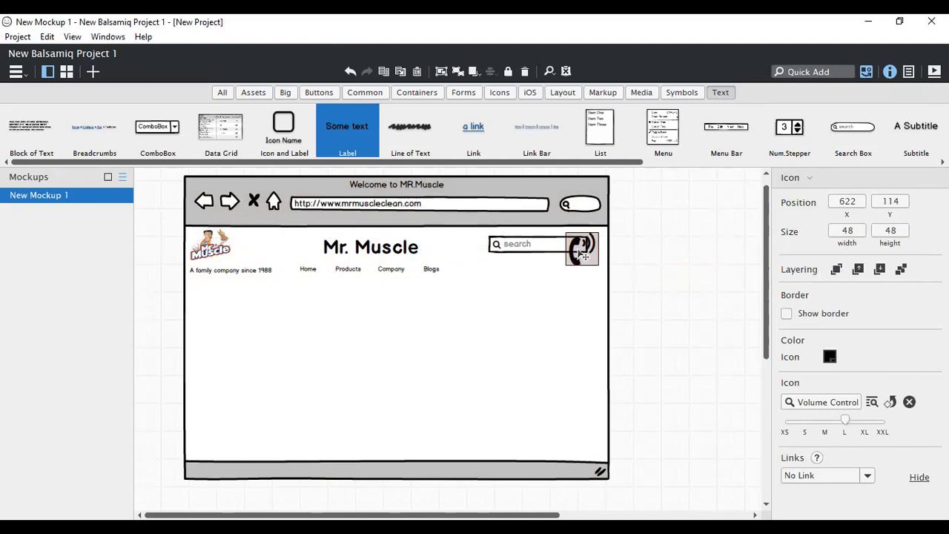
drag(583, 255, 554, 289)
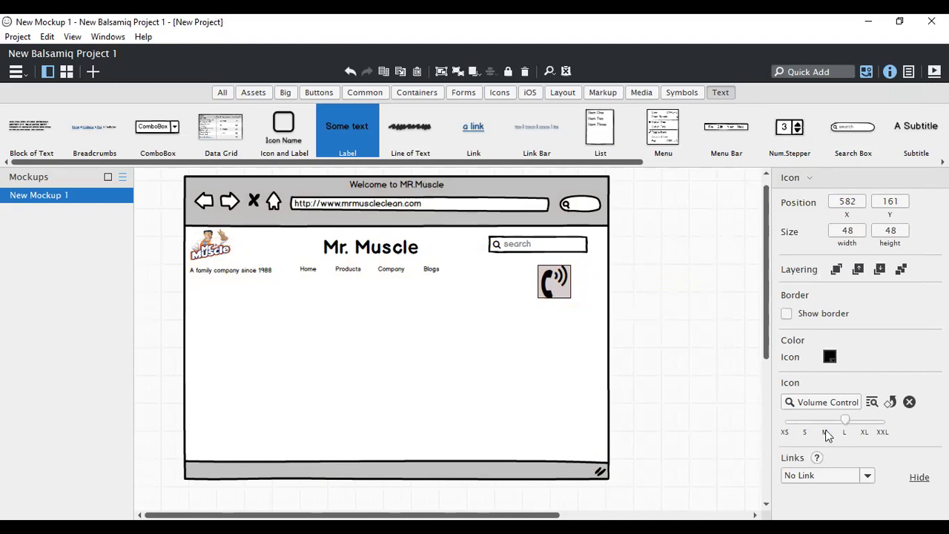
Step: Set the phone icon's size to XS and place it inside the right end of the search box
drag(844, 419, 786, 422)
drag(547, 275, 584, 244)
click(550, 322)
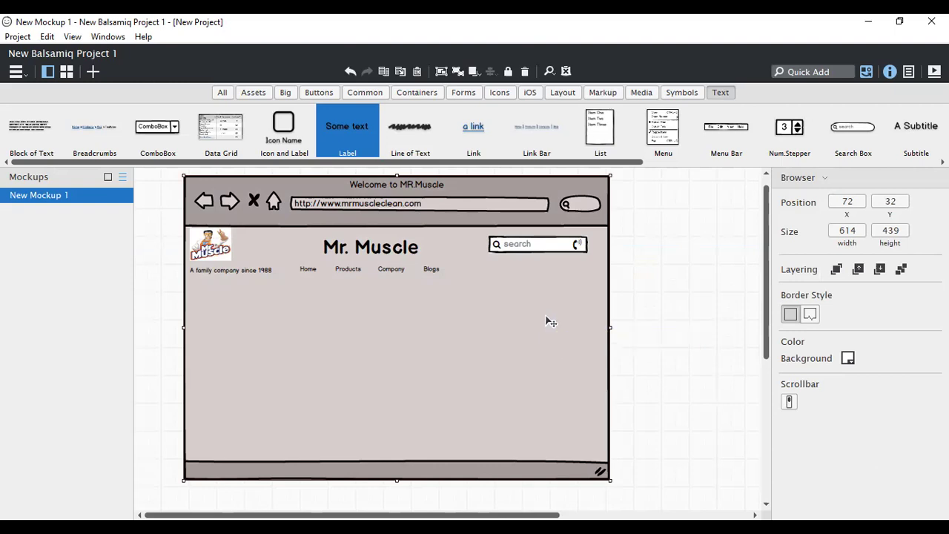
Step: Add a YouTube Square icon at size XS below the search box's left end, at about X 511, Y 154
click(833, 72)
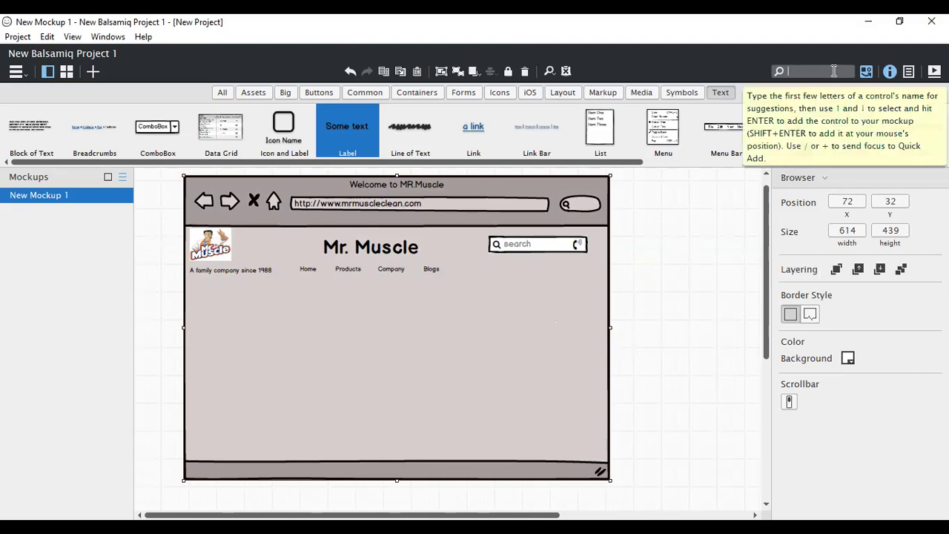
text(you)
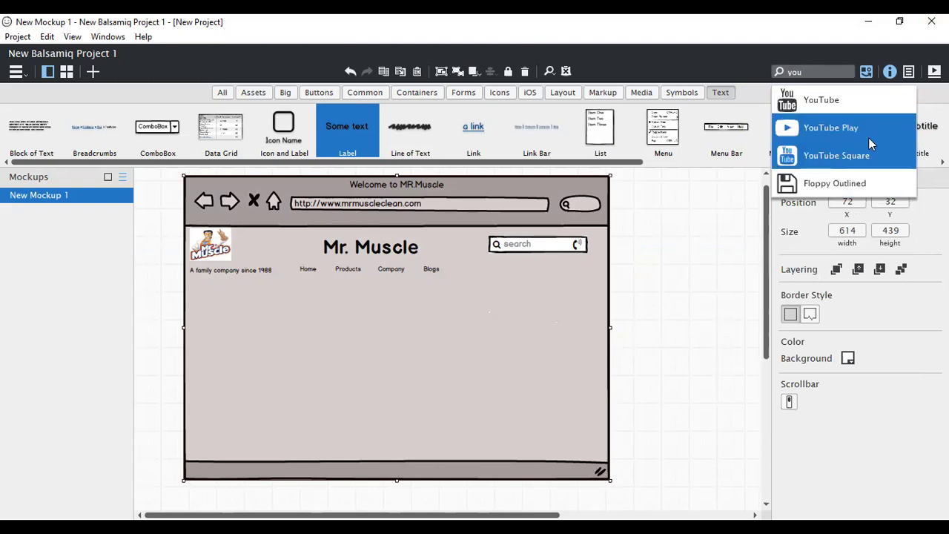
click(839, 155)
drag(184, 217, 494, 294)
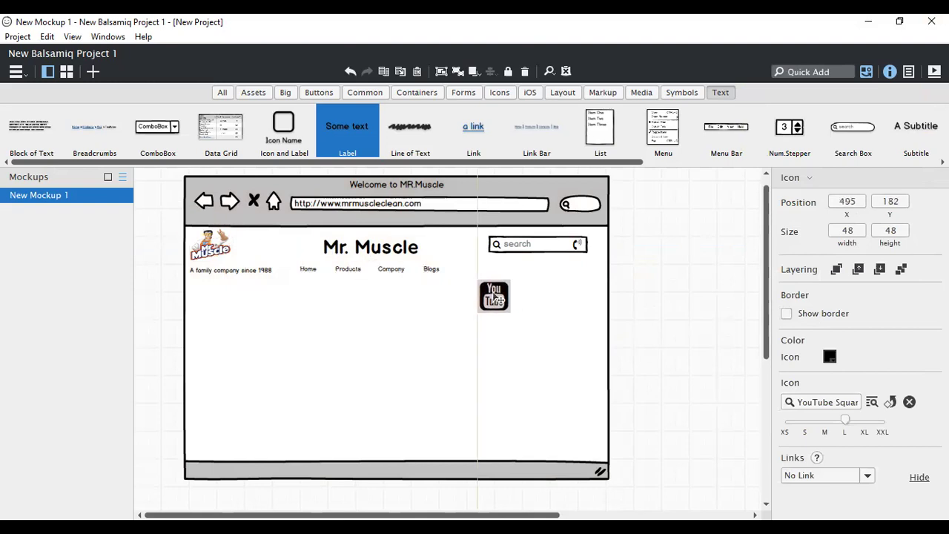
click(786, 422)
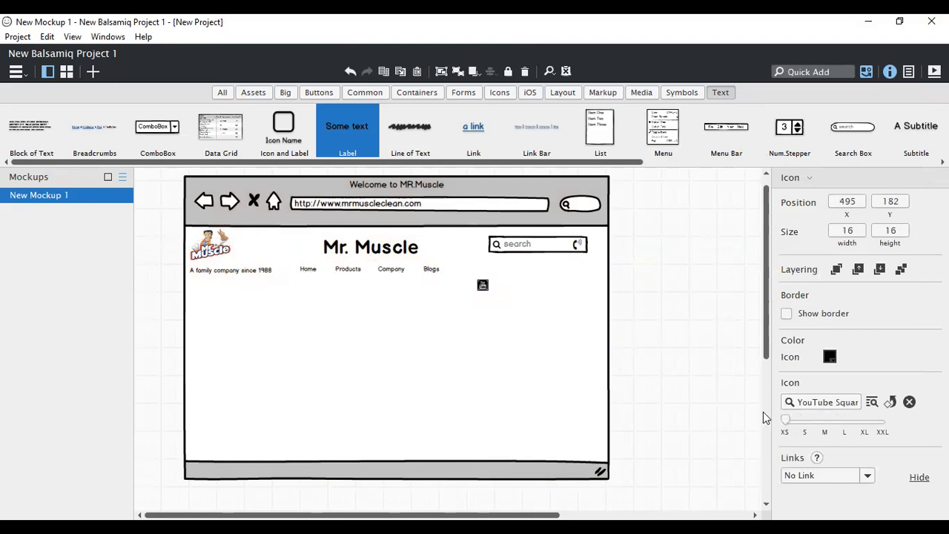
drag(483, 285, 495, 267)
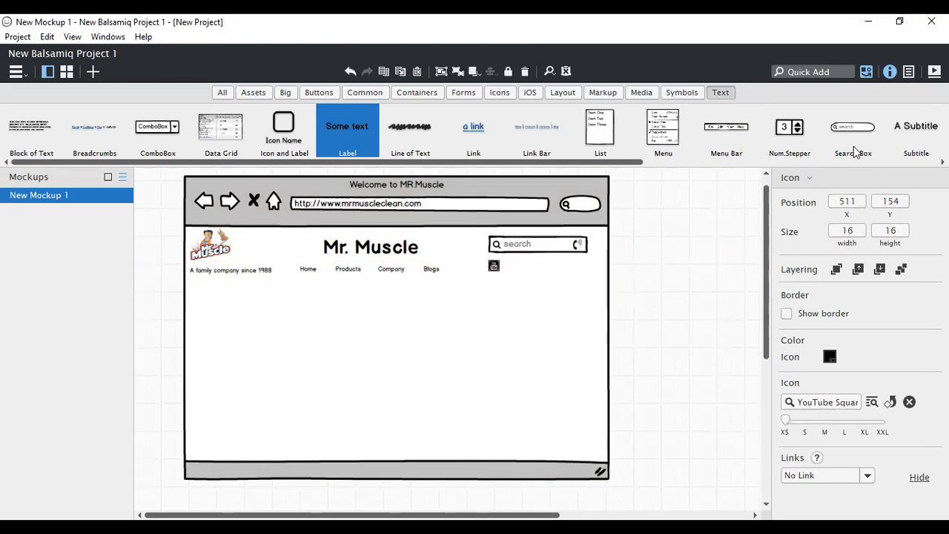
Step: Add a Twitter Square icon in the page area below the navigation labels, at about X 441, Y 218
click(830, 71)
text(link)
key(BackSpace)
key(BackSpace)
key(BackSpace)
key(BackSpace)
text(twii)
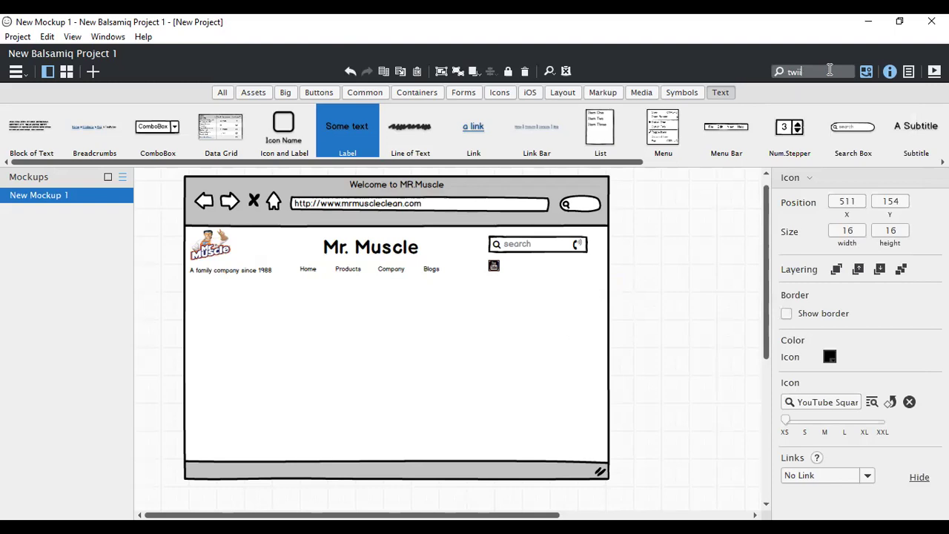
key(BackSpace)
text(tter)
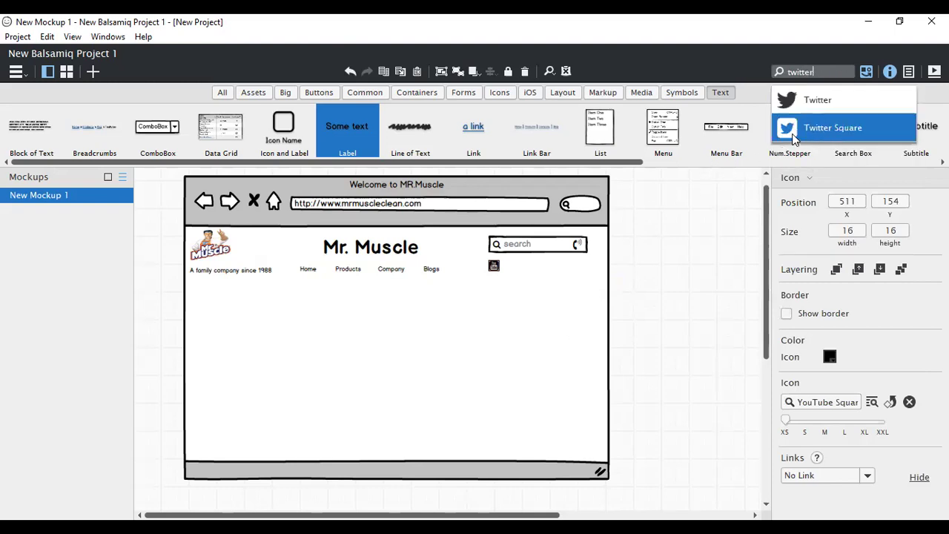
key(Return)
drag(312, 304, 469, 334)
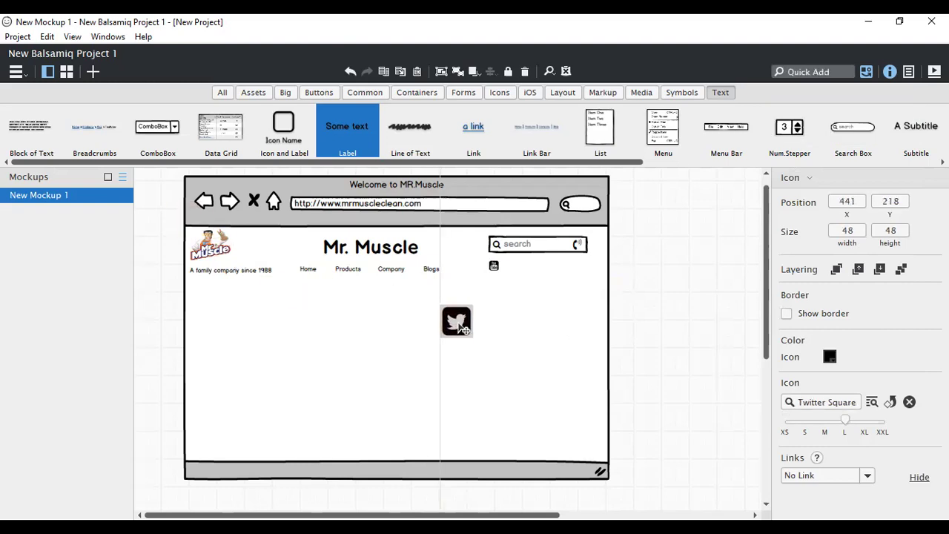
Step: Set the Twitter icon's size to XS and align it beside the YouTube icon at about X 557, Y 154
click(786, 421)
drag(445, 312, 525, 272)
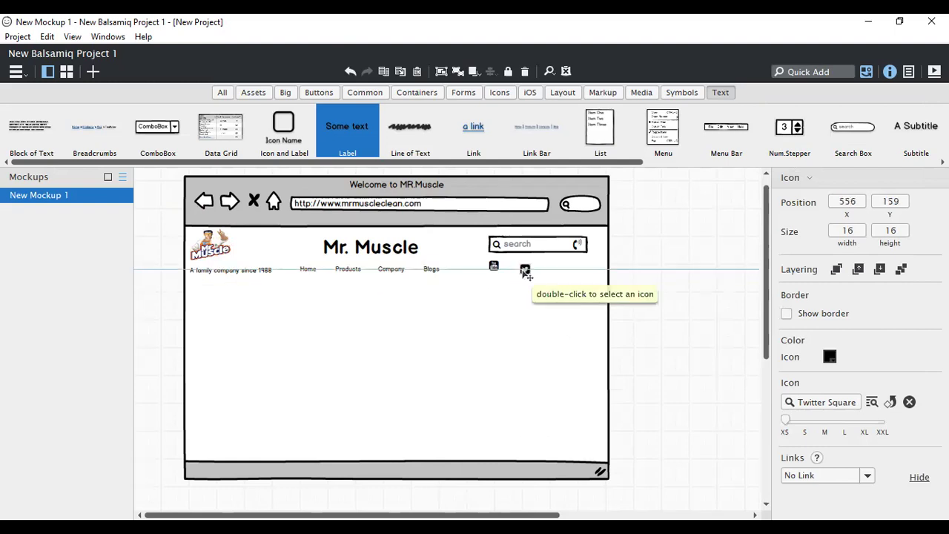
drag(526, 272, 525, 269)
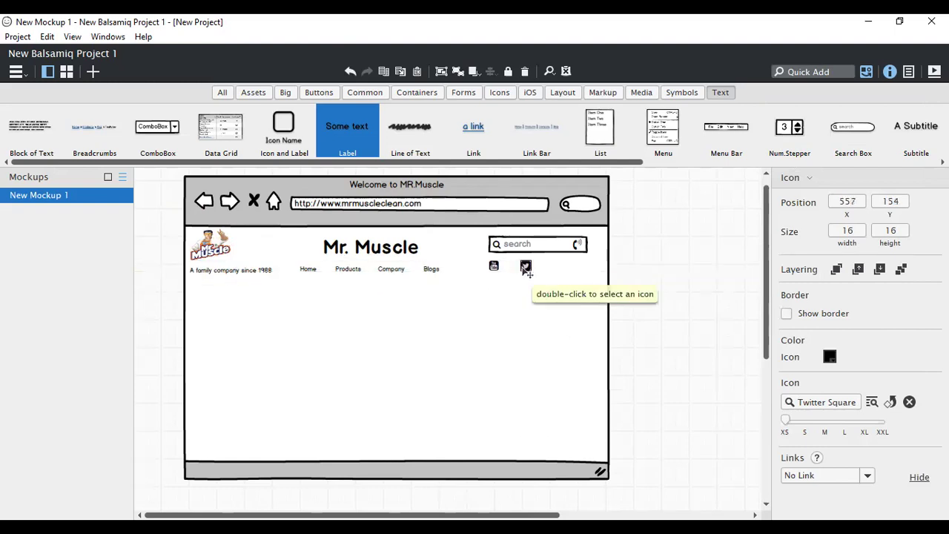
click(530, 344)
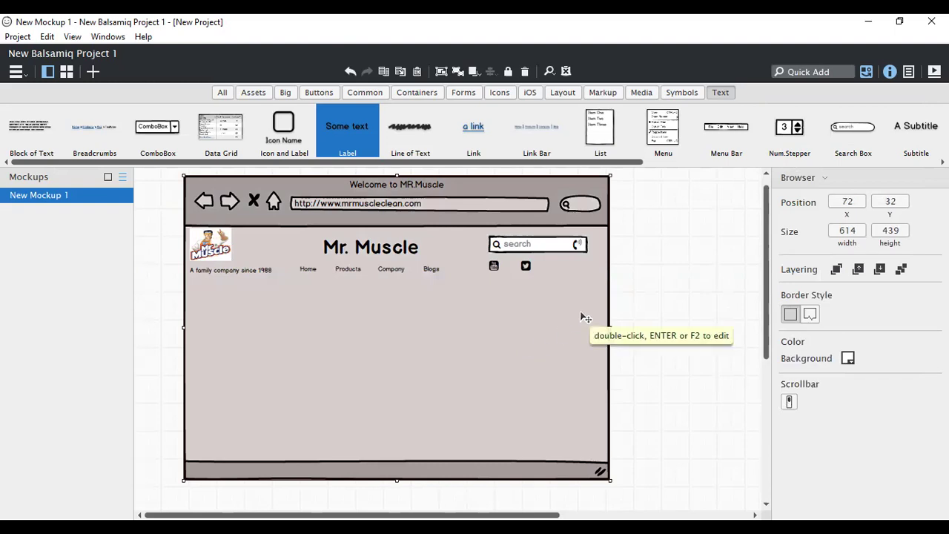
Step: Add a Facebook Square icon at size XS to the right of the Twitter icon, at about X 607, Y 154
click(815, 71)
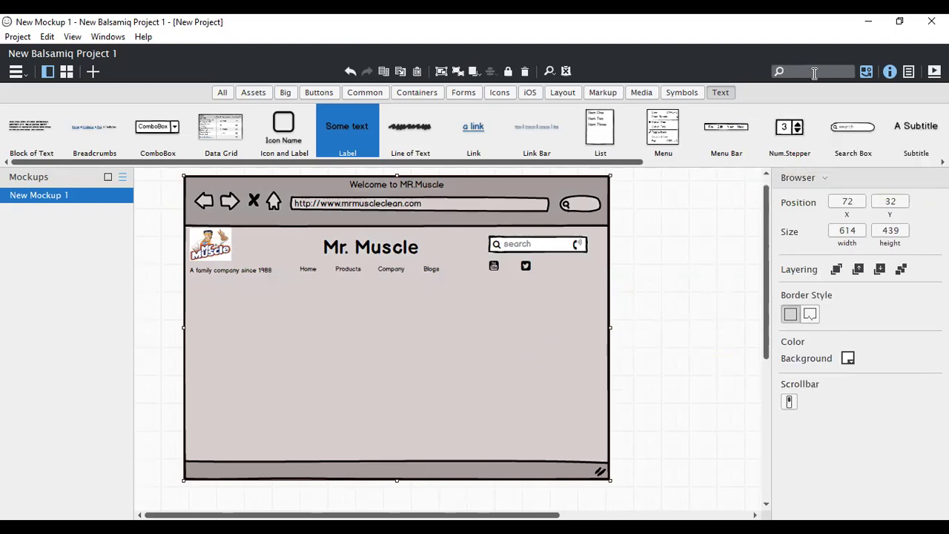
text(facebook)
click(808, 155)
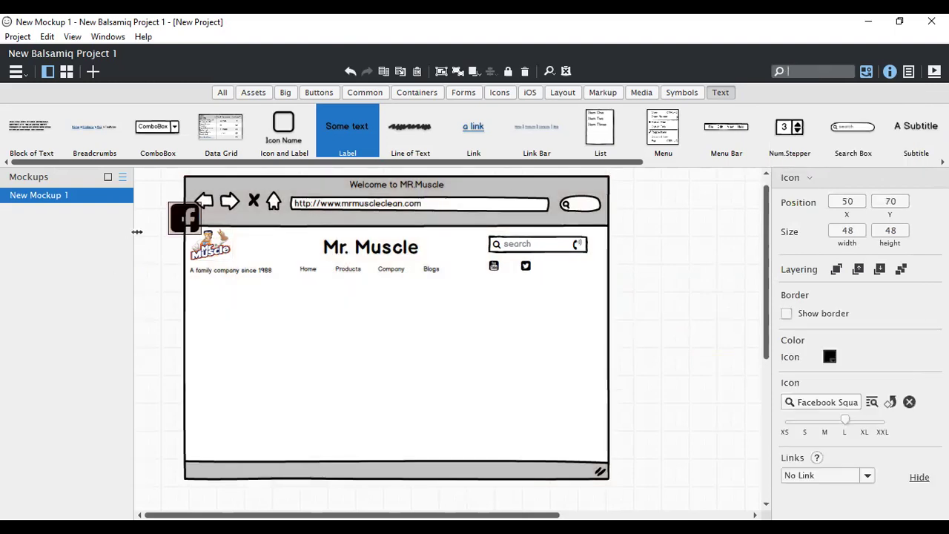
drag(178, 226, 563, 268)
click(787, 421)
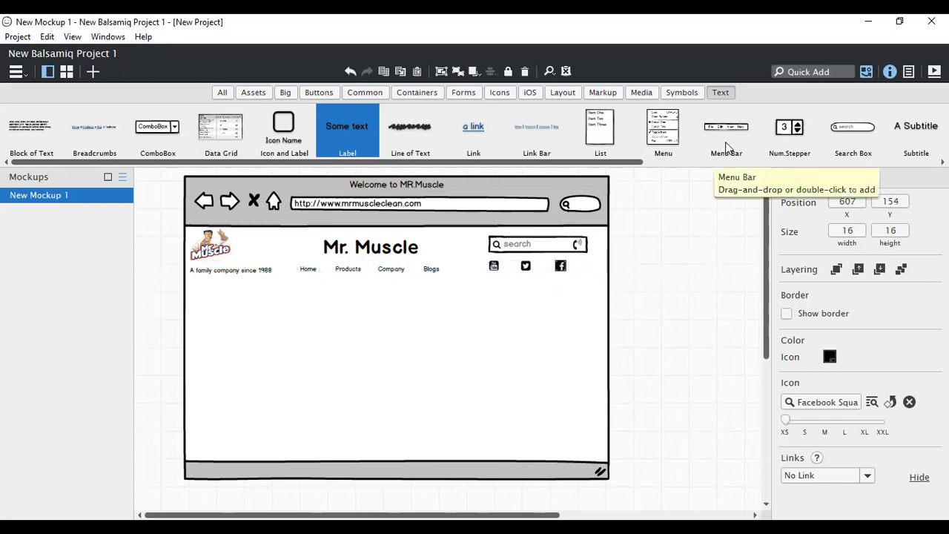
Step: Add a LinkedIn Square icon at size XS to the right of the Facebook icon, at about X 647, Y 154
click(818, 70)
text(linked)
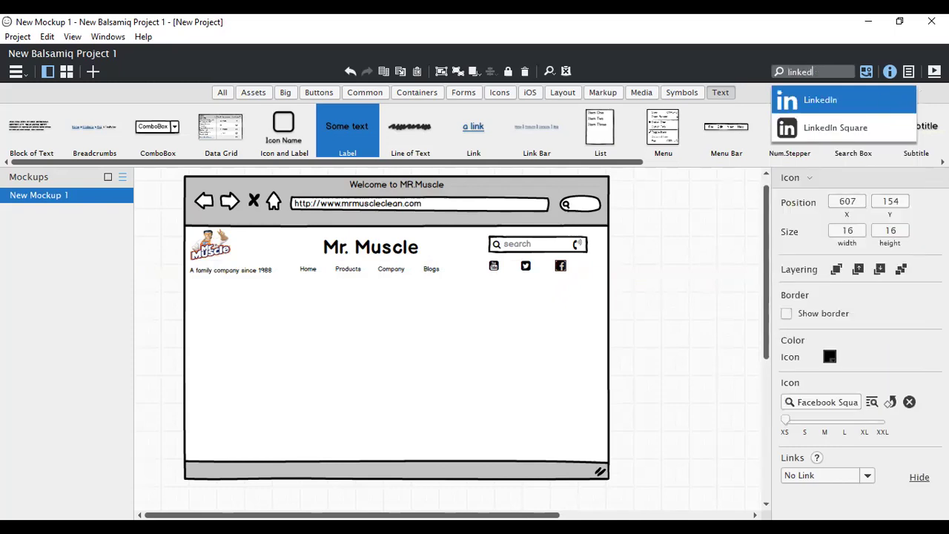
key(Down)
click(815, 132)
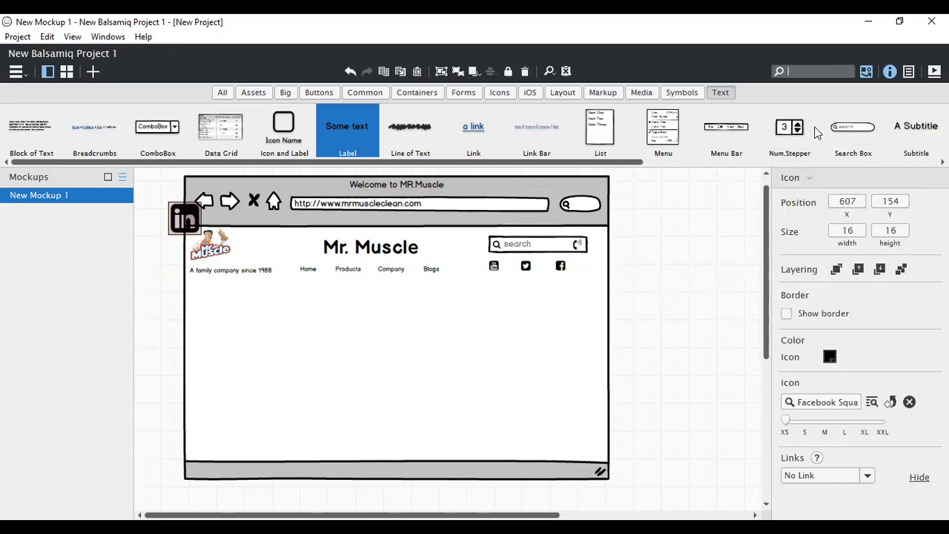
drag(188, 221, 319, 357)
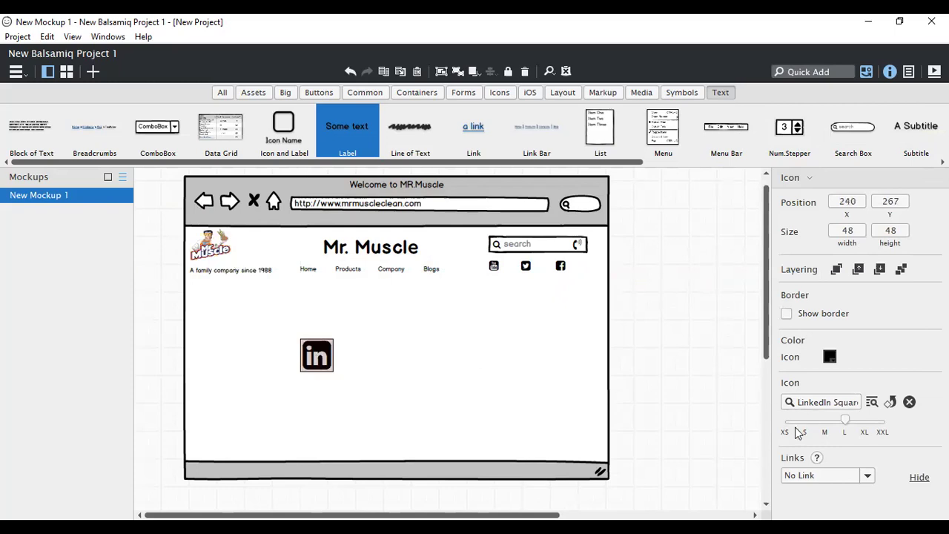
click(787, 422)
drag(307, 348, 594, 273)
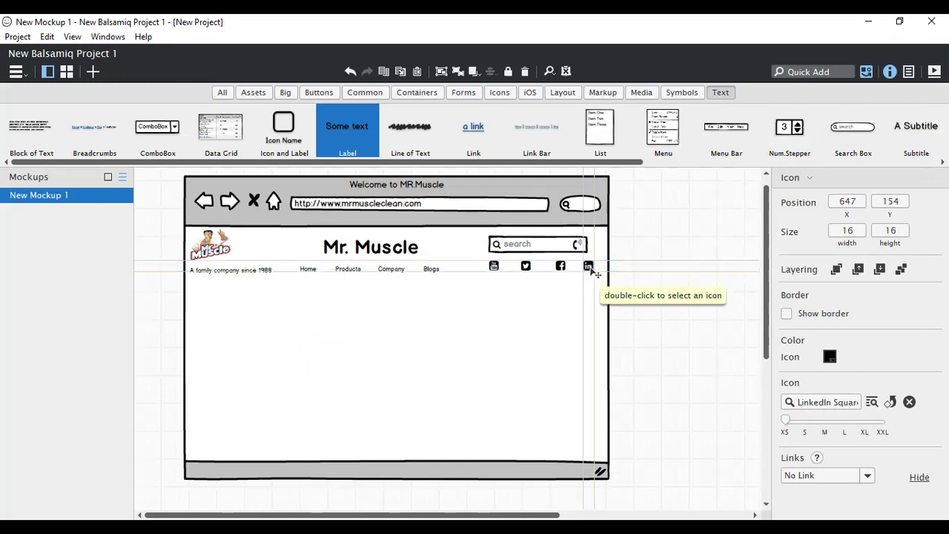
Step: Even out the spacing of the Twitter, Facebook and LinkedIn icons below the search box, with Facebook at about X 593, Y 154
click(524, 331)
click(560, 266)
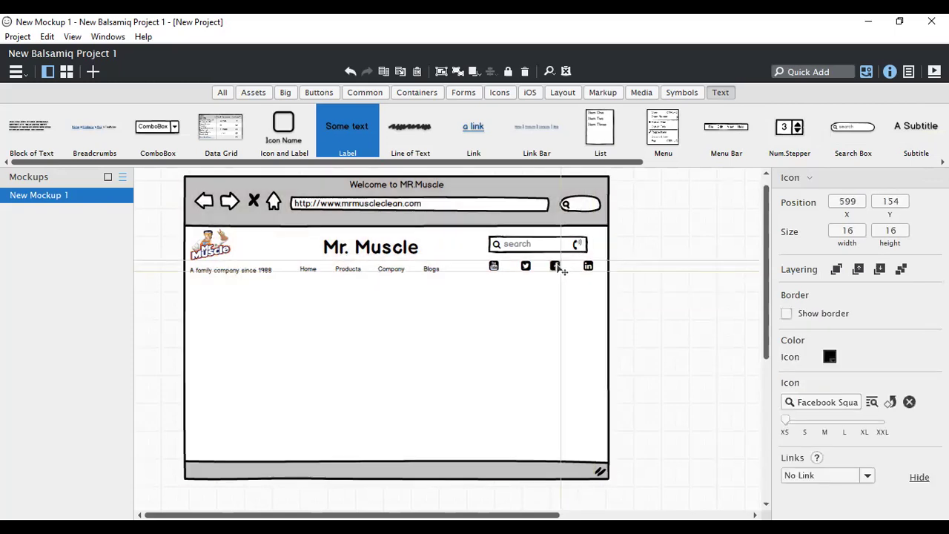
drag(591, 270, 586, 273)
click(559, 328)
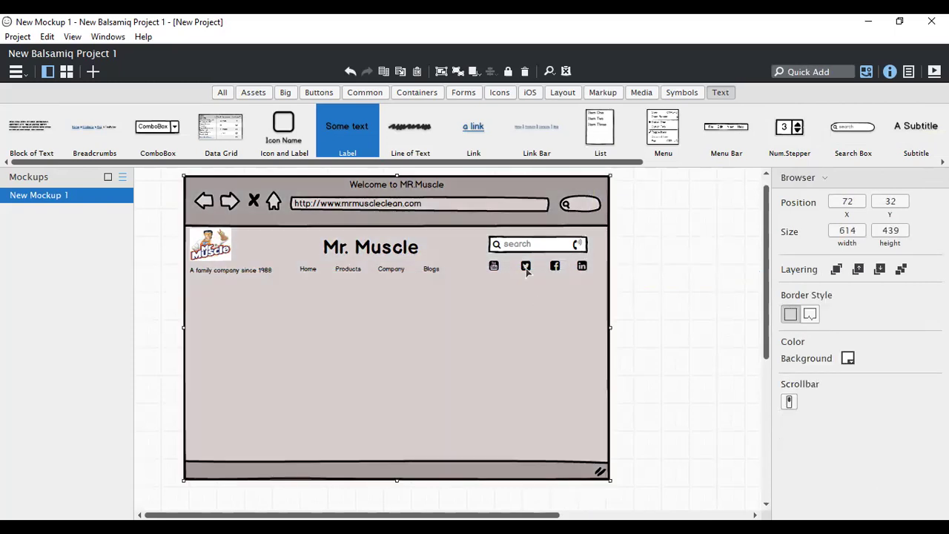
click(527, 269)
drag(526, 271, 551, 266)
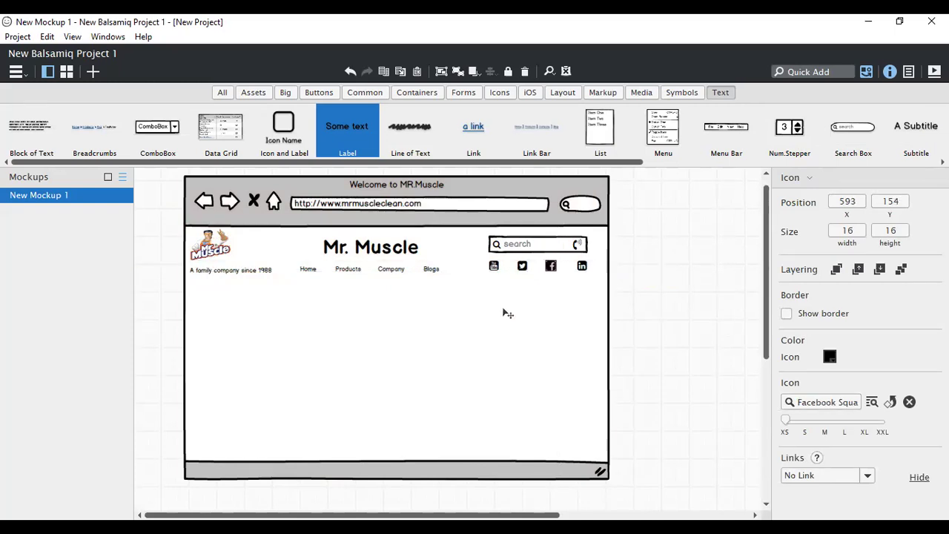
click(502, 313)
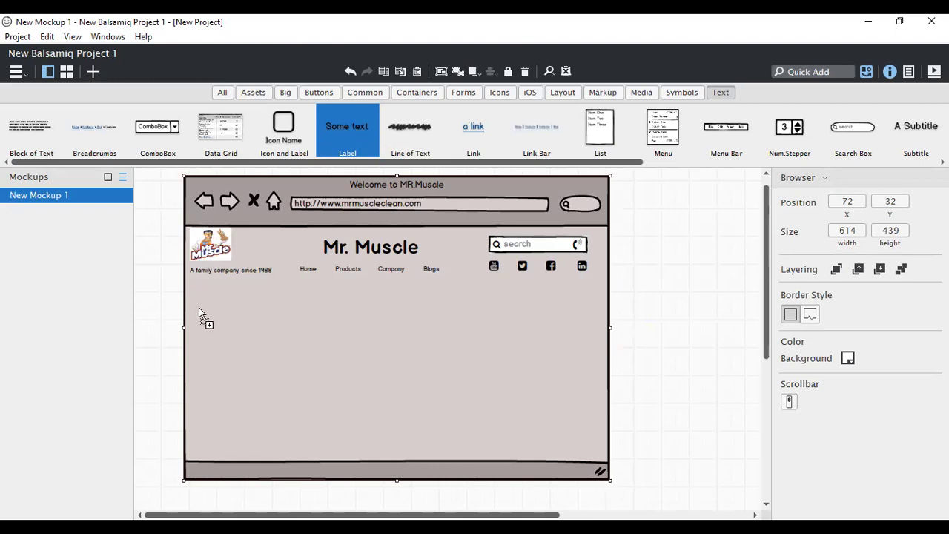
Step: Add a "Mr.Muscle drain gel" label below the company tagline at about X 92, Y 215, with font size 12
click(237, 317)
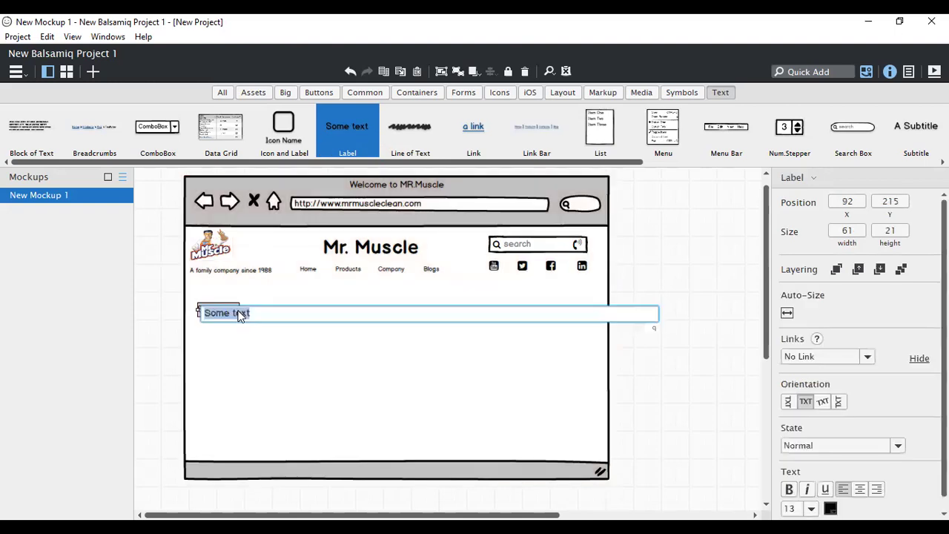
text(Mr.Muscle drain ge)
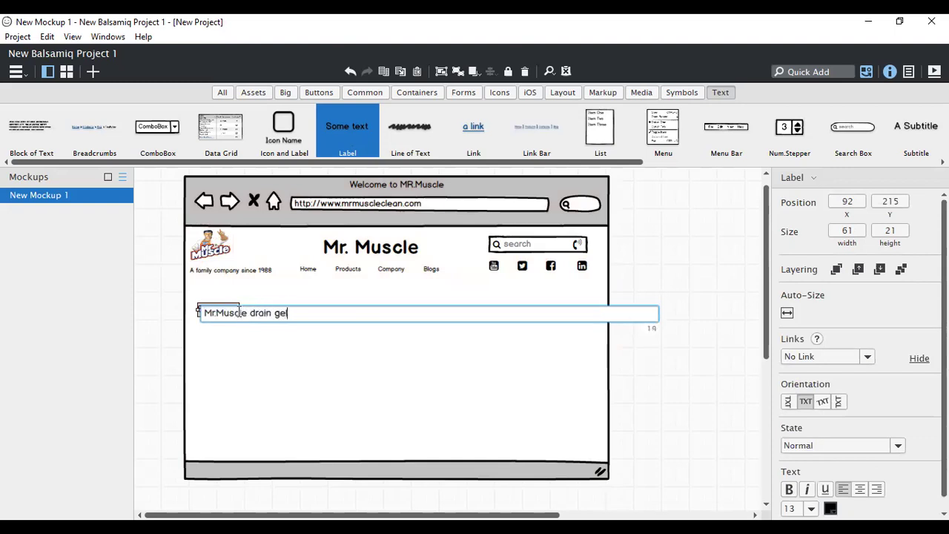
text(l)
key(Return)
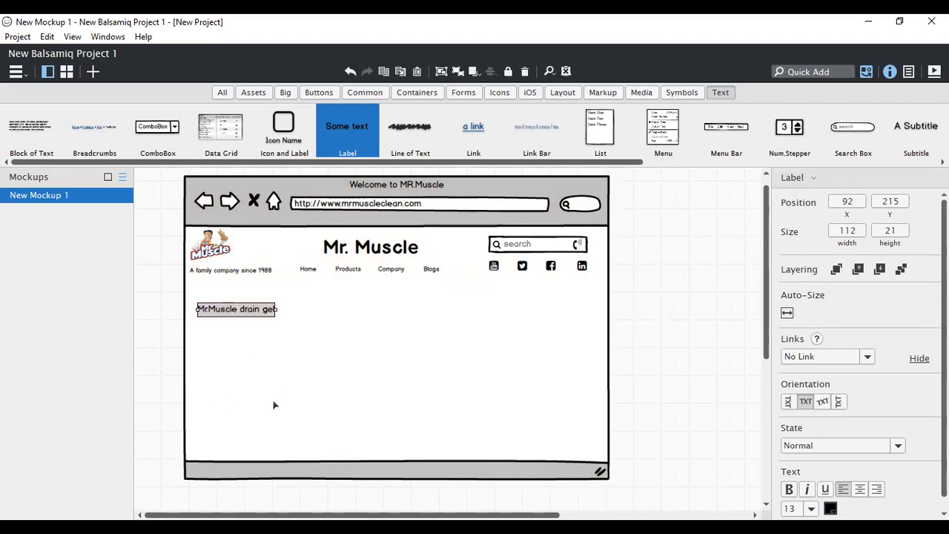
scroll(823, 439, down, 1)
click(812, 496)
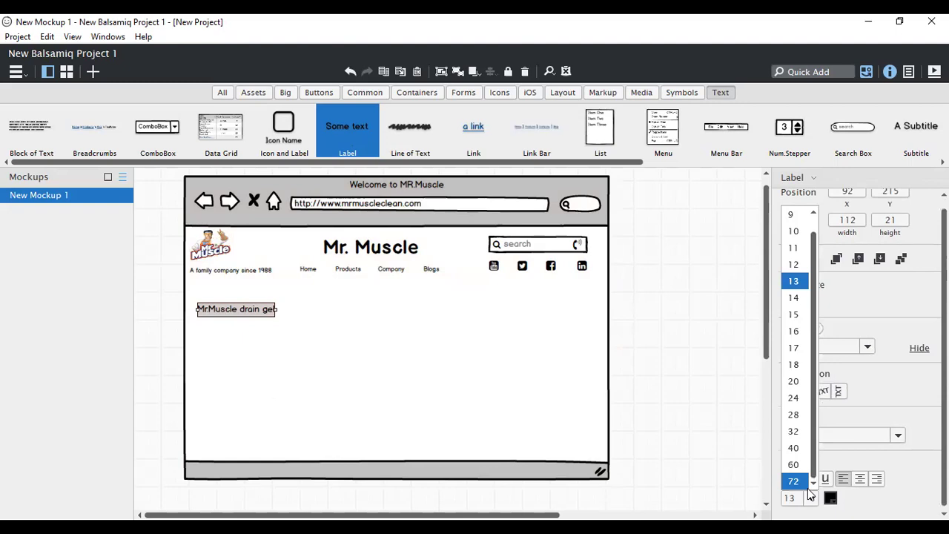
click(793, 264)
click(240, 360)
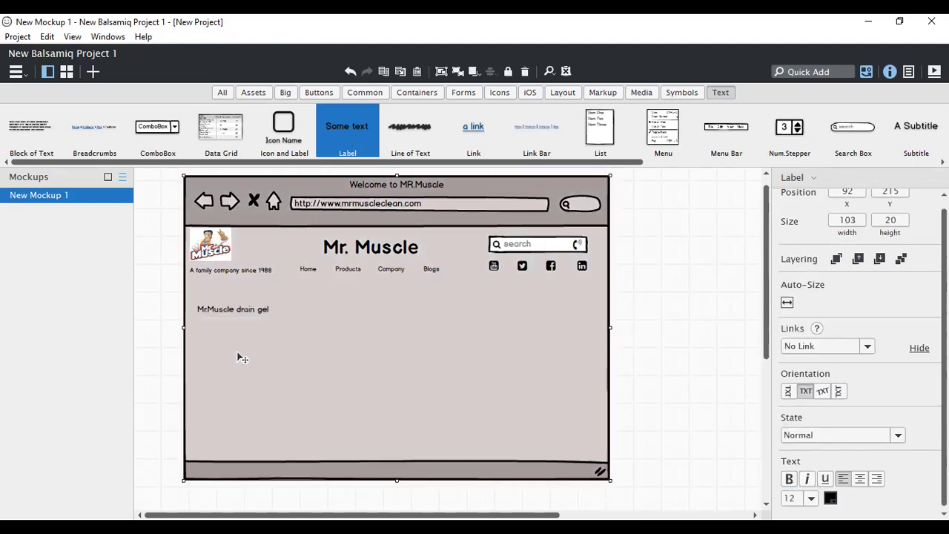
Step: Add an image placeholder about 310 × 27 below the drain gel label, at about X 81, Y 241
click(259, 310)
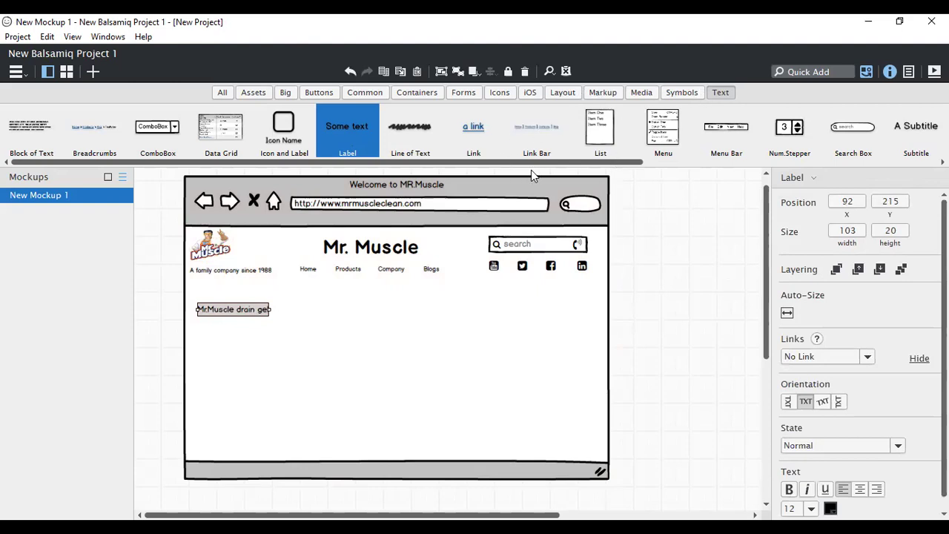
drag(547, 166, 681, 168)
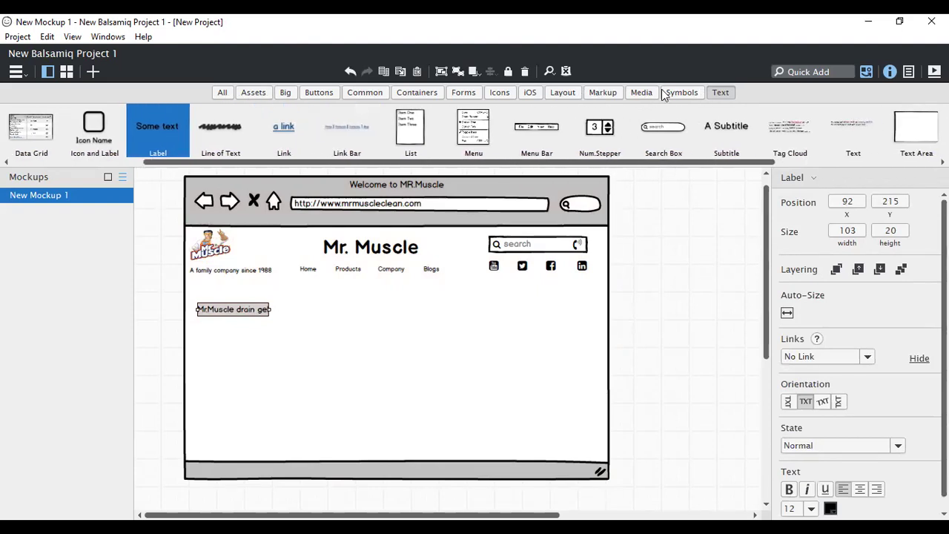
click(795, 71)
text(image)
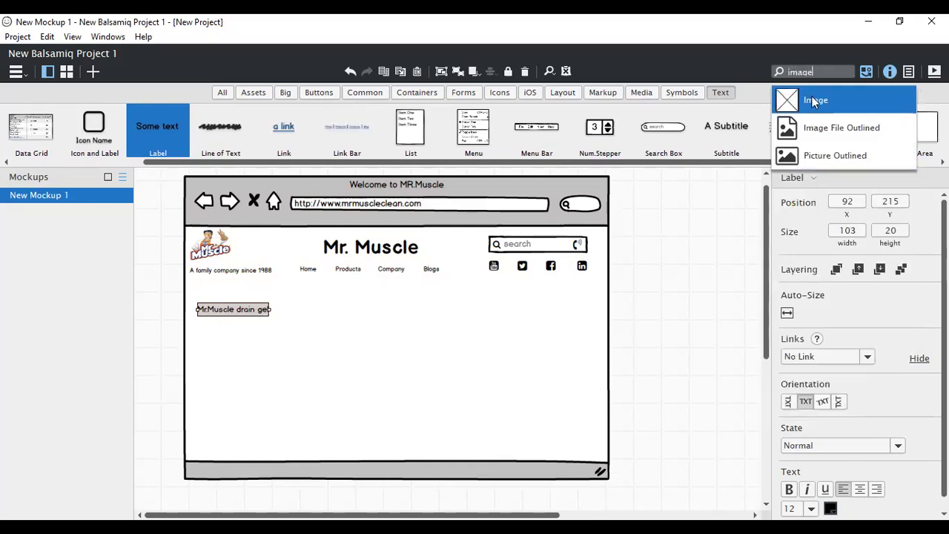
click(812, 96)
click(216, 348)
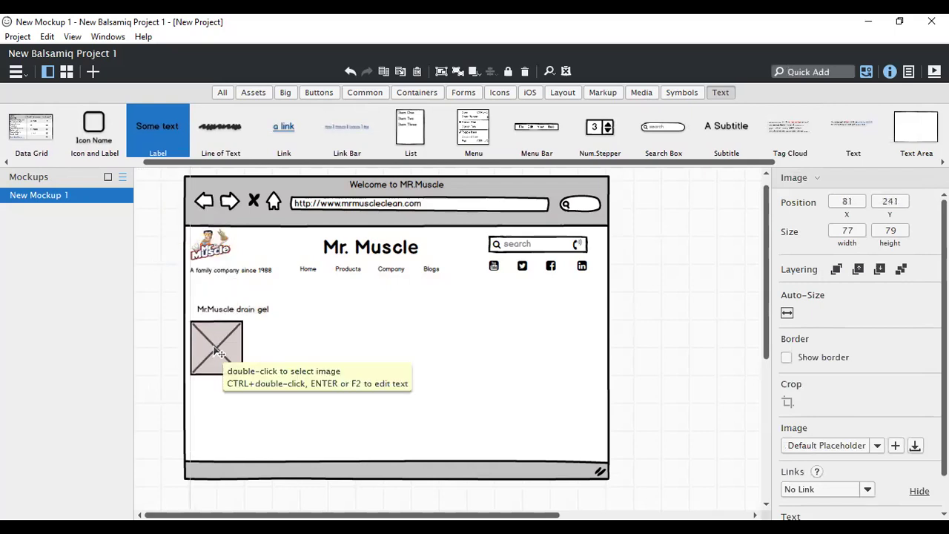
drag(246, 344, 405, 344)
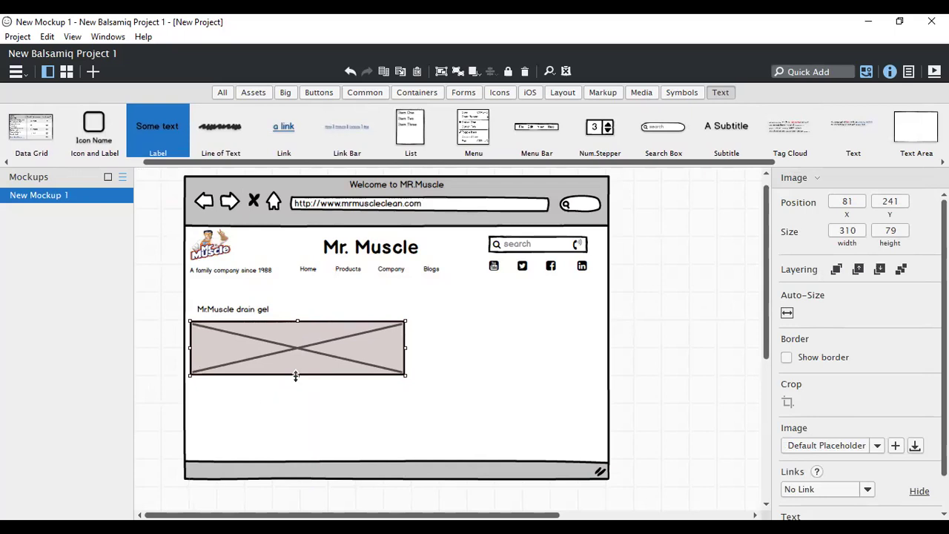
drag(296, 376, 291, 346)
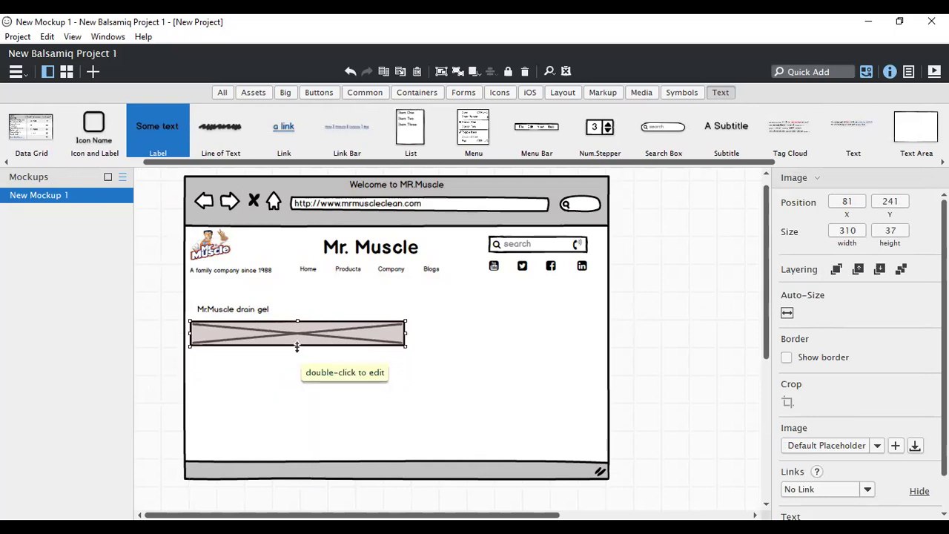
drag(297, 346, 297, 339)
click(306, 357)
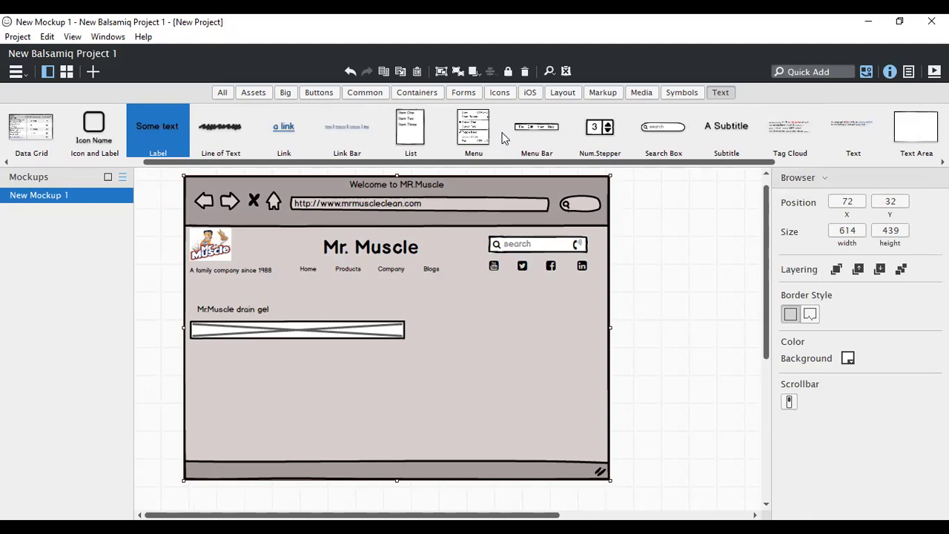
Step: Add a "Mr Muscle Platinum kitchen" label below the image placeholder at about X 90, Y 290, with font size 12
click(719, 93)
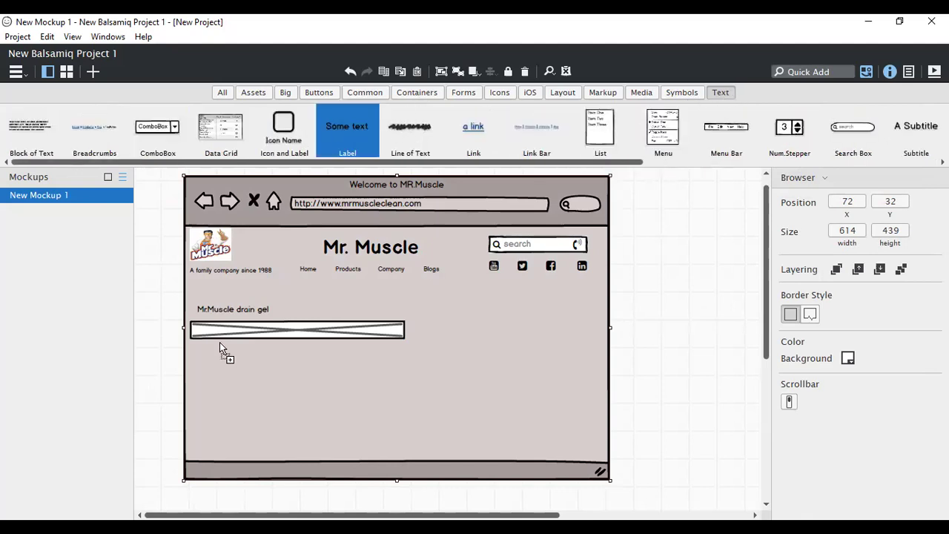
drag(196, 360, 239, 367)
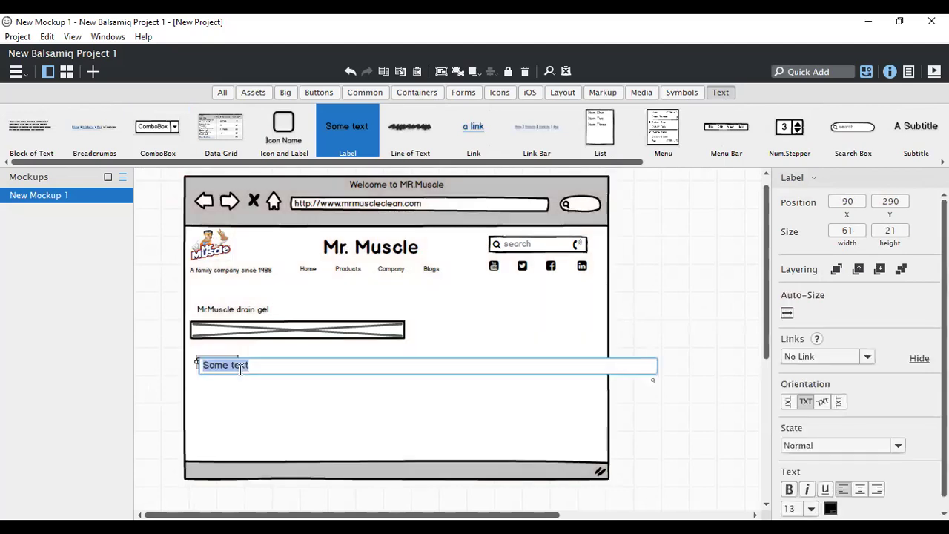
text(Mr Muscle Platinum)
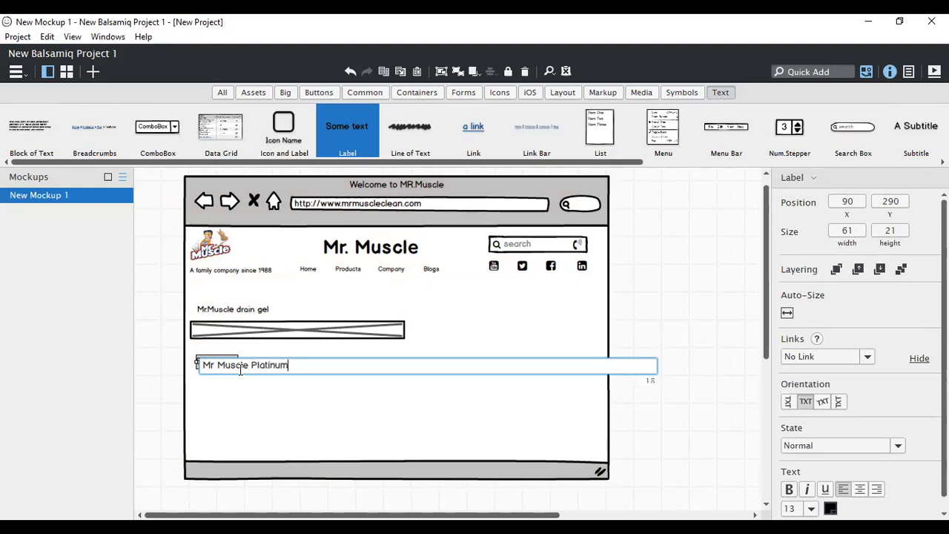
text( kitchen)
key(Return)
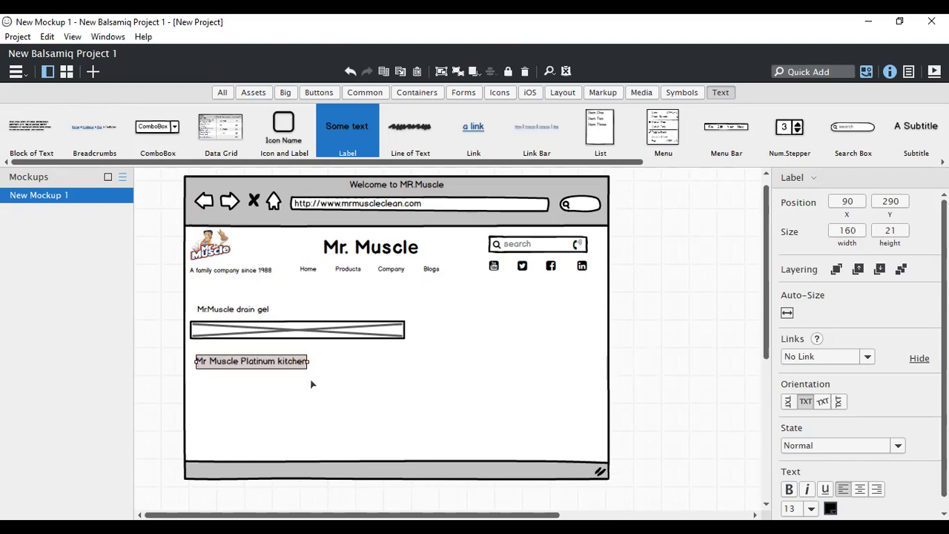
click(811, 509)
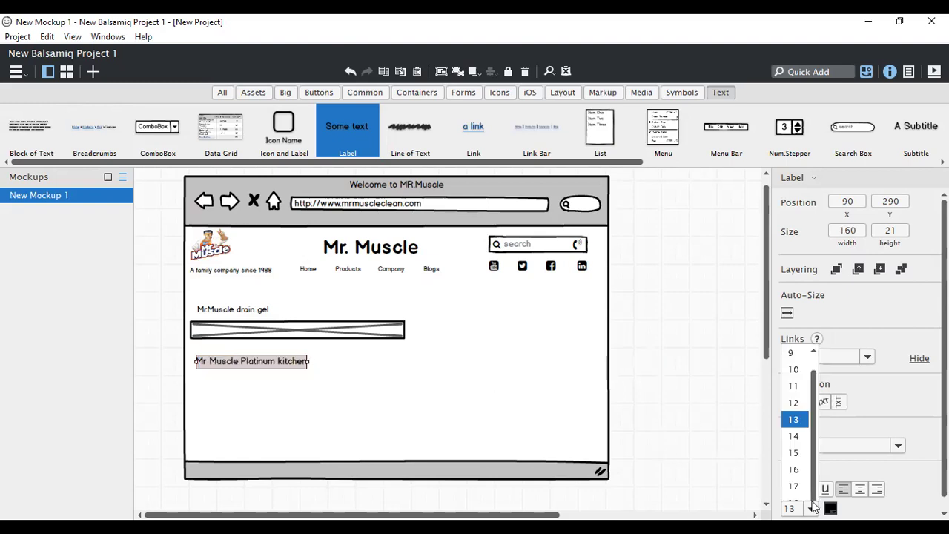
click(796, 280)
click(335, 430)
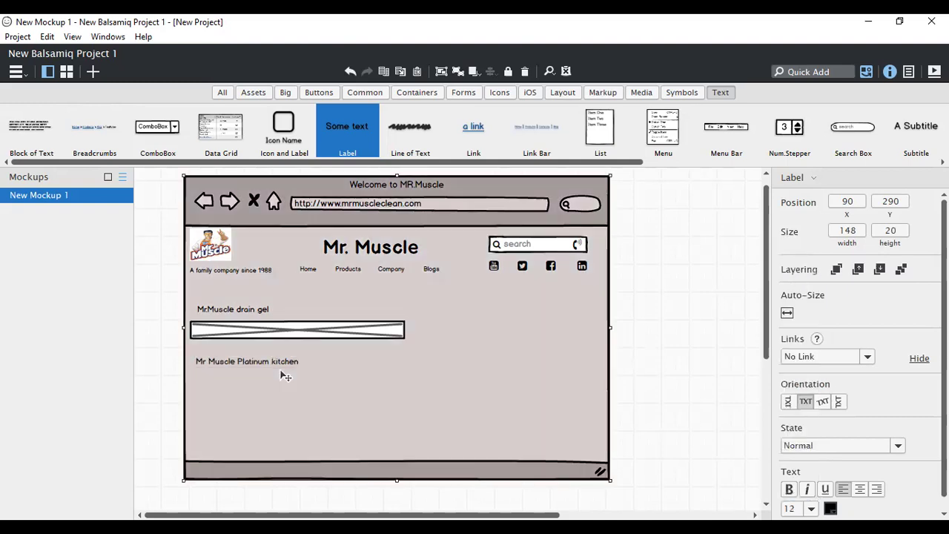
Step: Duplicate the image placeholder and place the copy below the Platinum kitchen label at about X 81, Y 317
click(281, 330)
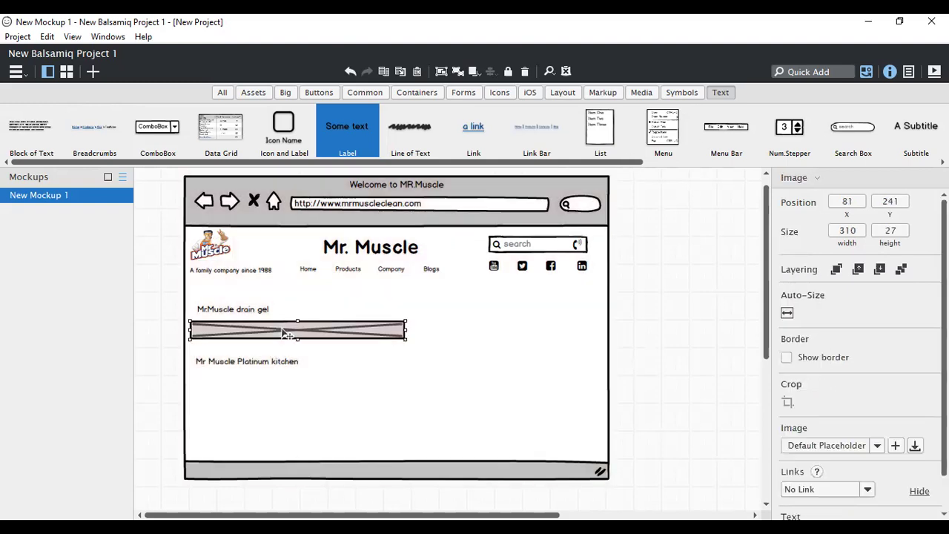
click(279, 395)
click(289, 335)
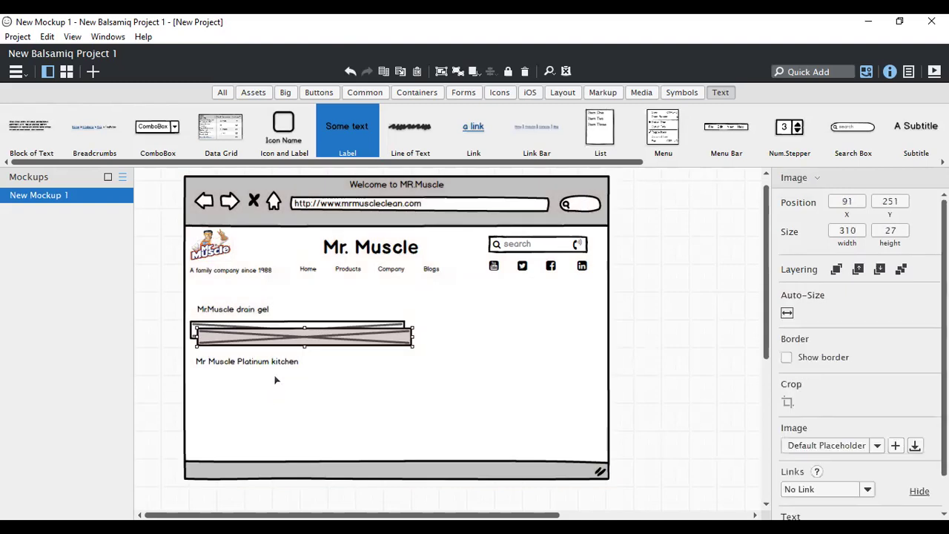
drag(289, 335, 285, 387)
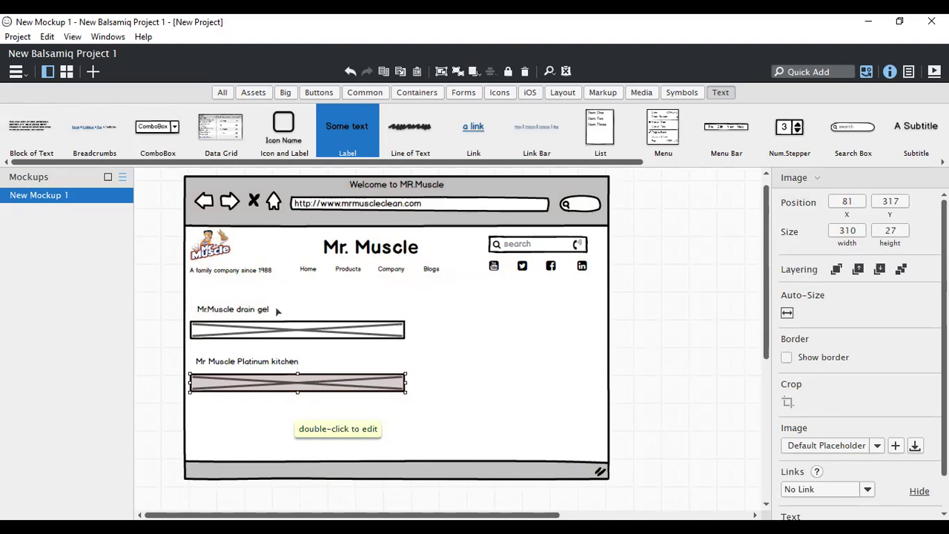
Step: Add a "Mr. Muscle platinum bathroom" label below the second placeholder at about X 91, Y 359, with font size 12
drag(359, 128, 197, 408)
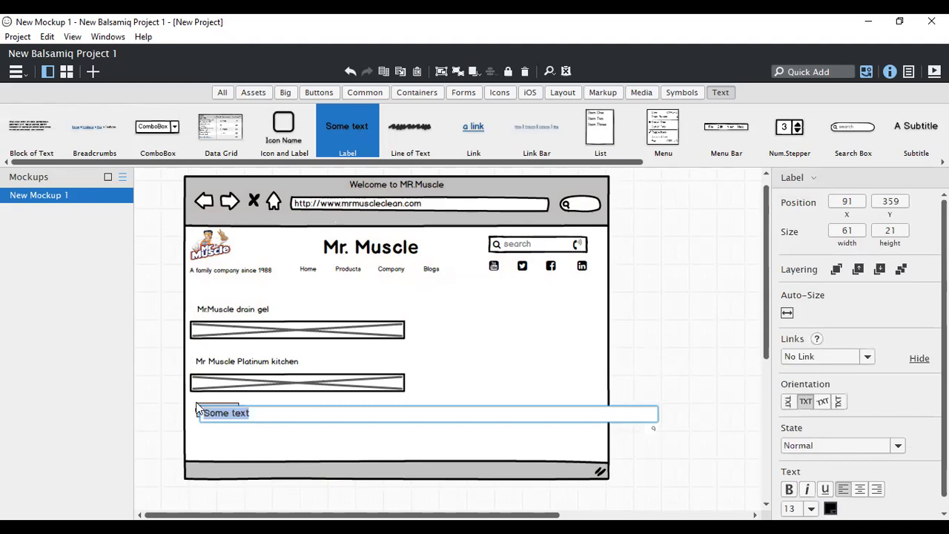
text(M)
text(r. Muscle)
text( plo)
text(num bo)
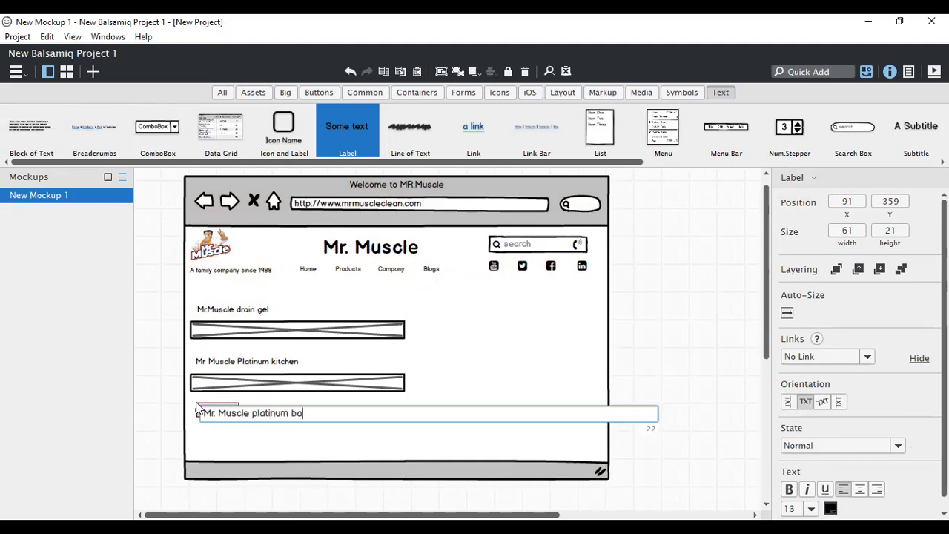
text(throom)
click(812, 509)
click(788, 274)
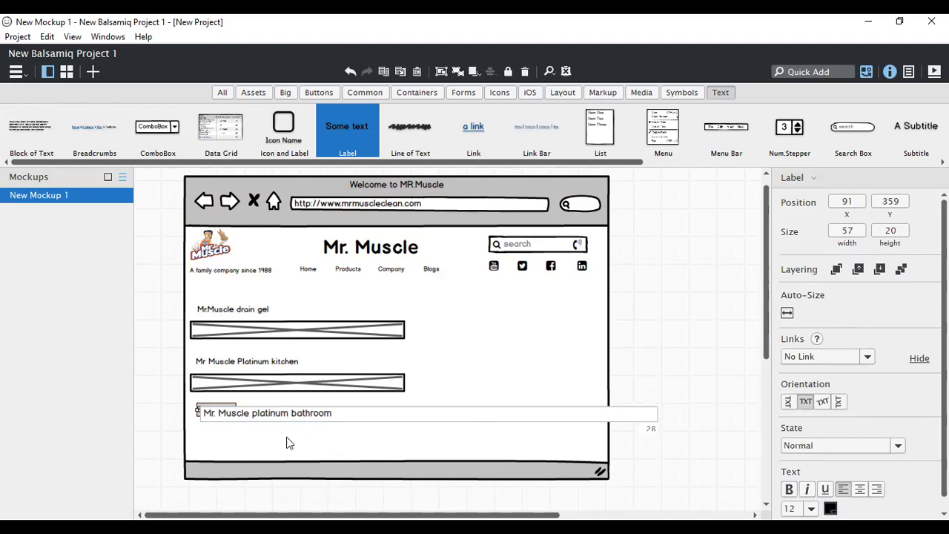
key(Return)
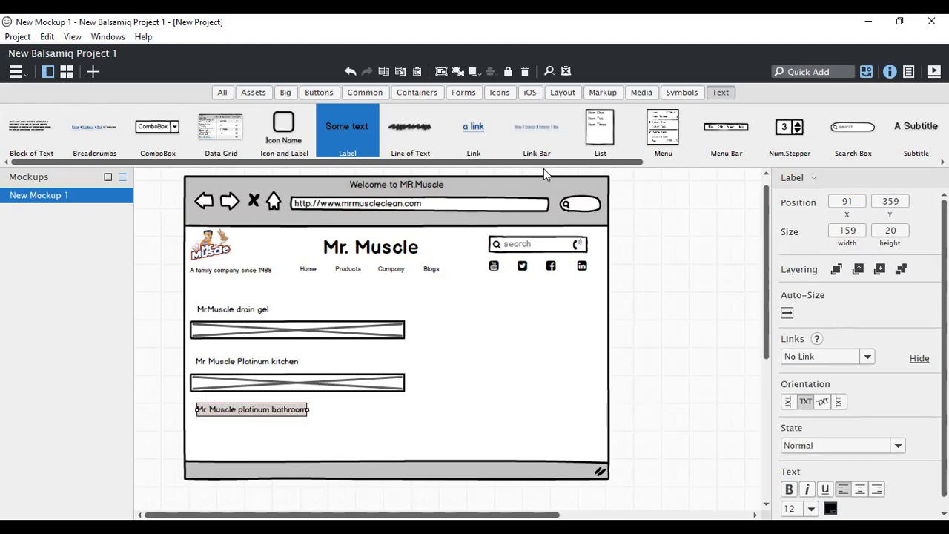
Step: Duplicate the kitchen image placeholder and place the copy below the platinum bathroom label at about X 81, Y 379
click(271, 388)
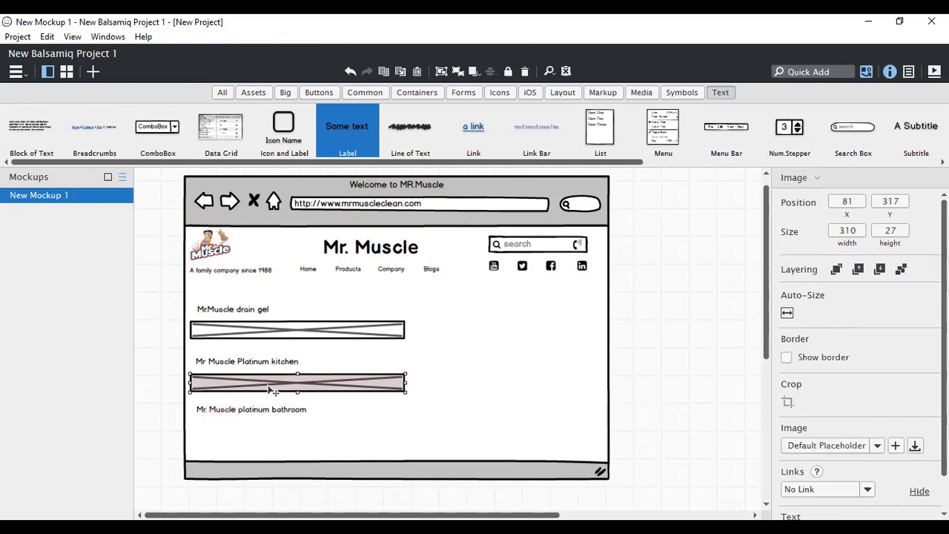
key(ctrl+d)
drag(268, 386, 265, 425)
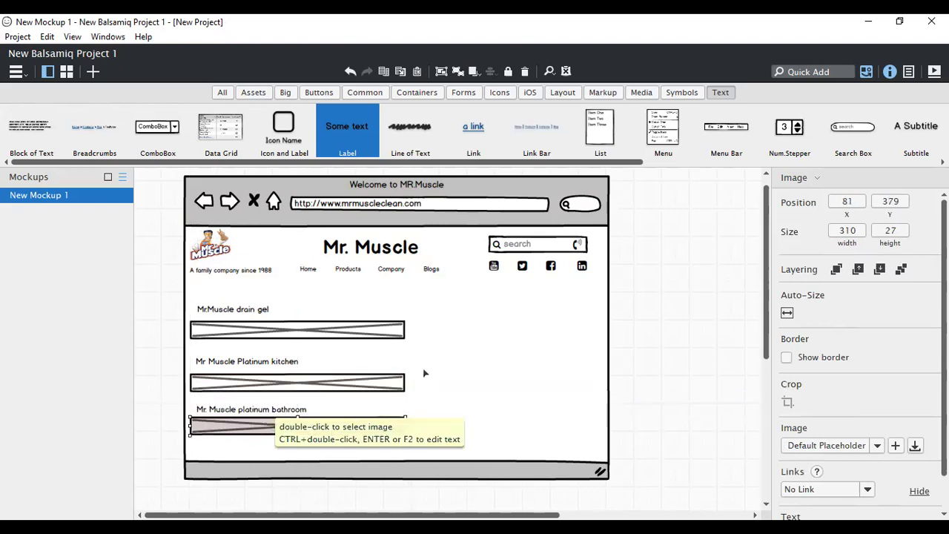
click(461, 364)
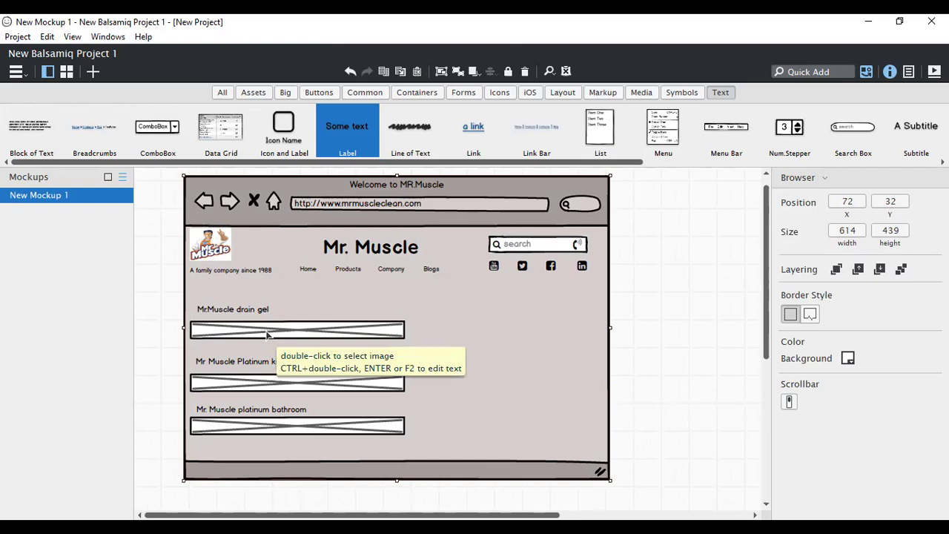
Step: Add a Star icon at size XS beside the drain gel label, at about X 224, Y 217
click(845, 74)
text(star)
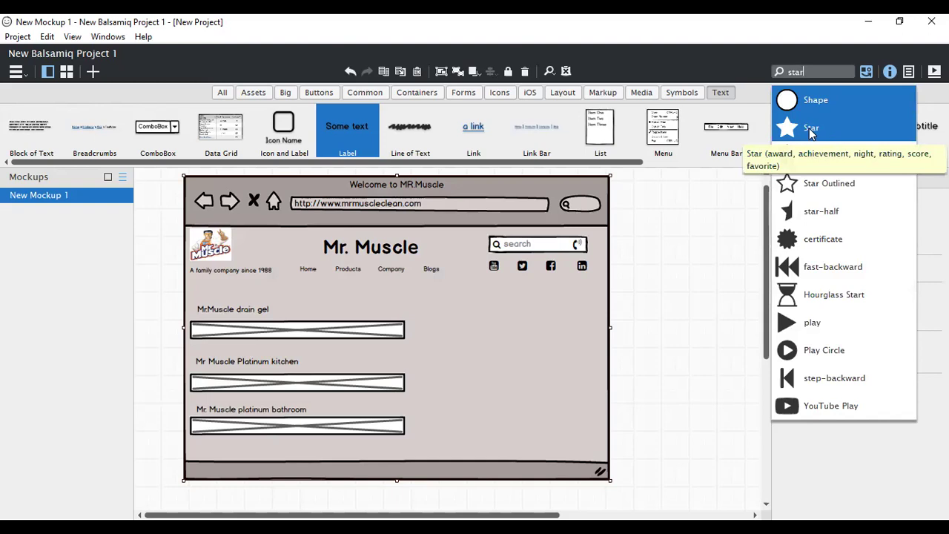
click(812, 132)
drag(190, 220, 295, 290)
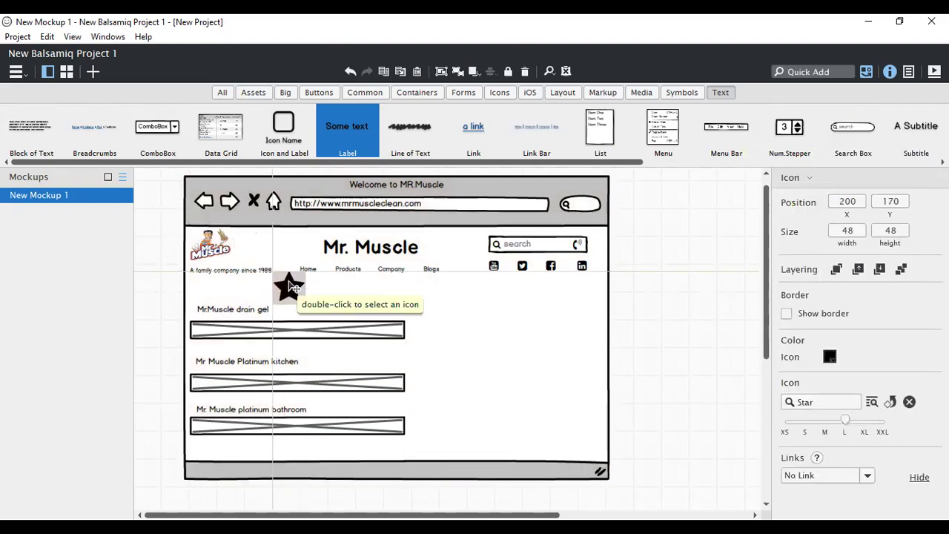
click(787, 420)
drag(283, 281, 295, 311)
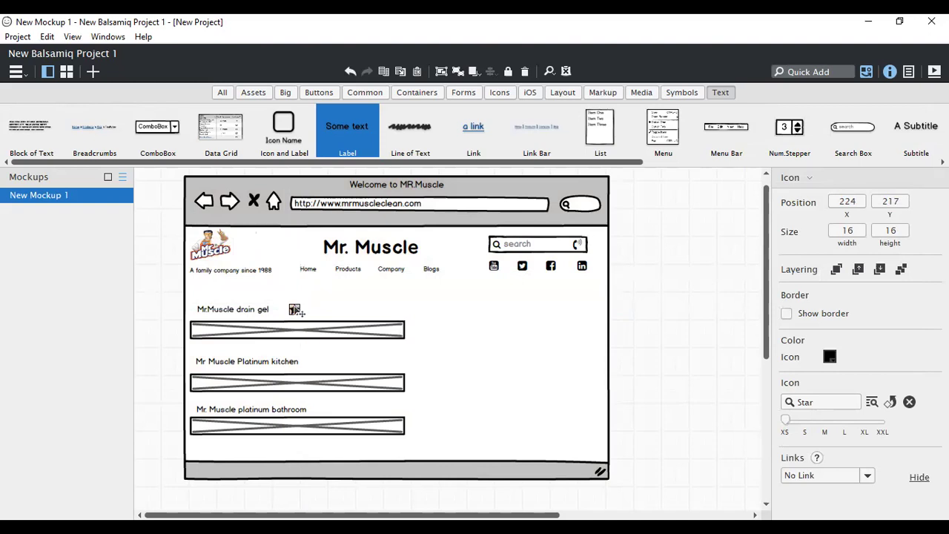
Step: Duplicate the star beside the drain gel label and place the copy next to it at about X 250, Y 217
key(ctrl+d)
drag(307, 323, 314, 317)
click(368, 317)
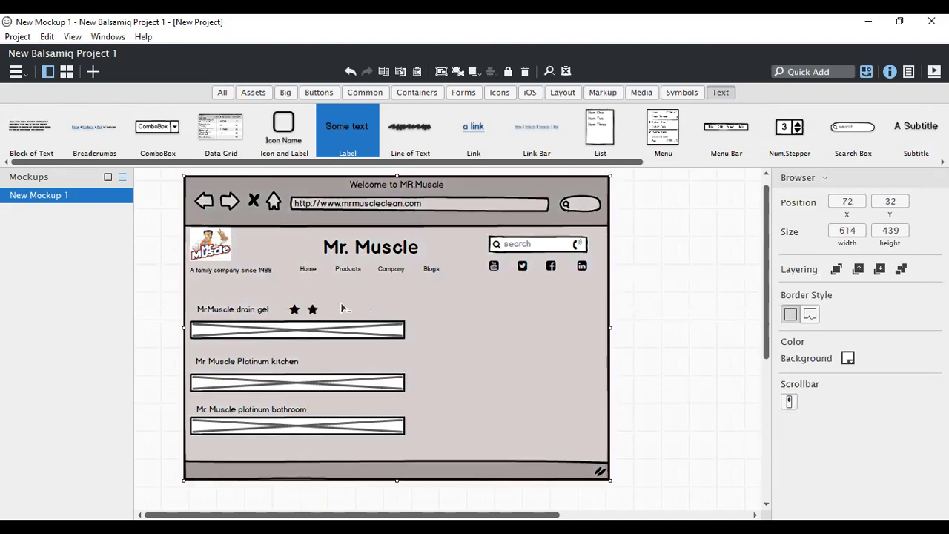
key(ctrl+d)
key(ctrl+z)
Step: Duplicate the star twice more to extend the drain gel rating row to four stars
click(313, 309)
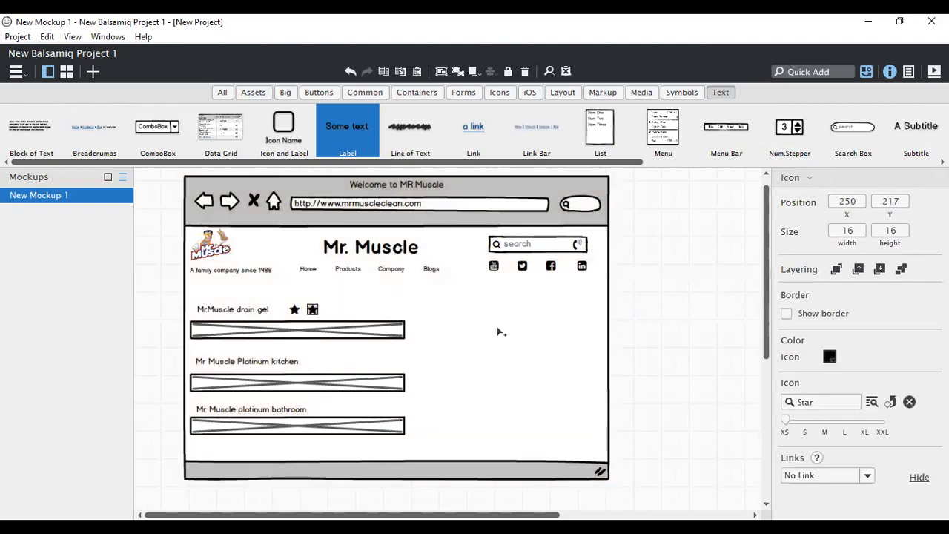
key(ctrl+d)
drag(321, 324, 330, 317)
click(454, 329)
click(327, 311)
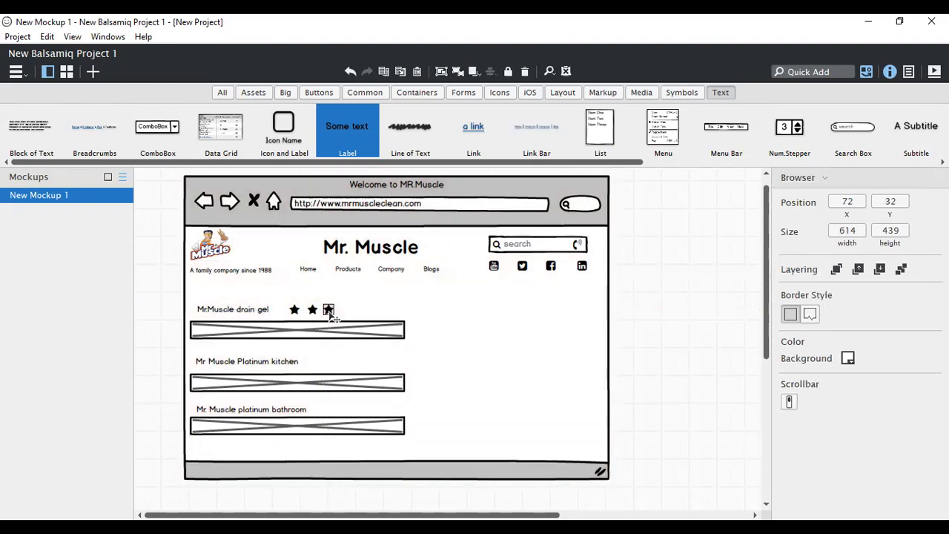
drag(328, 312, 350, 310)
click(416, 327)
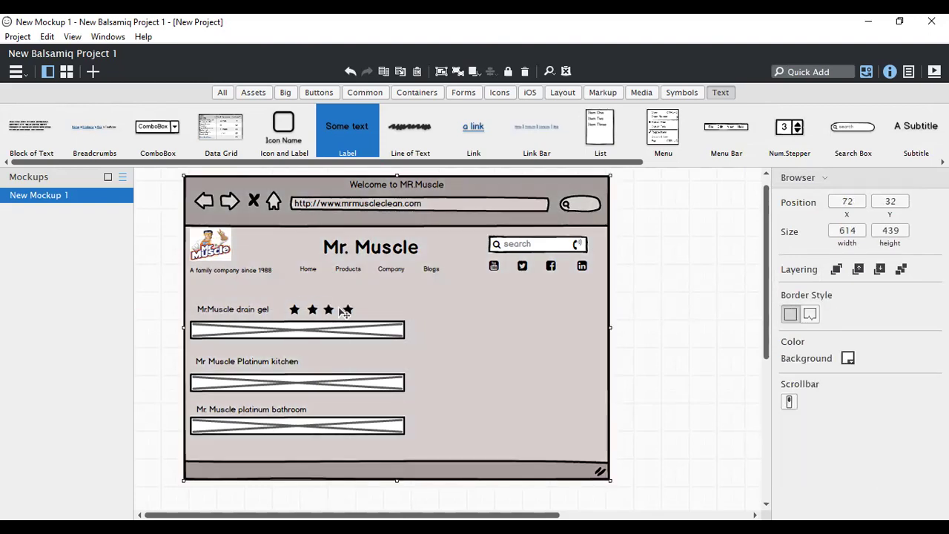
Step: Add a fifth star to the drain gel rating and space the stars evenly above the first placeholder
click(348, 311)
key(ctrl+d)
drag(360, 325, 324, 314)
click(473, 332)
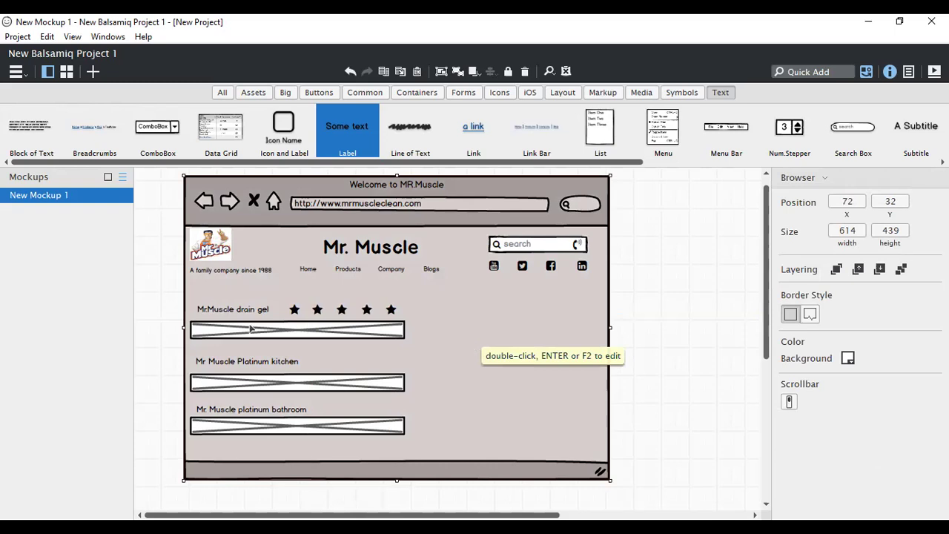
Step: Move the first drain gel star beside the Platinum kitchen label at about X 257, Y 292
click(295, 311)
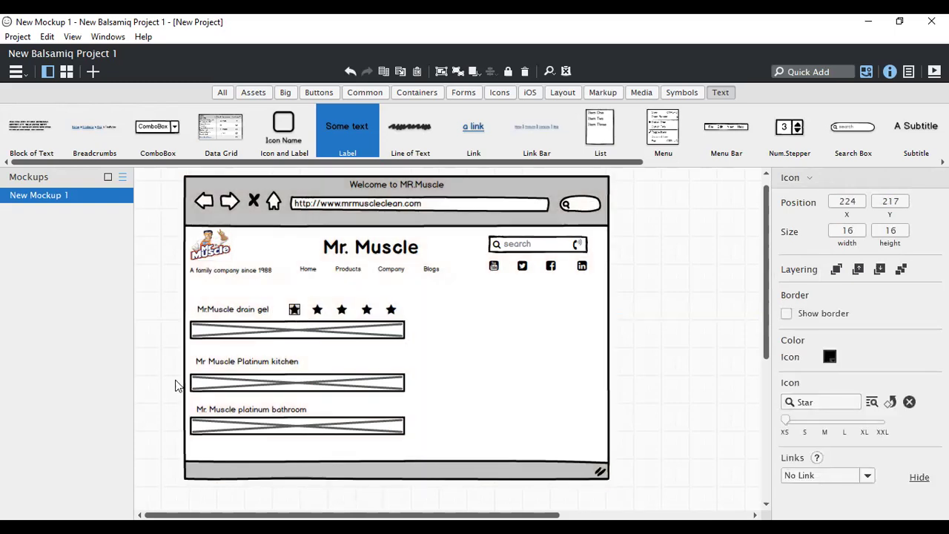
drag(294, 313, 316, 368)
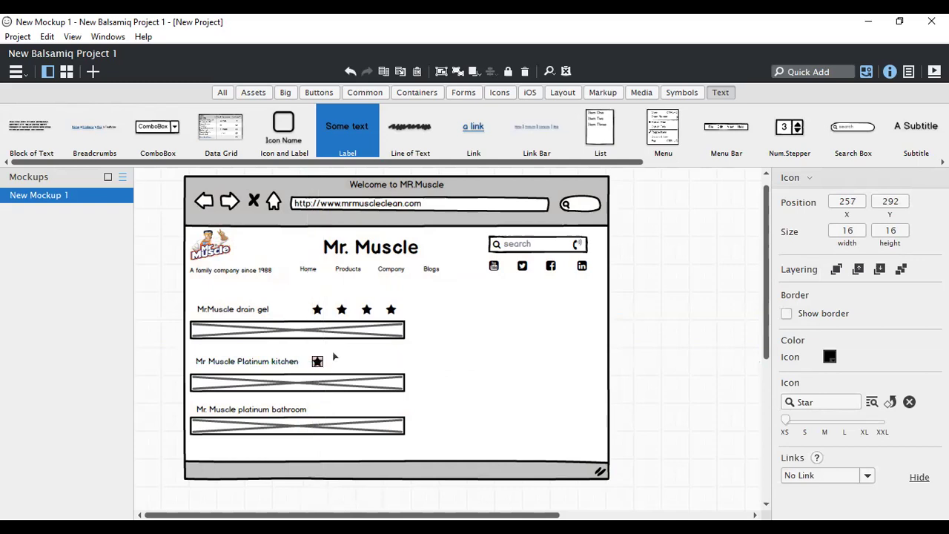
click(348, 363)
Step: Duplicate the Platinum kitchen star twice, lining the copies up under the drain gel stars from about X 291, Y 292
click(318, 362)
key(ctrl+d)
drag(325, 369, 341, 363)
click(340, 371)
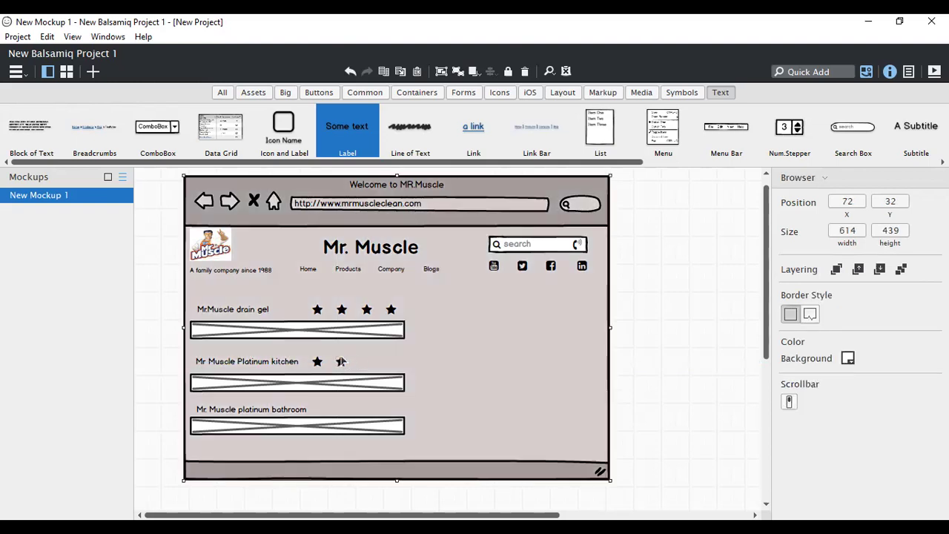
click(342, 363)
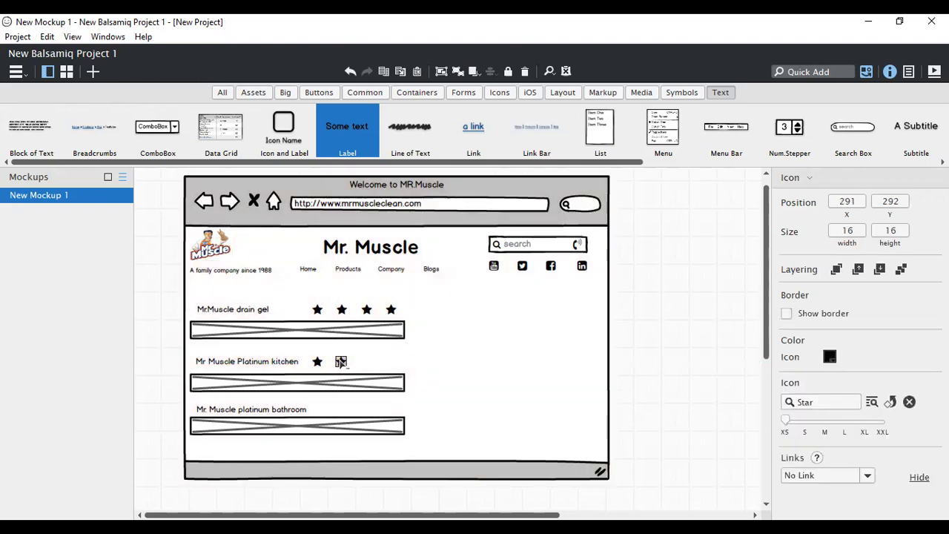
key(ctrl+d)
drag(348, 377, 366, 371)
click(444, 356)
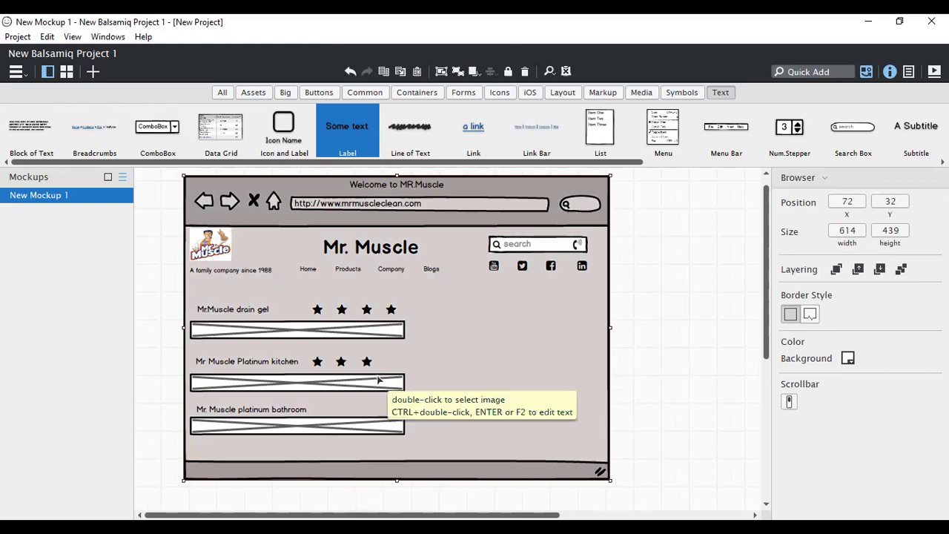
Step: Add a star-half icon at size XS as the fourth rating symbol in the Platinum kitchen row
click(821, 71)
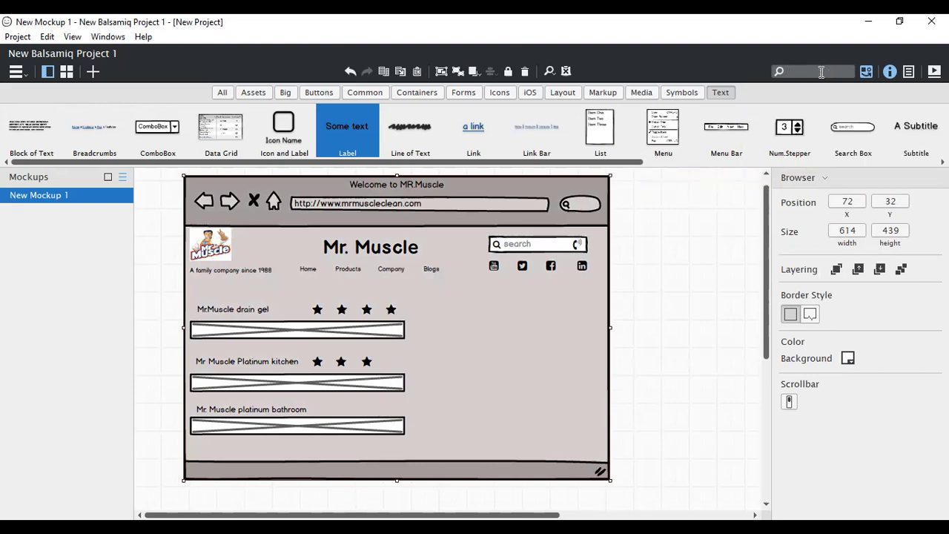
text(star)
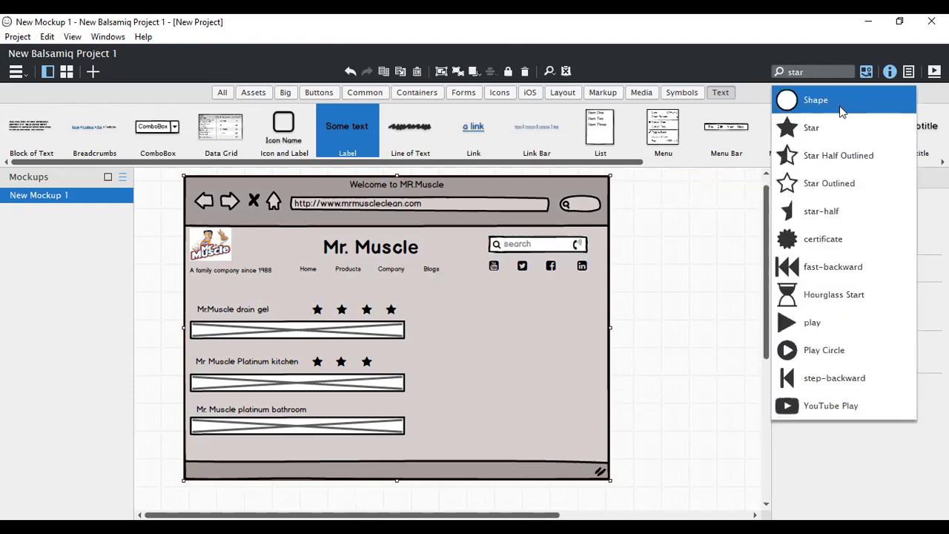
click(829, 212)
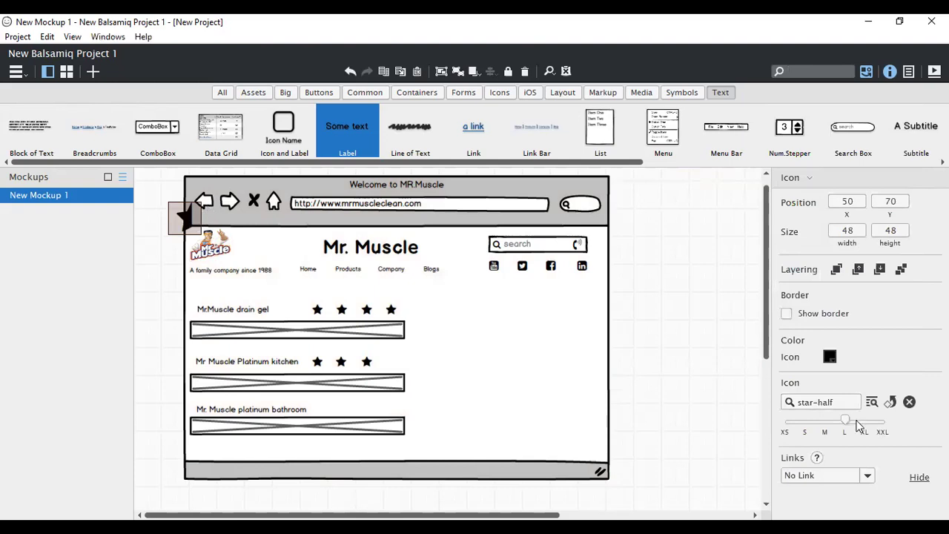
click(787, 425)
drag(173, 209, 397, 363)
click(471, 364)
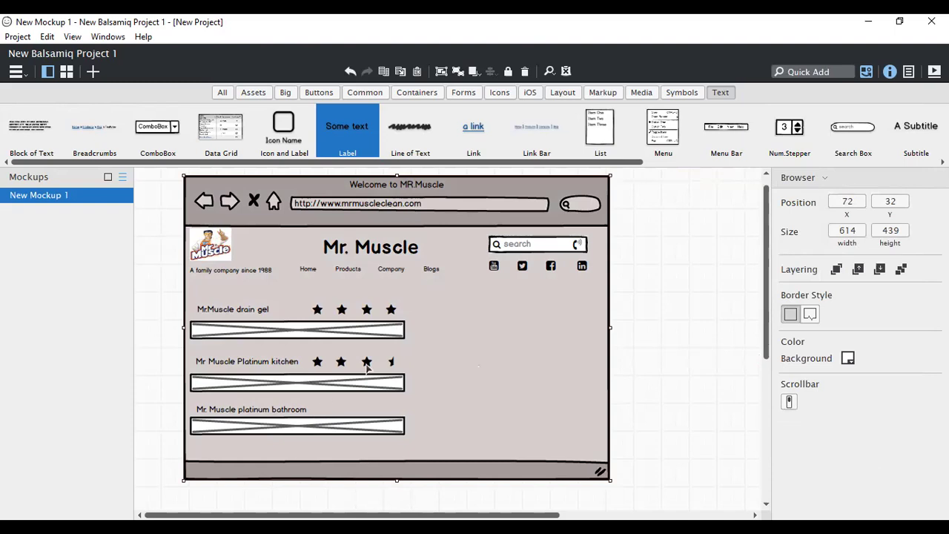
Step: Duplicate a kitchen star into a row of four beside the platinum bathroom label, from about X 257, Y 359 to X 363, Y 361
click(327, 362)
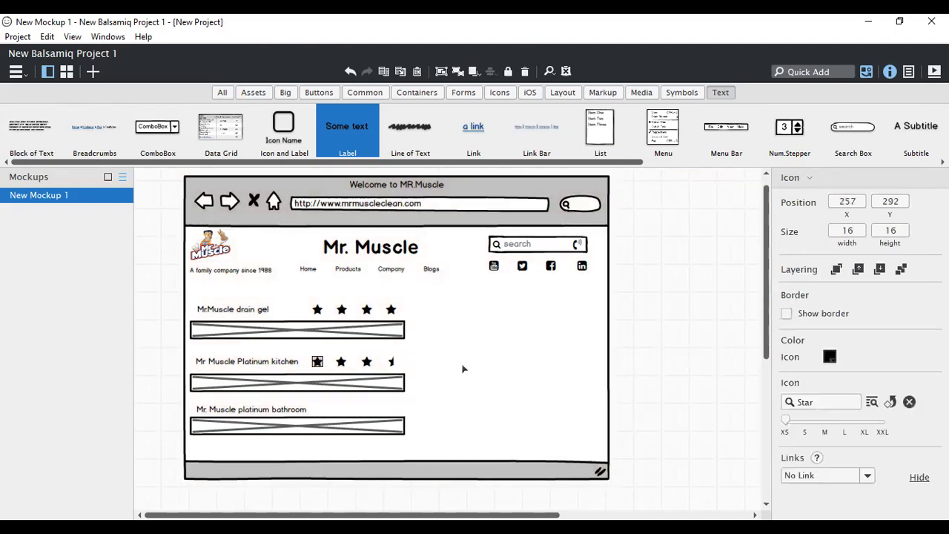
drag(321, 362, 321, 408)
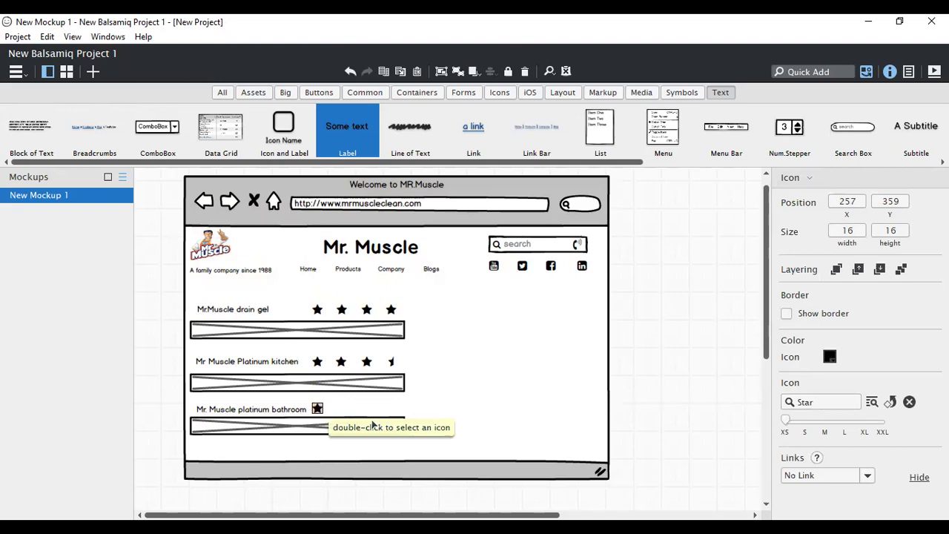
drag(322, 412, 367, 413)
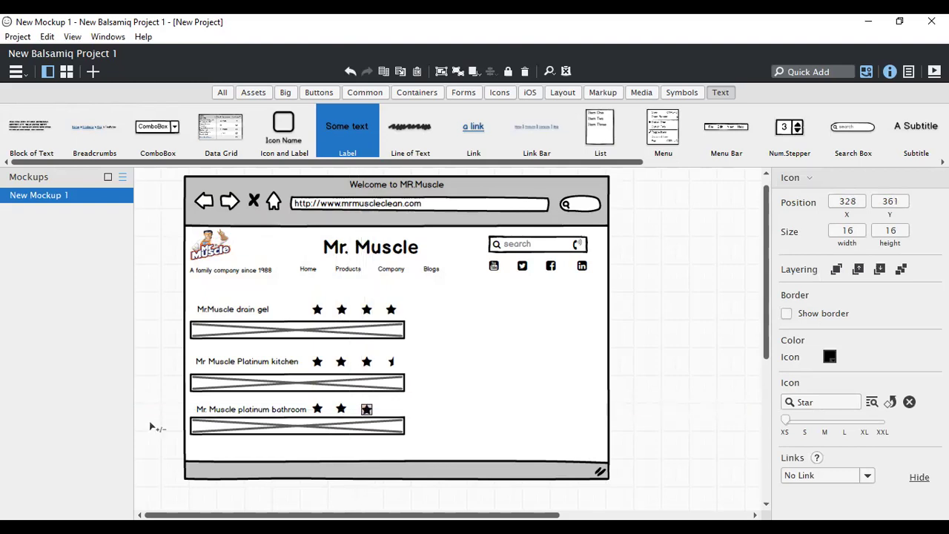
key(ctrl+d)
drag(374, 419, 393, 411)
click(454, 393)
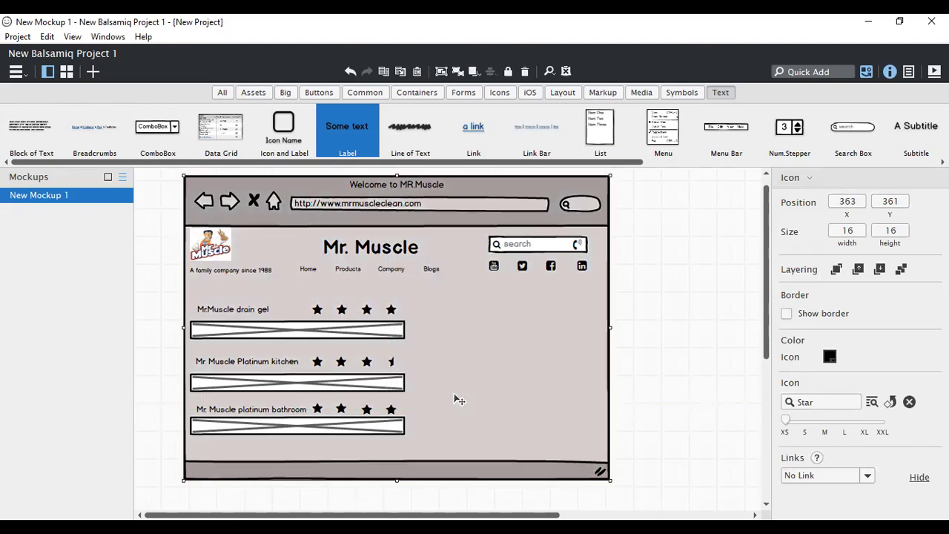
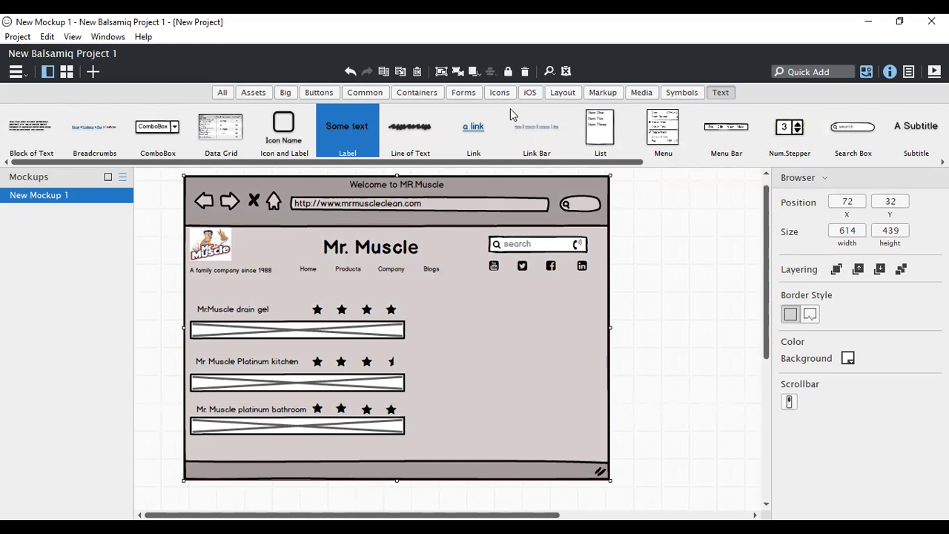
click(837, 71)
text(image)
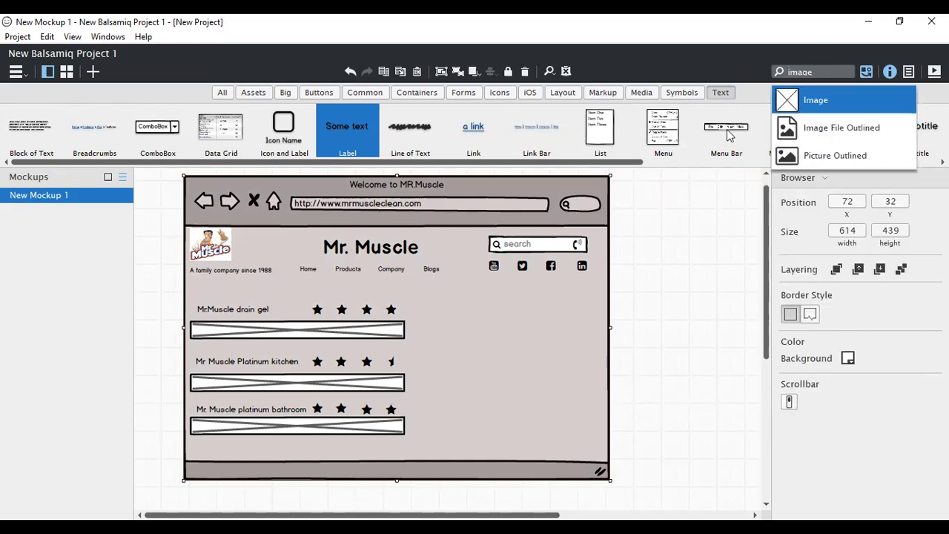
key(Return)
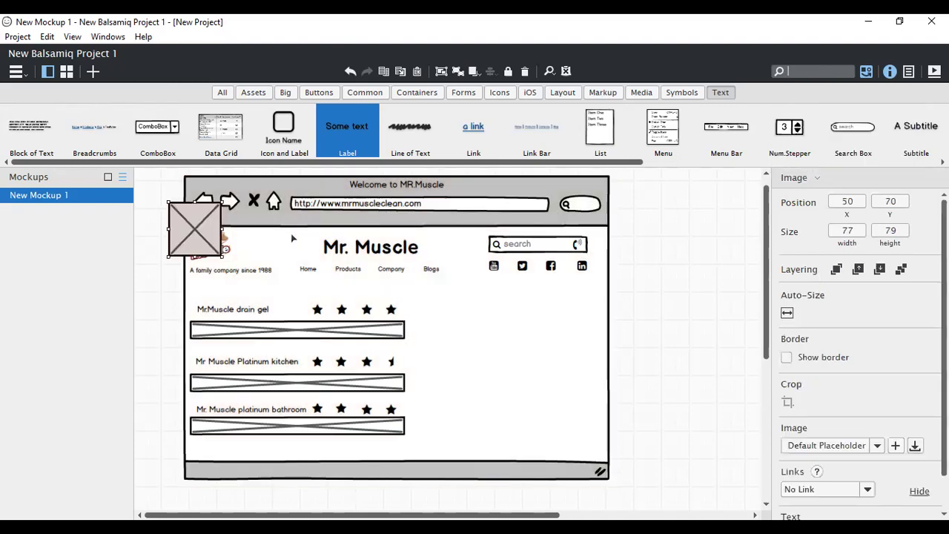
drag(214, 232, 502, 332)
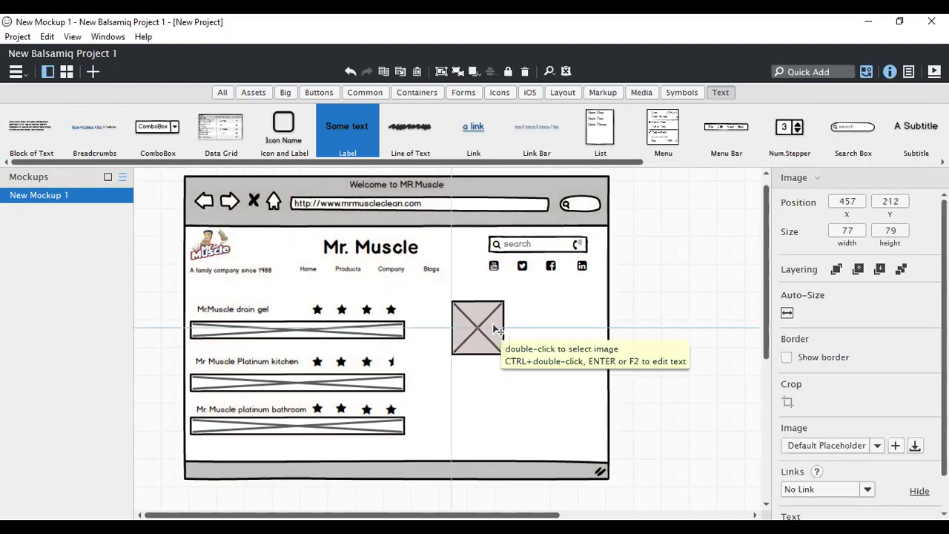
scroll(823, 361, down, 2)
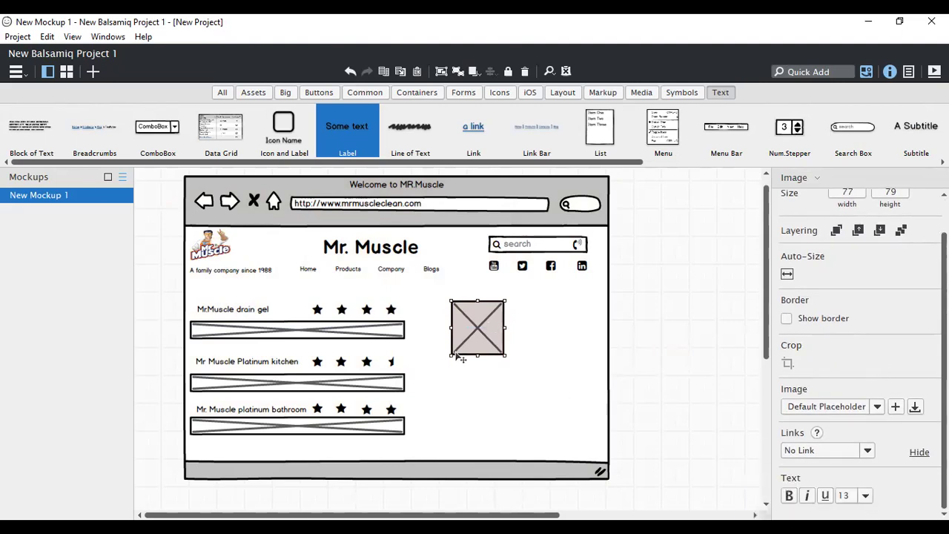
key(ctrl+minus)
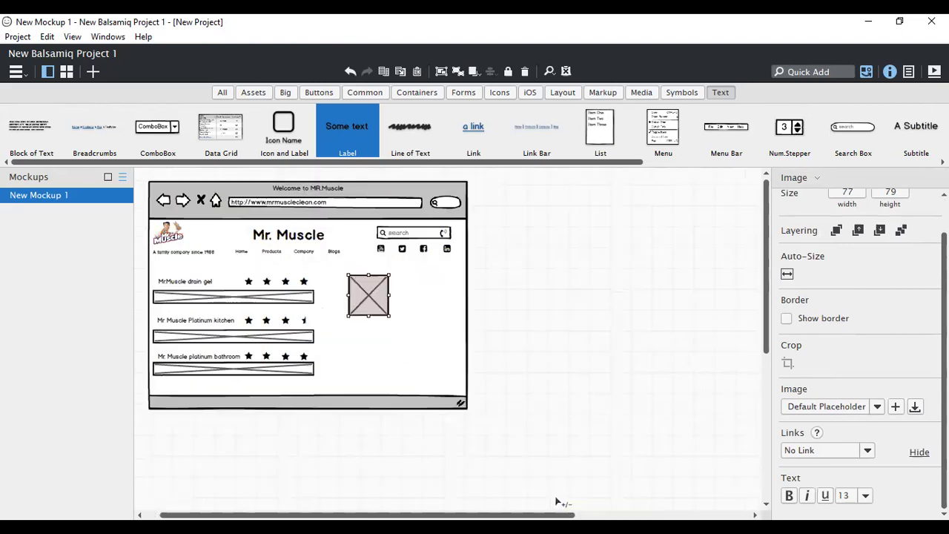
key(ctrl+z)
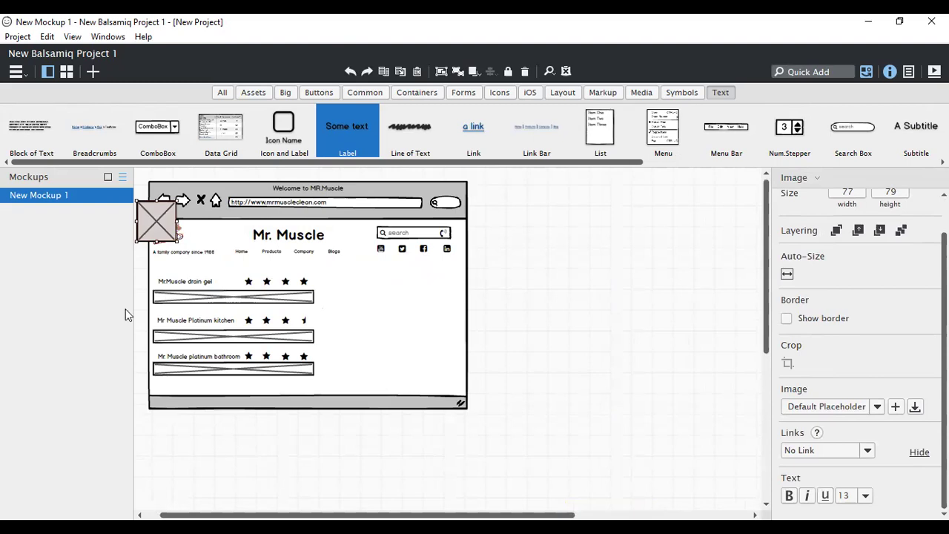
key(Delete)
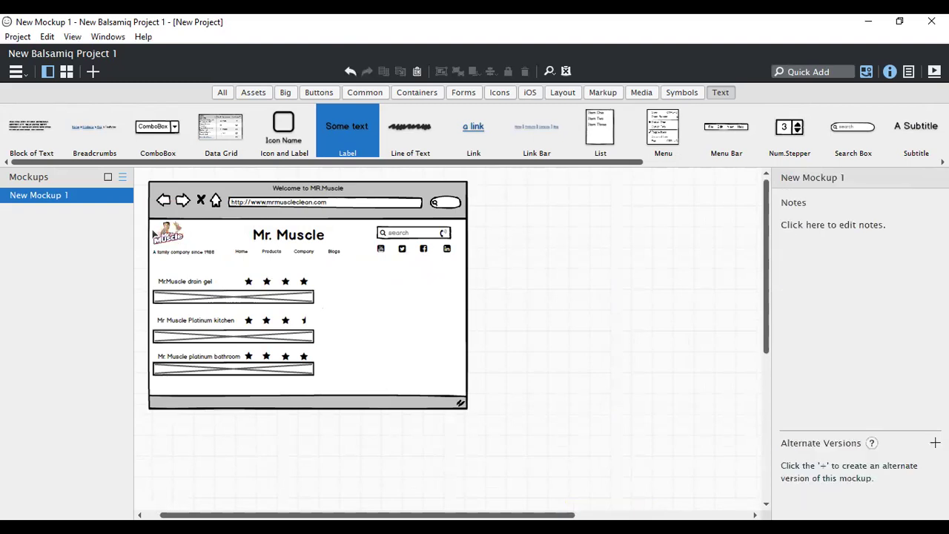
Step: Add an Image placeholder beside the drain gel section at about X 450, Y 211, and resize it to about 61 by 57
key(ctrl+plus)
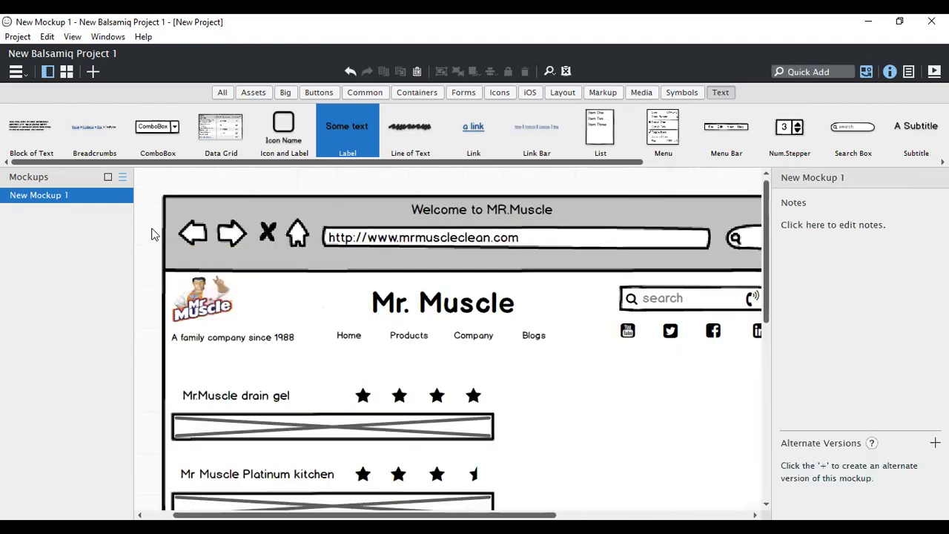
scroll(604, 339, down, 1)
click(844, 69)
text(image)
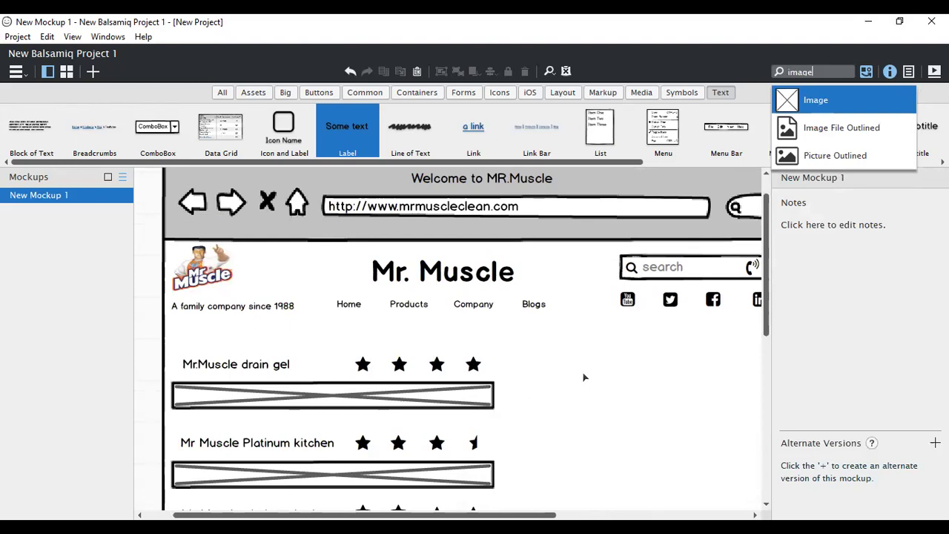
click(795, 100)
drag(207, 276, 579, 395)
scroll(574, 394, down, 2)
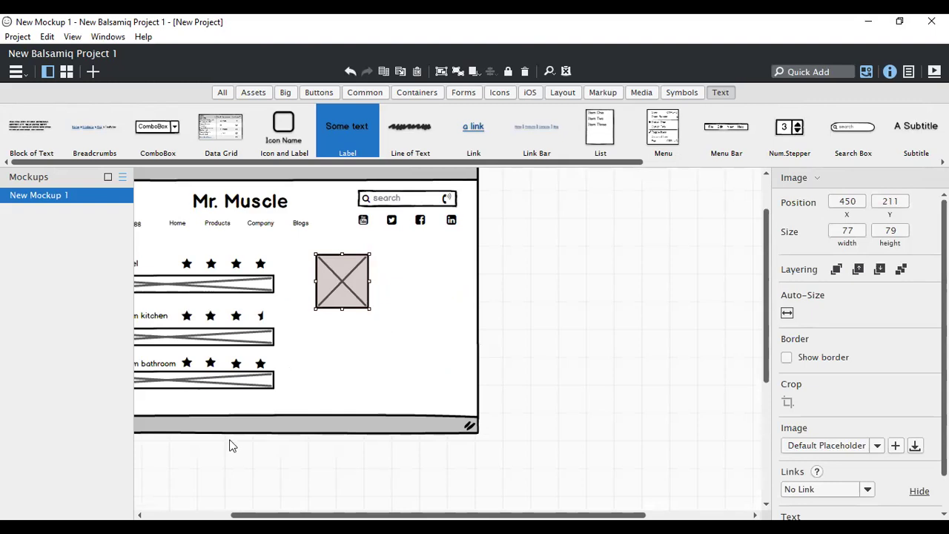
scroll(441, 460, left, 3)
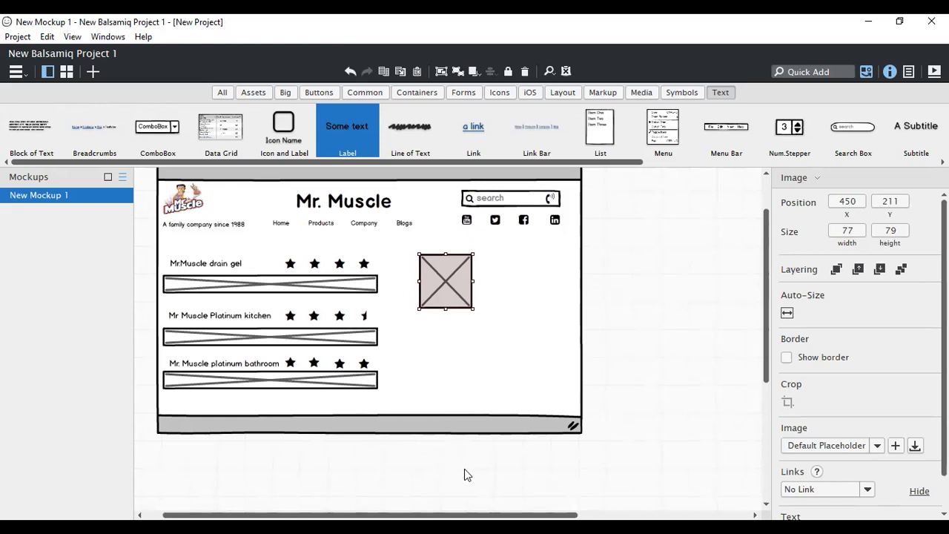
drag(474, 312, 462, 294)
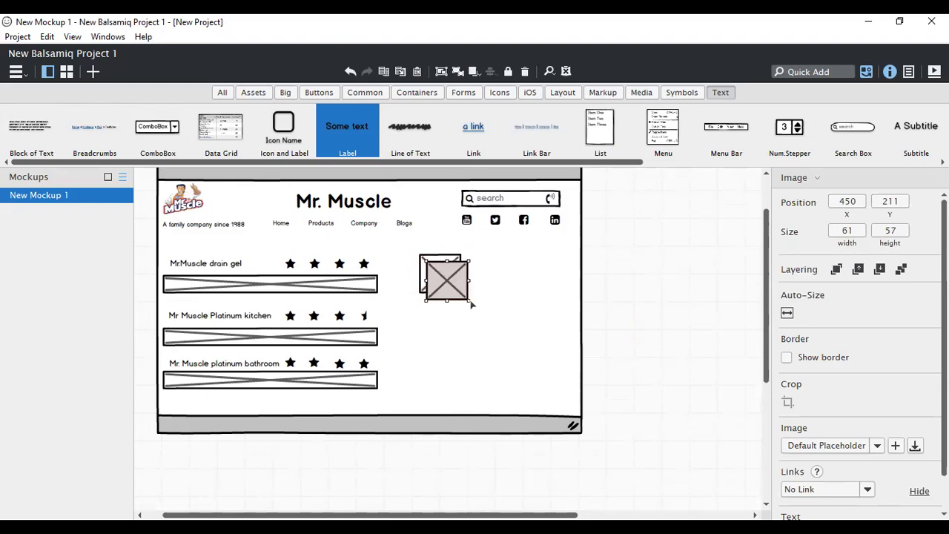
Step: Duplicate the small image placeholder into a grid of three columns and two rows, with the second row at about Y 272
drag(460, 285, 553, 281)
click(454, 279)
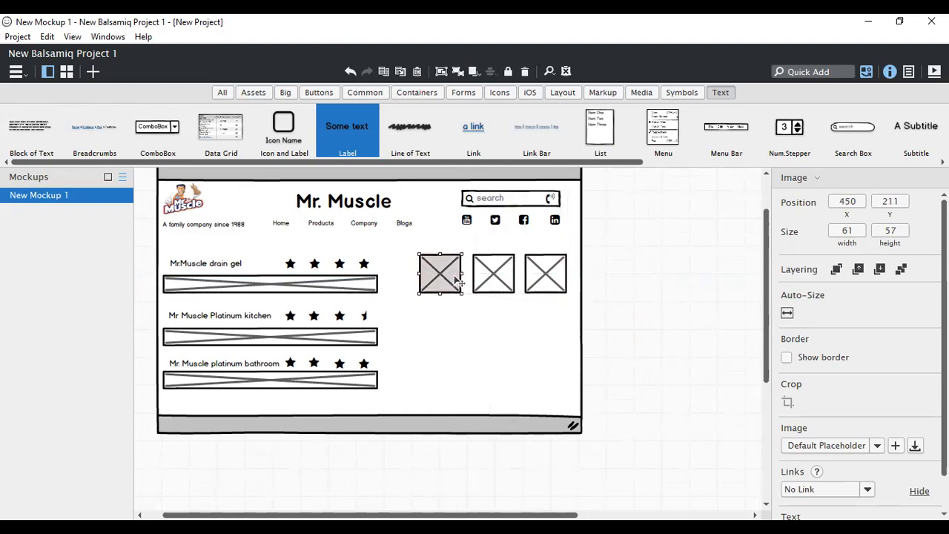
drag(454, 279, 507, 318)
key(ctrl+d)
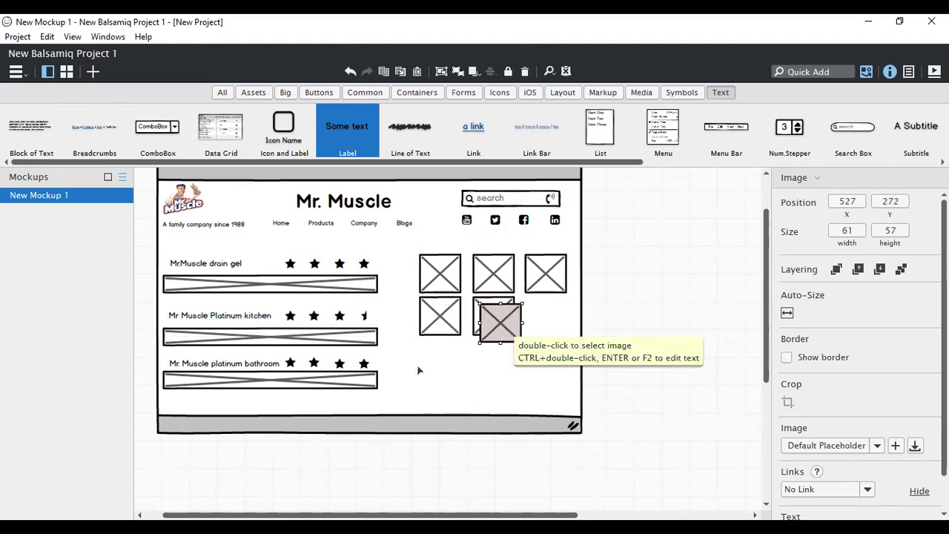
drag(489, 324, 538, 326)
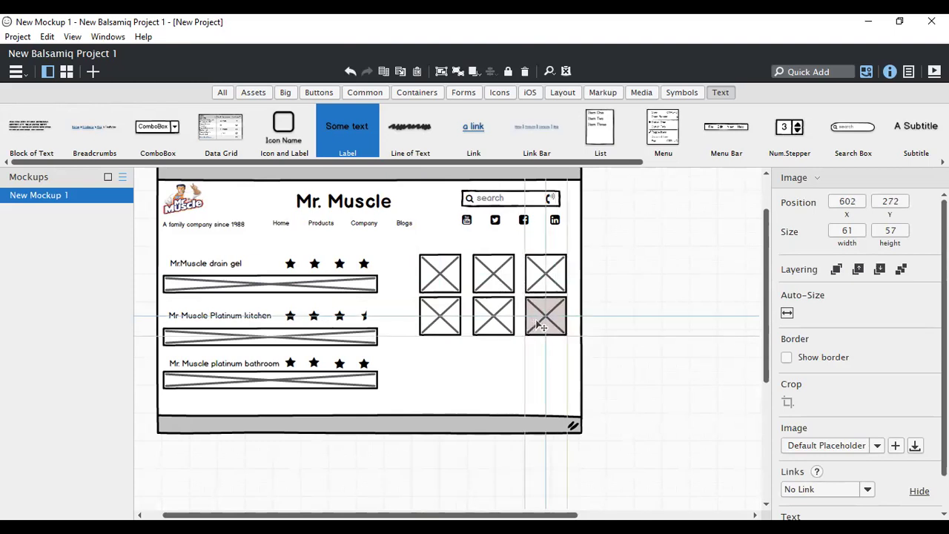
click(435, 322)
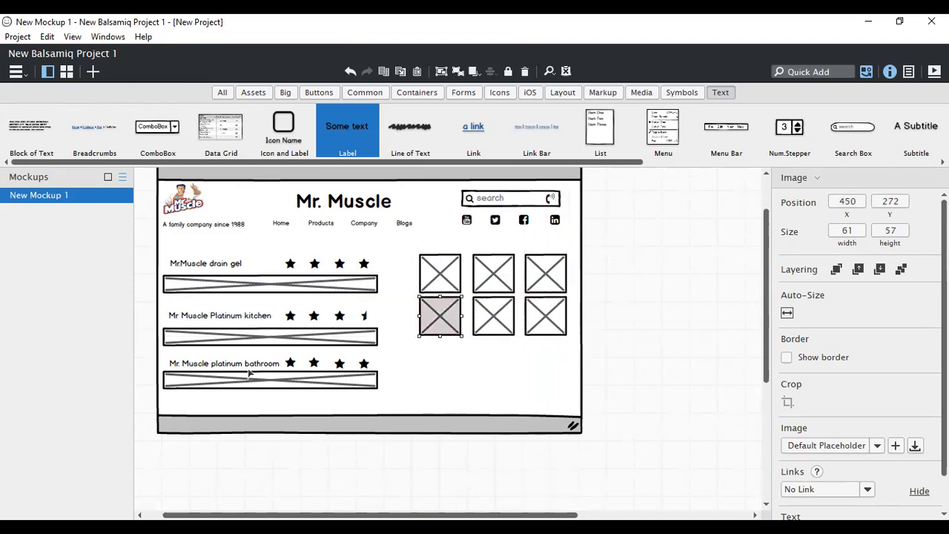
Step: Duplicate the image placeholder to start a third grid row, placing copies at about X 450, Y 338 and X 527, Y 341
key(ctrl+d)
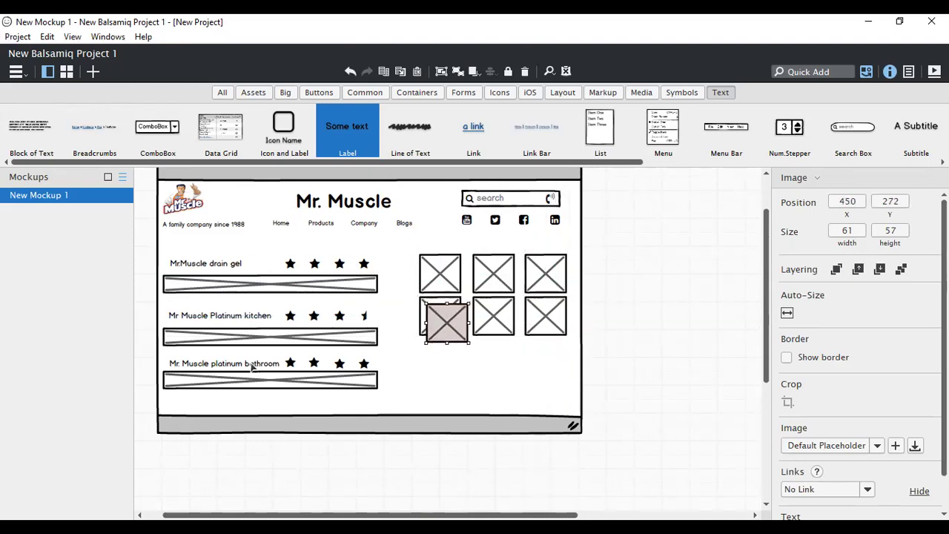
drag(446, 325, 439, 360)
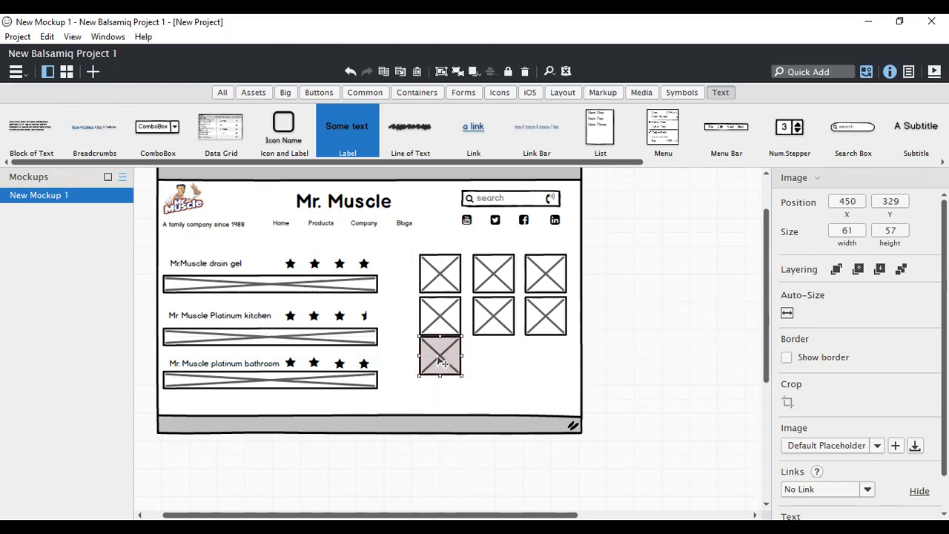
drag(438, 357, 447, 360)
click(483, 360)
click(440, 368)
drag(435, 362, 485, 374)
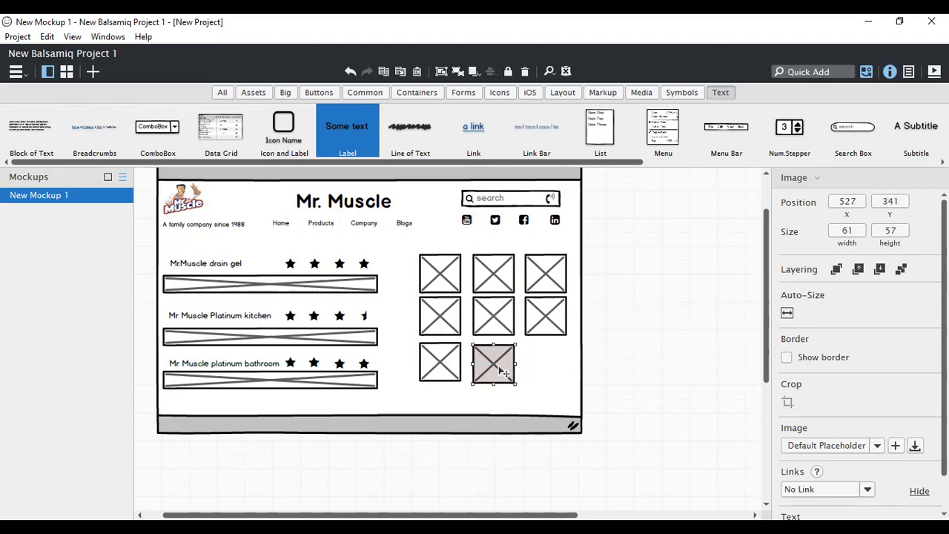
Step: Duplicate the third row's middle placeholder and align the copy under the third column at about X 602, Y 341
click(538, 371)
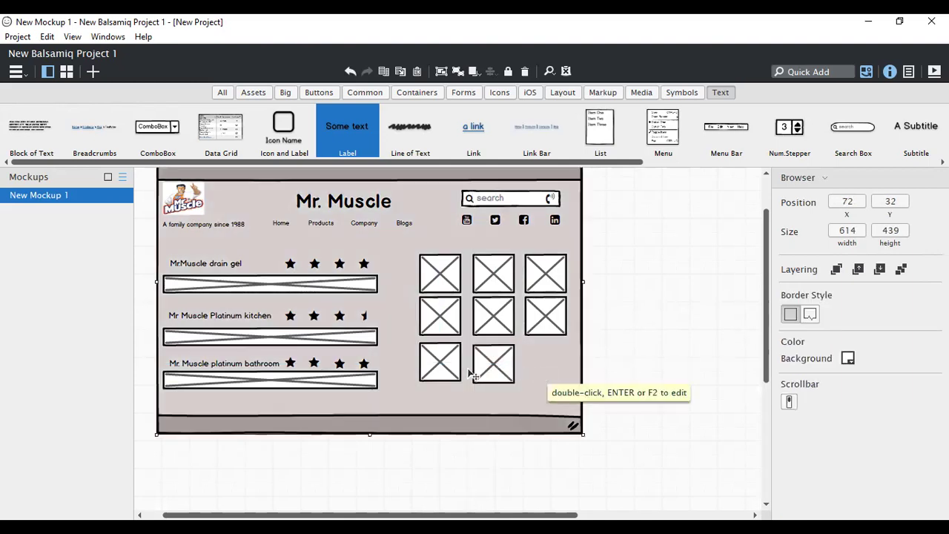
click(498, 371)
drag(499, 371, 480, 364)
click(605, 357)
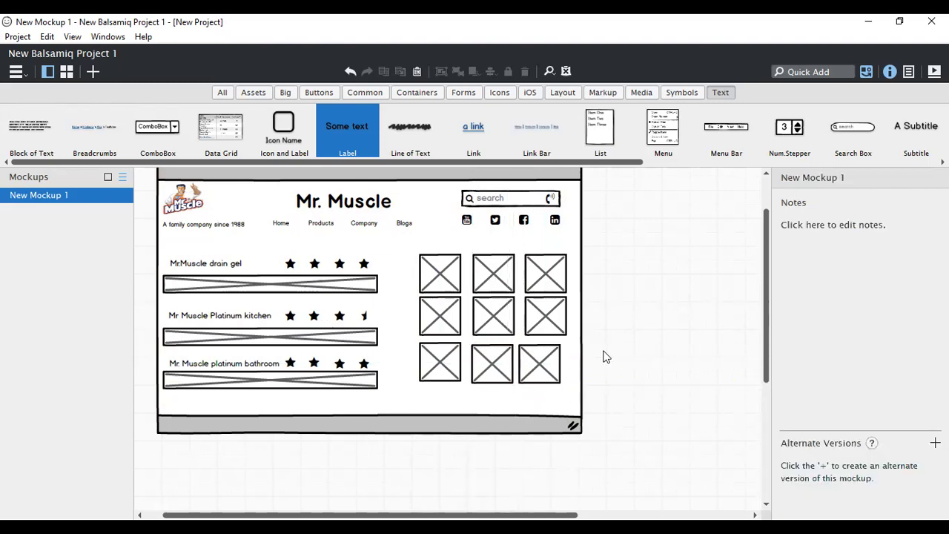
click(539, 363)
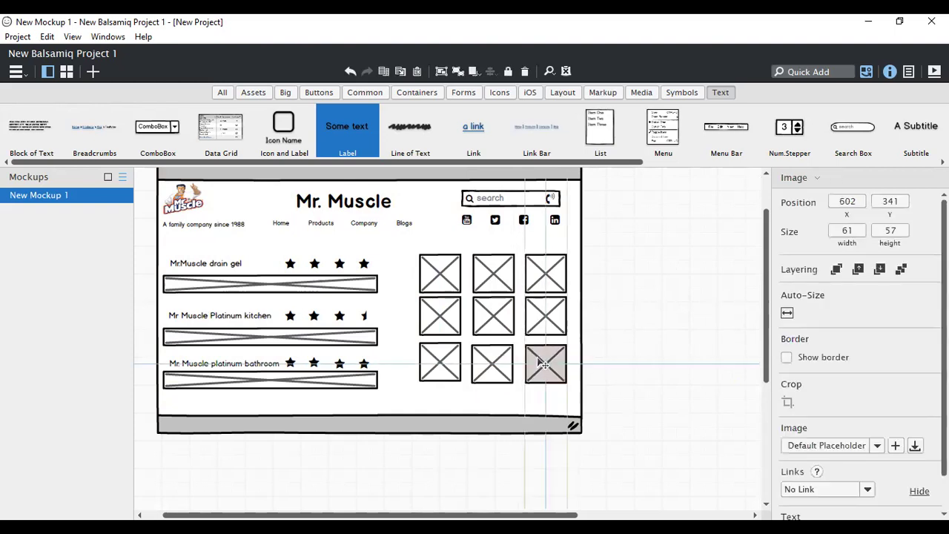
click(460, 359)
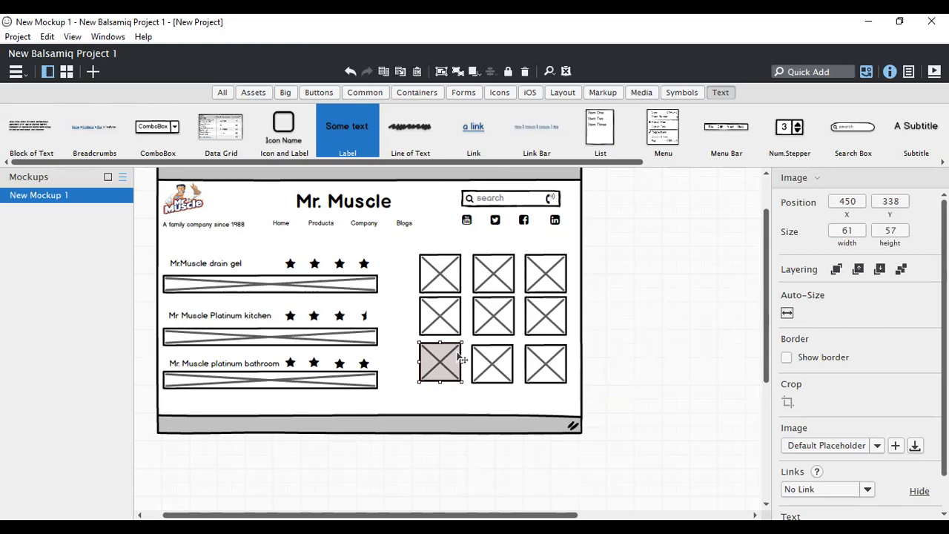
Step: Set the browser window's background colour to light red
click(387, 254)
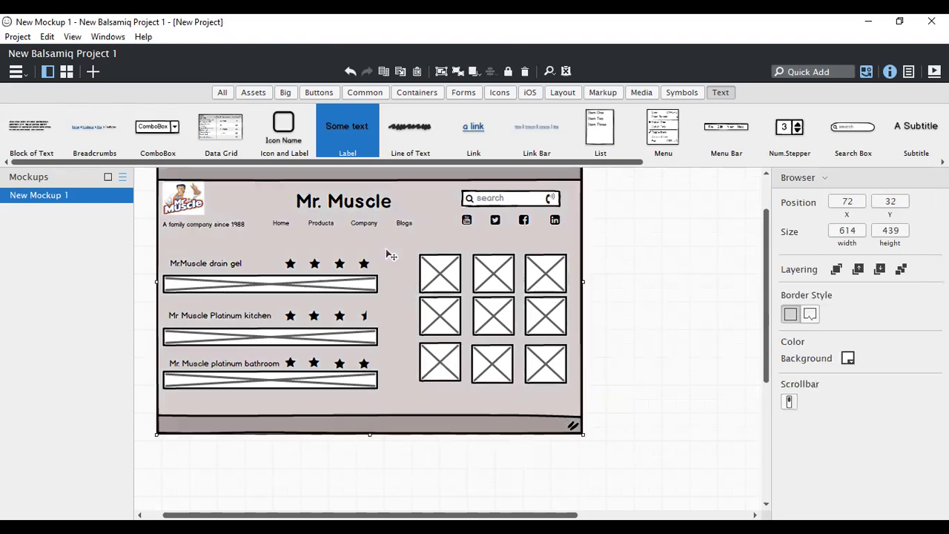
click(849, 359)
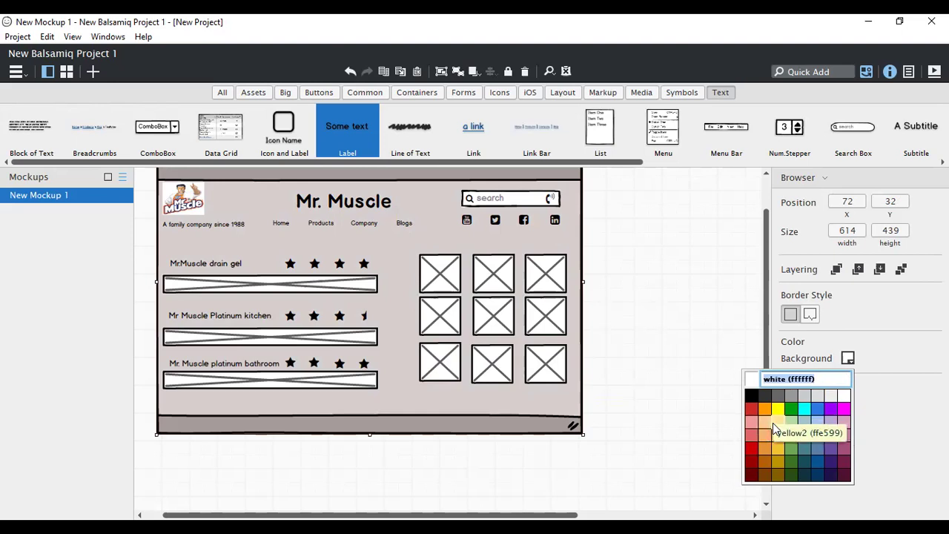
click(721, 365)
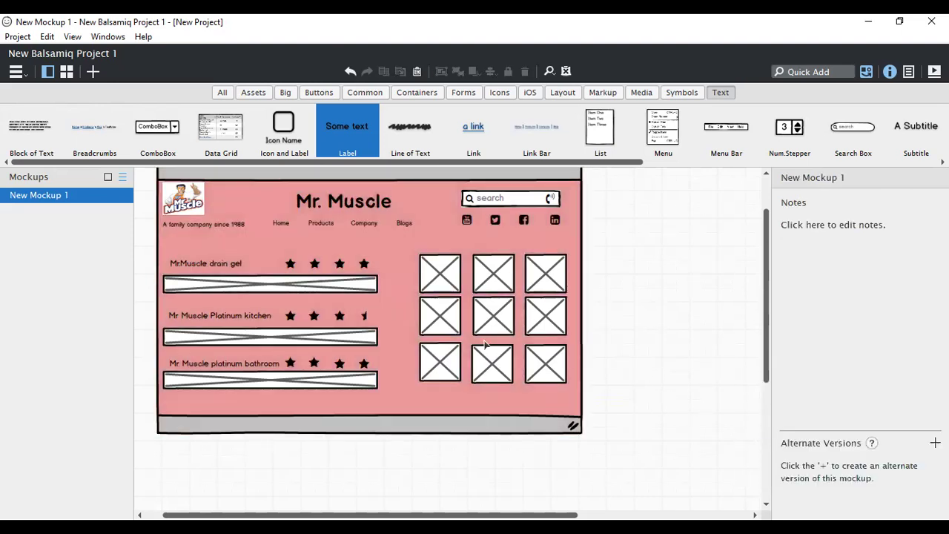
Step: Try yellow4 (f1c232) as the text colour of the Home navigation label
click(283, 224)
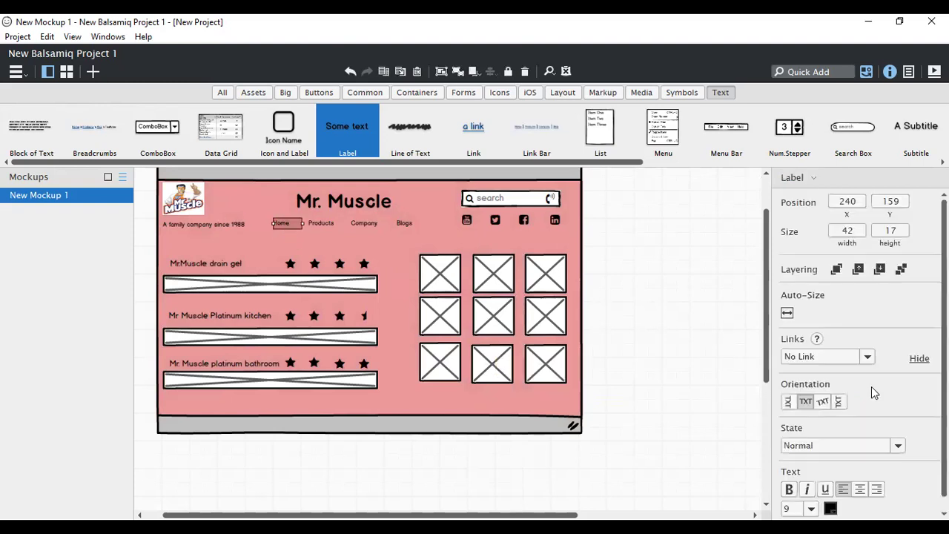
click(830, 508)
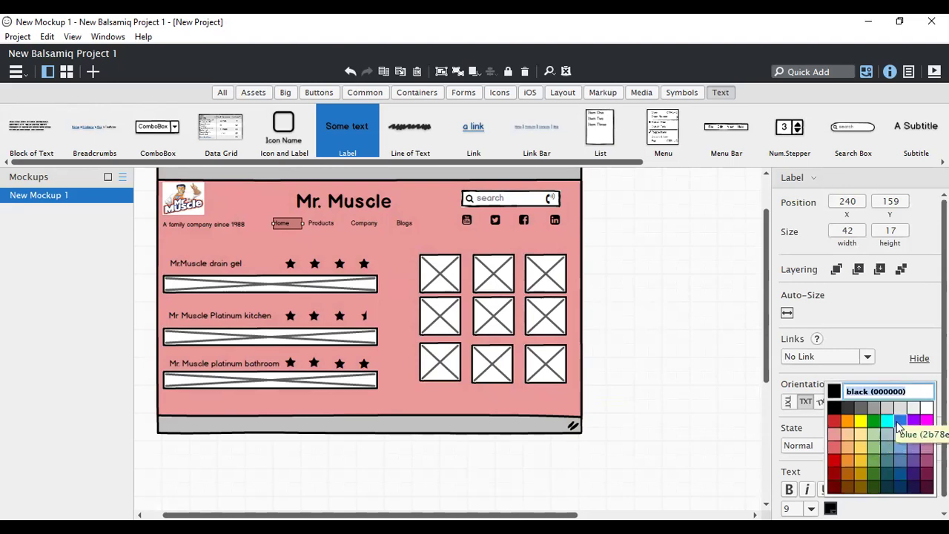
click(859, 462)
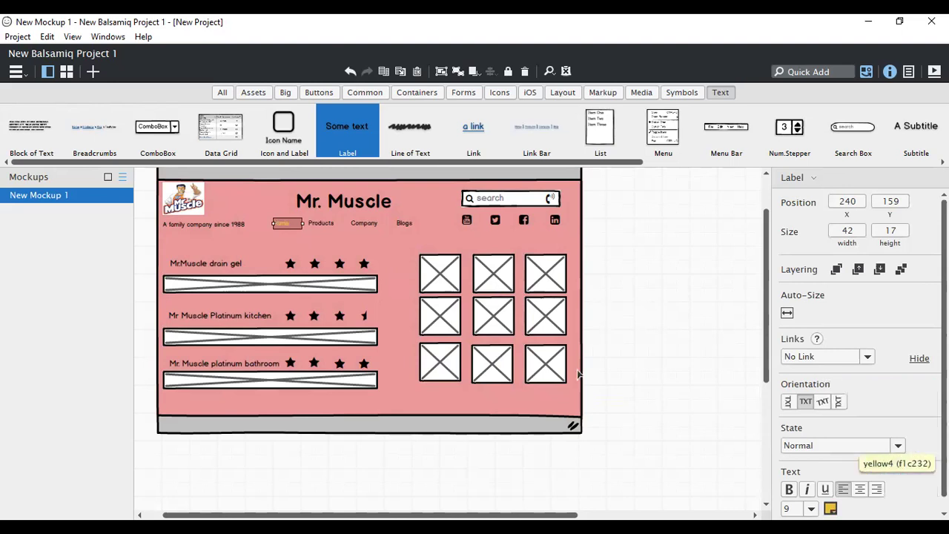
Step: Set the text colour of the Home and Products navigation labels to red4 (cc0000)
click(332, 226)
click(285, 224)
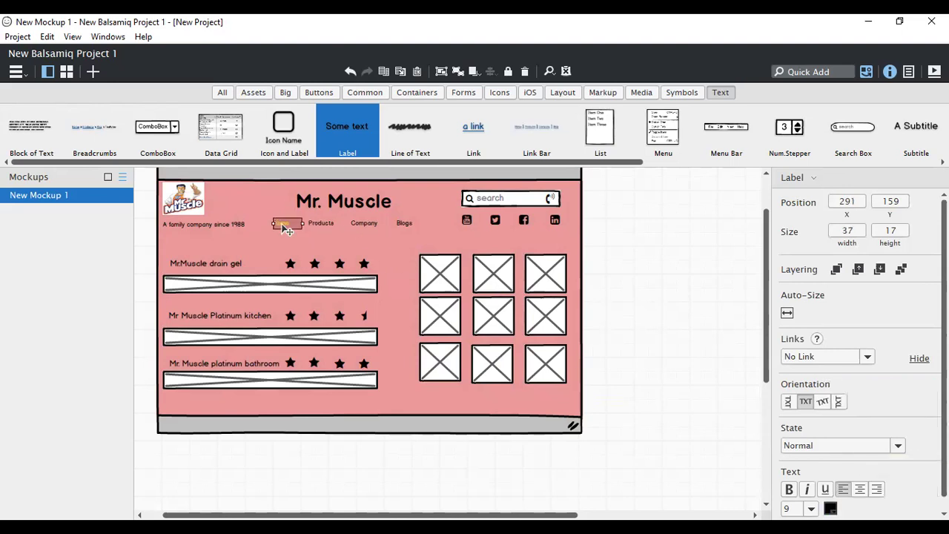
click(830, 508)
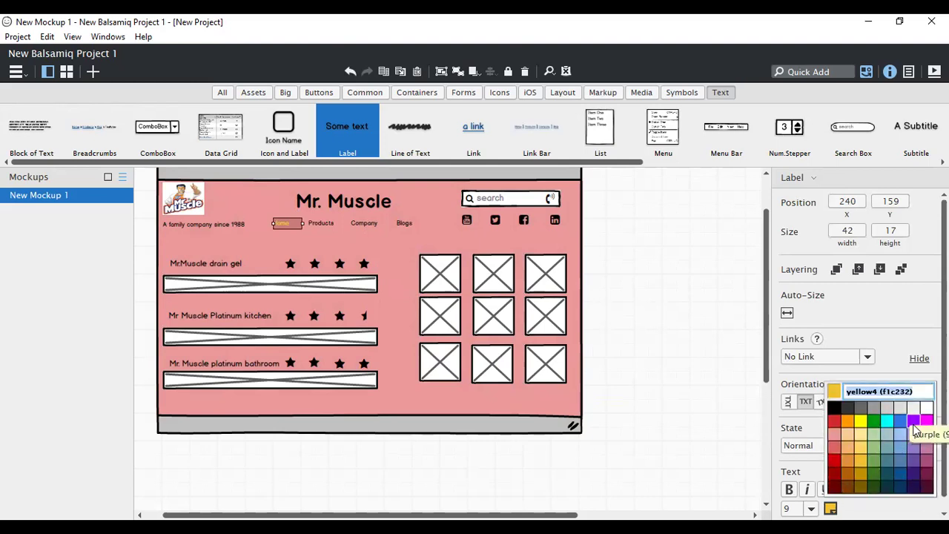
click(830, 459)
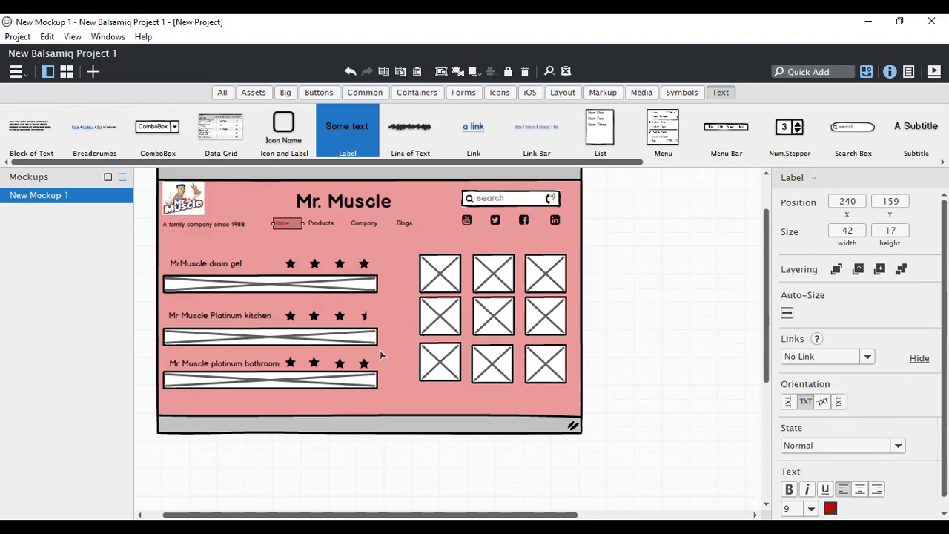
click(322, 223)
click(830, 508)
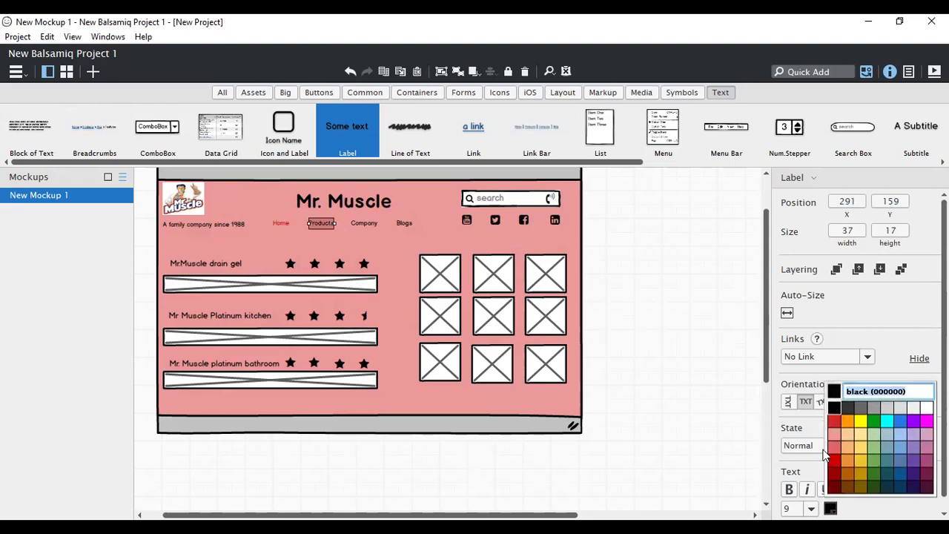
click(833, 461)
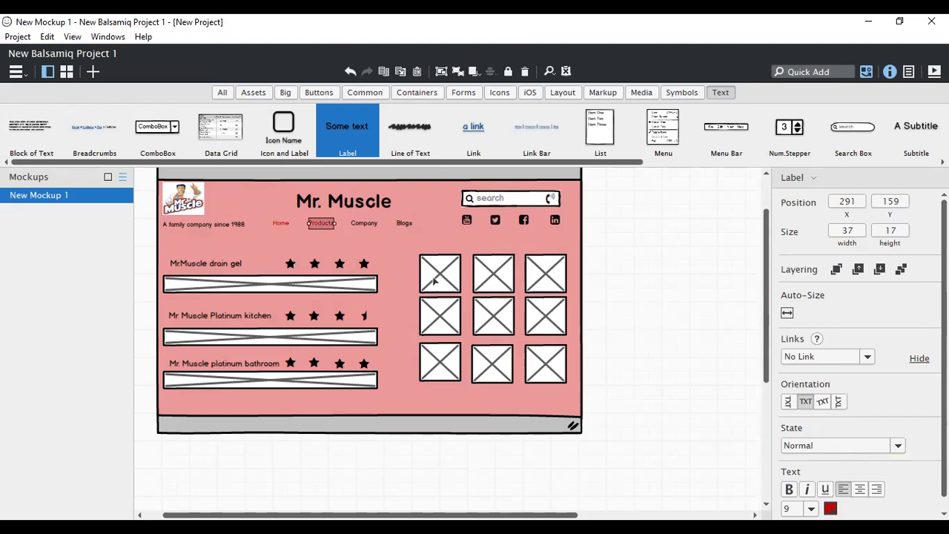
Step: Set the text colour of the Company and Blogs navigation labels to red4 (cc0000)
click(363, 223)
click(830, 508)
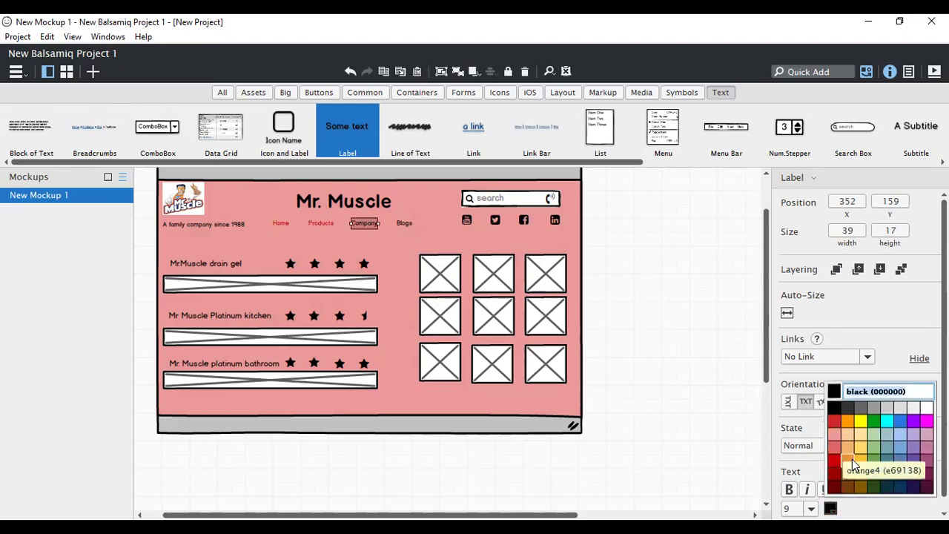
click(833, 461)
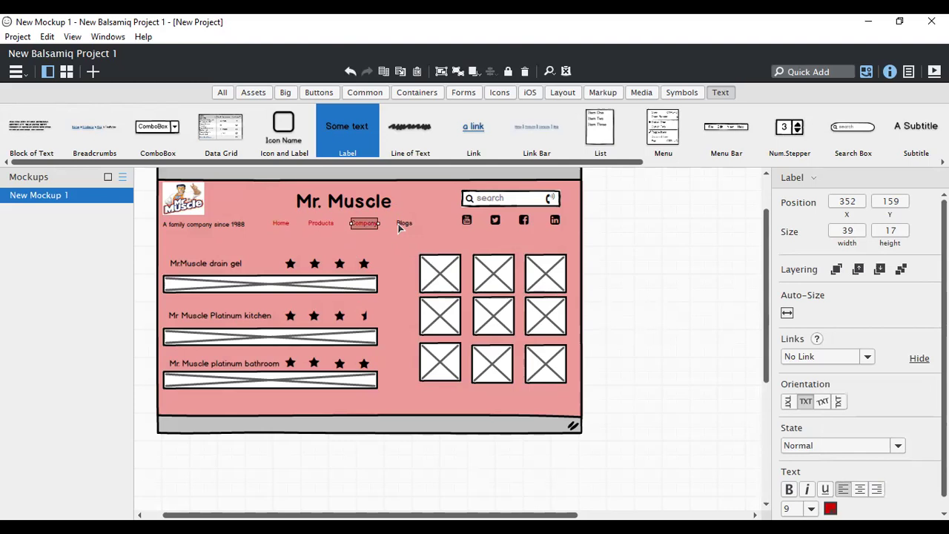
click(402, 225)
click(830, 508)
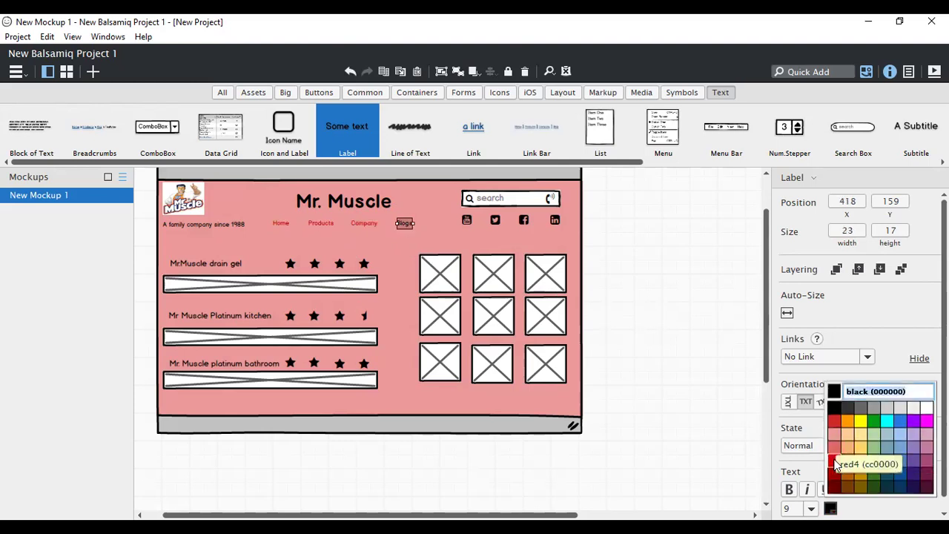
click(833, 461)
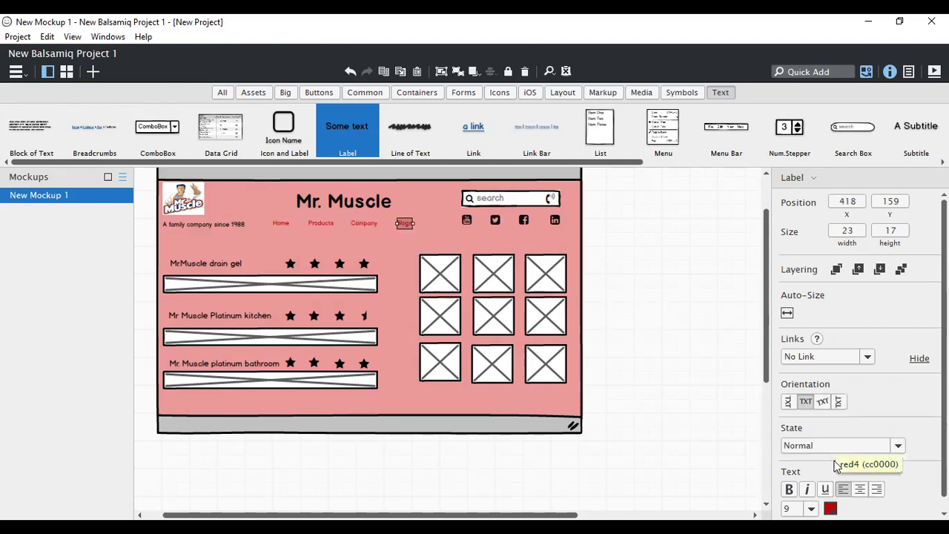
Step: Set the text colour of the tagline "A family company since 1988" to cyan
click(196, 224)
click(830, 508)
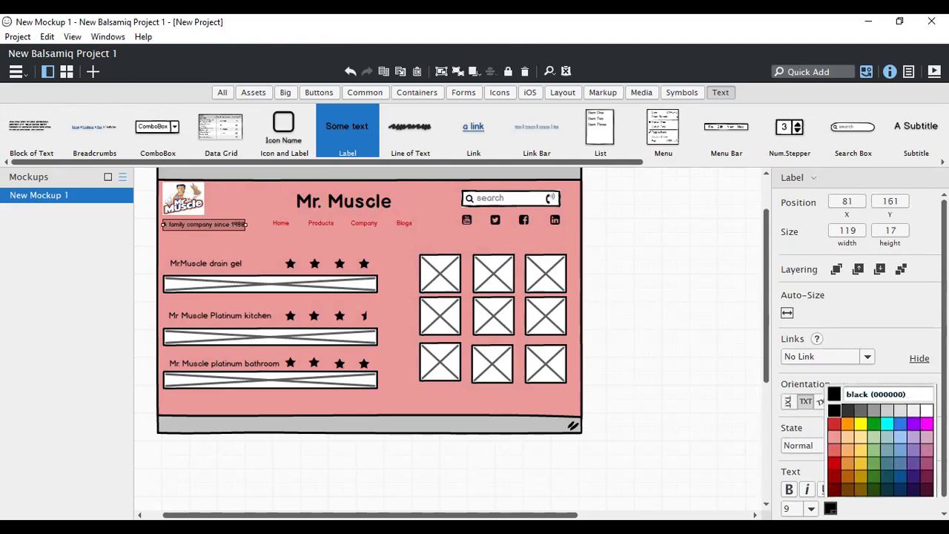
click(891, 422)
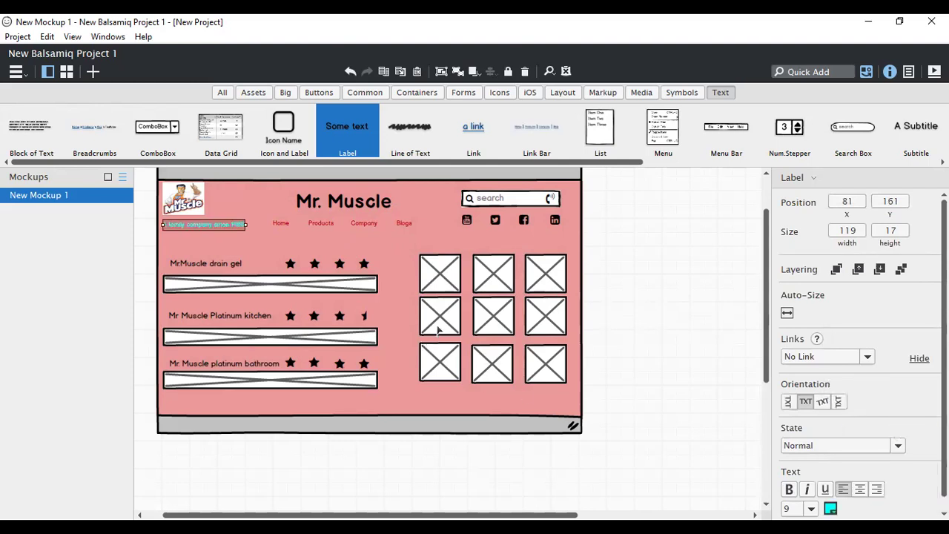
Step: Recolour all four rating stars in the Mr.Muscle drain gel row to yellow (ffff00)
click(290, 263)
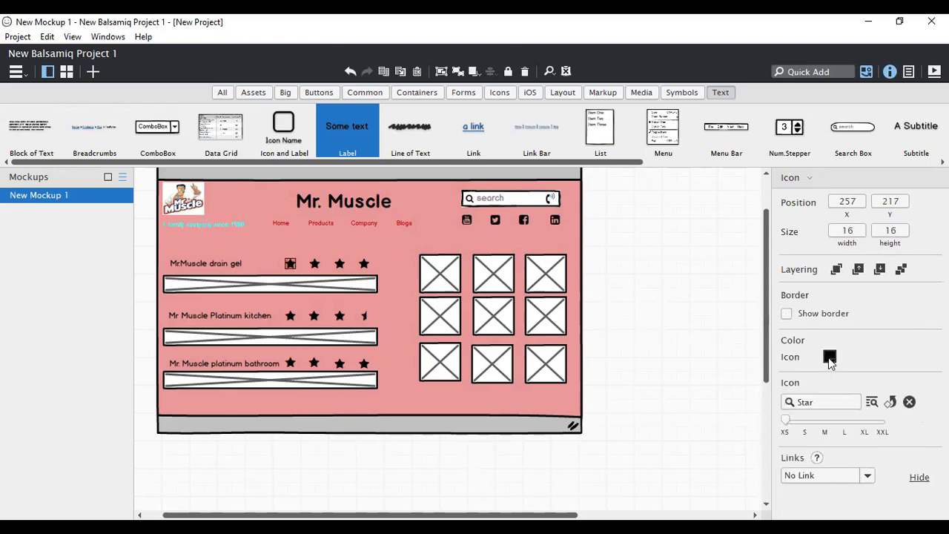
click(830, 357)
click(842, 393)
click(314, 264)
click(830, 357)
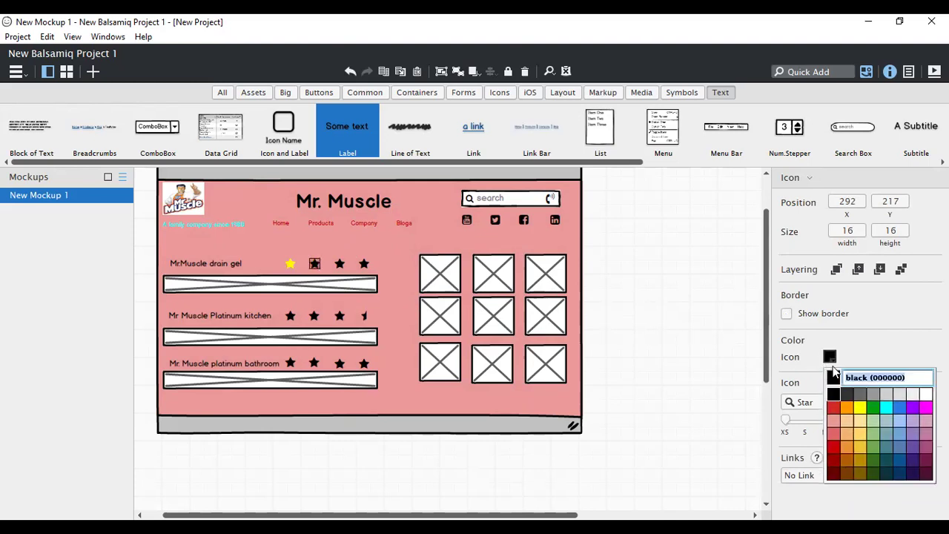
click(862, 409)
click(340, 264)
click(830, 357)
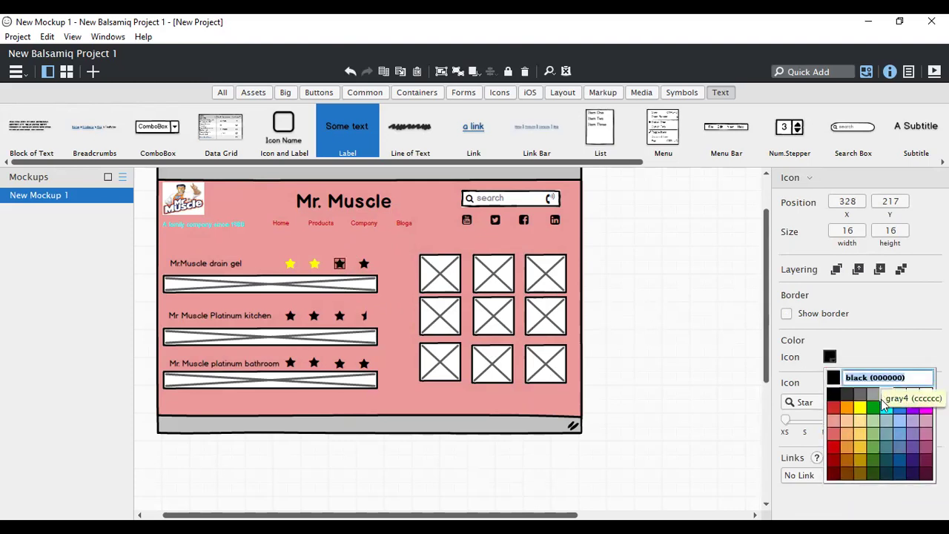
click(862, 408)
click(364, 264)
click(831, 357)
click(863, 405)
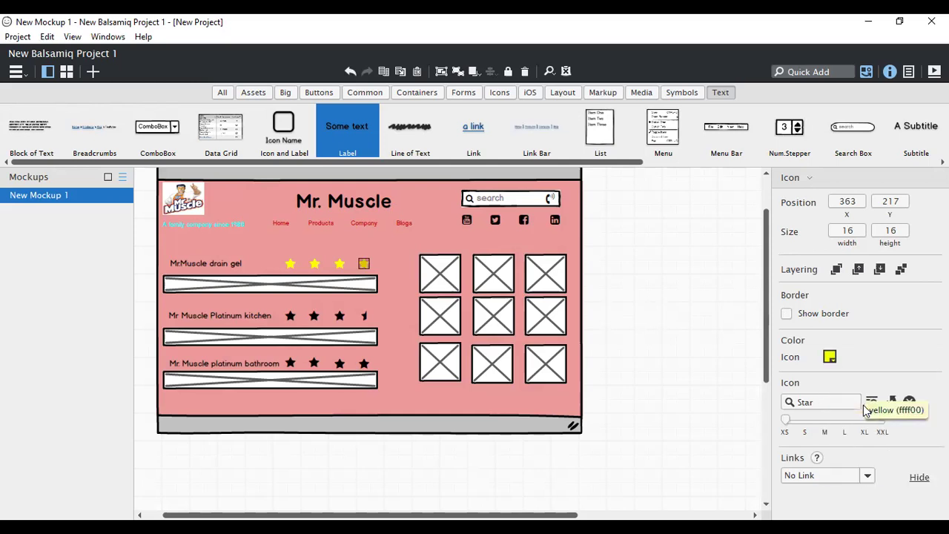
Step: Recolour the three full stars and the half star in the Platinum kitchen row to yellow (ffff00)
click(290, 316)
click(829, 357)
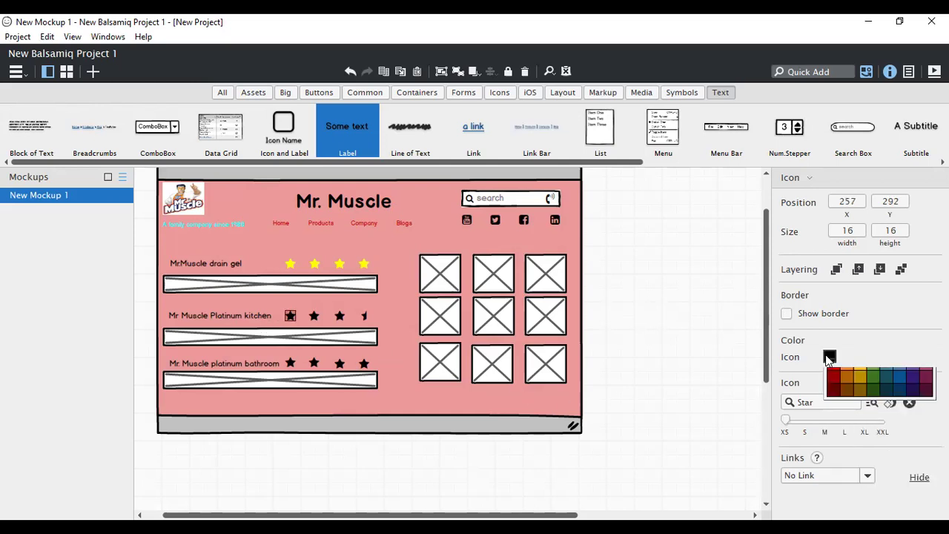
click(853, 409)
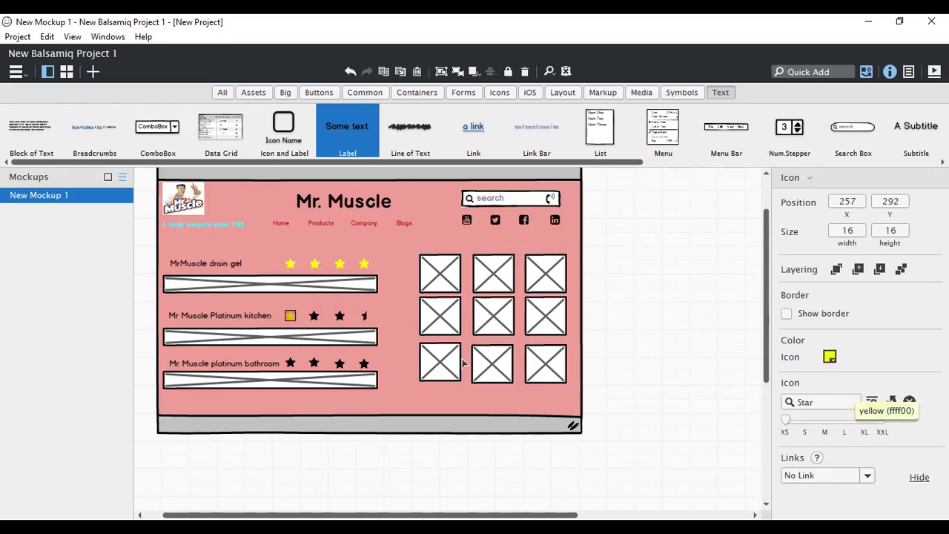
click(314, 316)
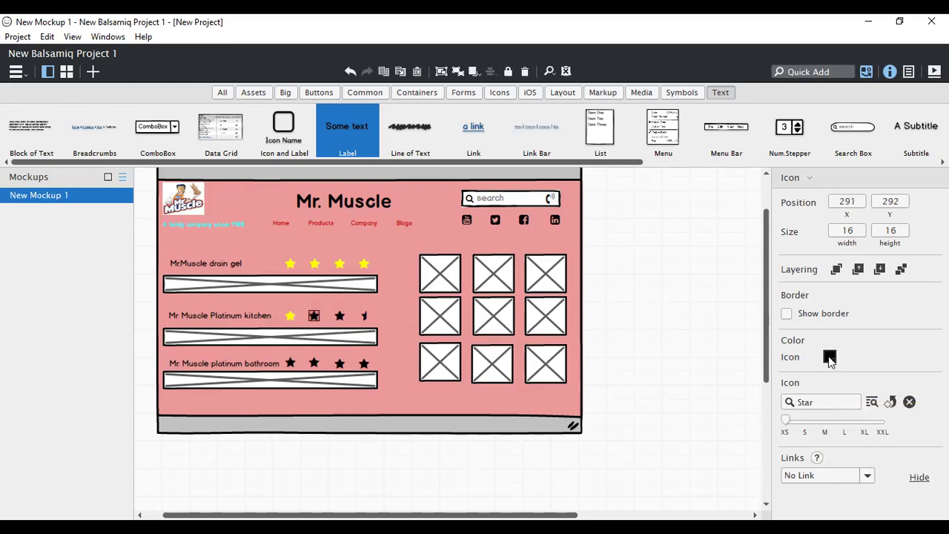
click(829, 356)
click(853, 409)
click(339, 316)
click(829, 356)
click(861, 410)
click(364, 316)
click(830, 356)
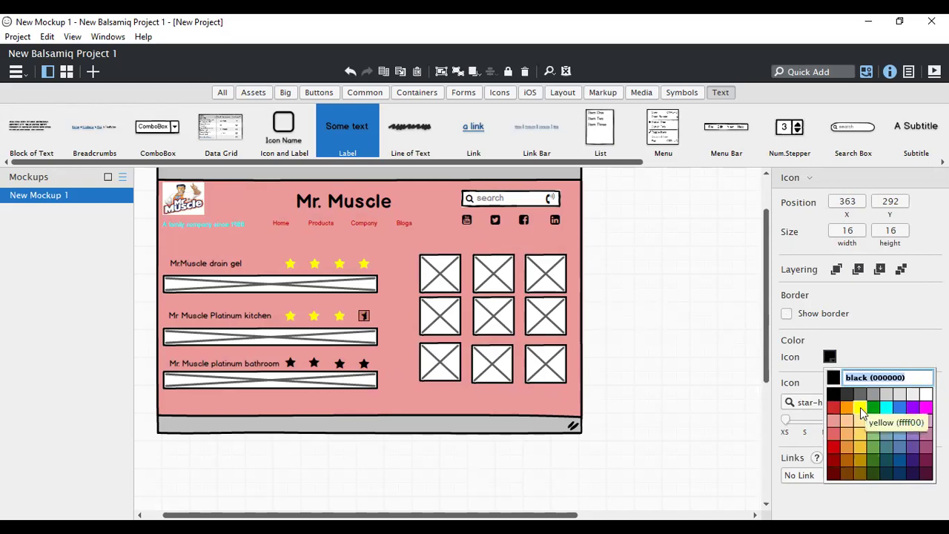
click(861, 410)
Step: Recolour all four rating stars in the Mr. Muscle platinum bathroom row to yellow (ffff00)
click(290, 362)
click(830, 357)
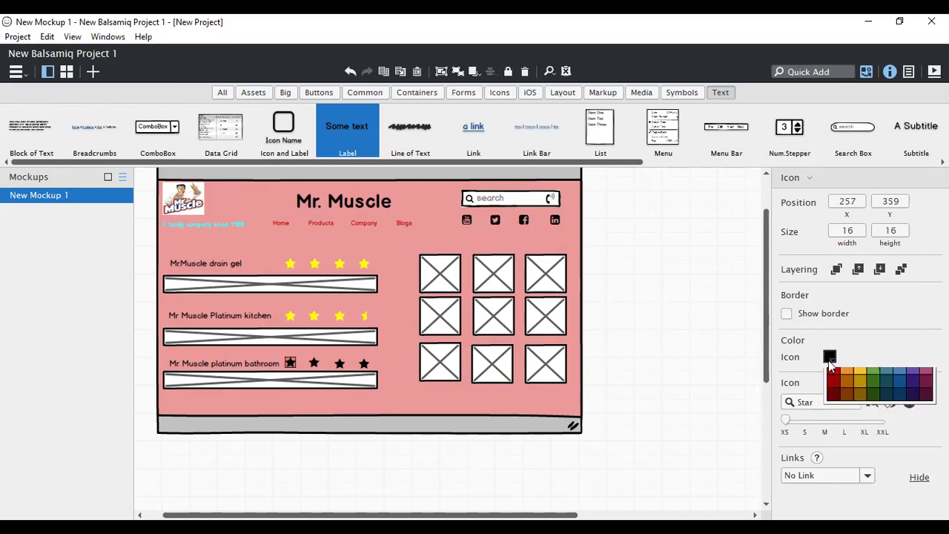
click(861, 410)
click(314, 363)
click(830, 356)
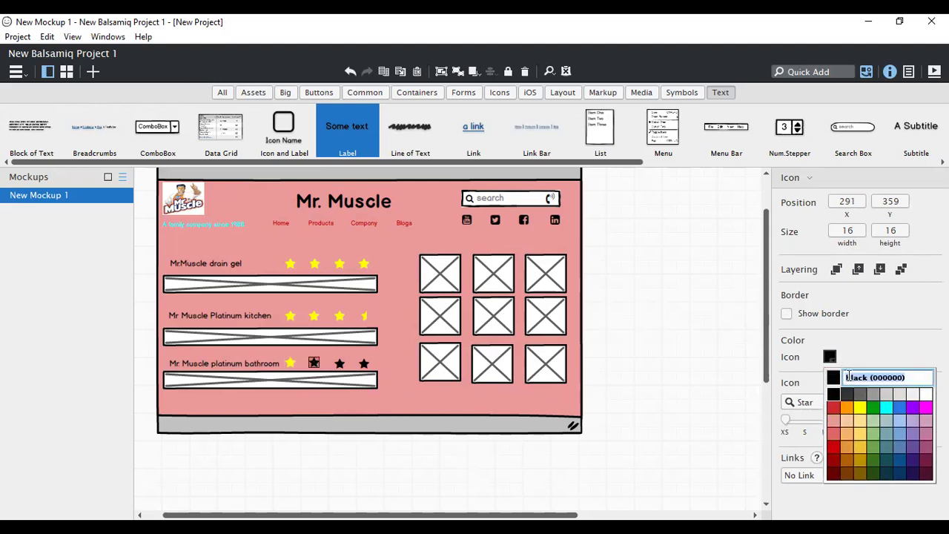
click(860, 410)
click(339, 363)
click(830, 358)
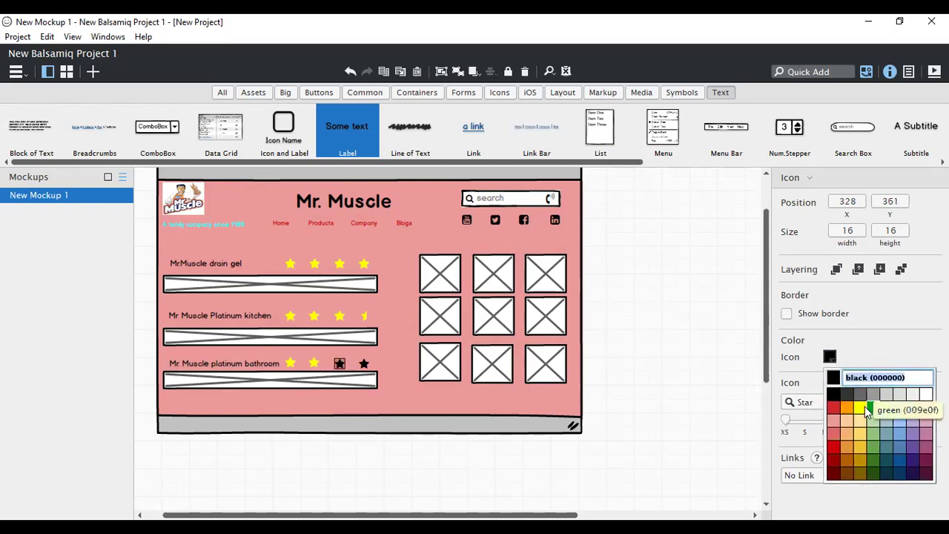
click(860, 407)
click(363, 364)
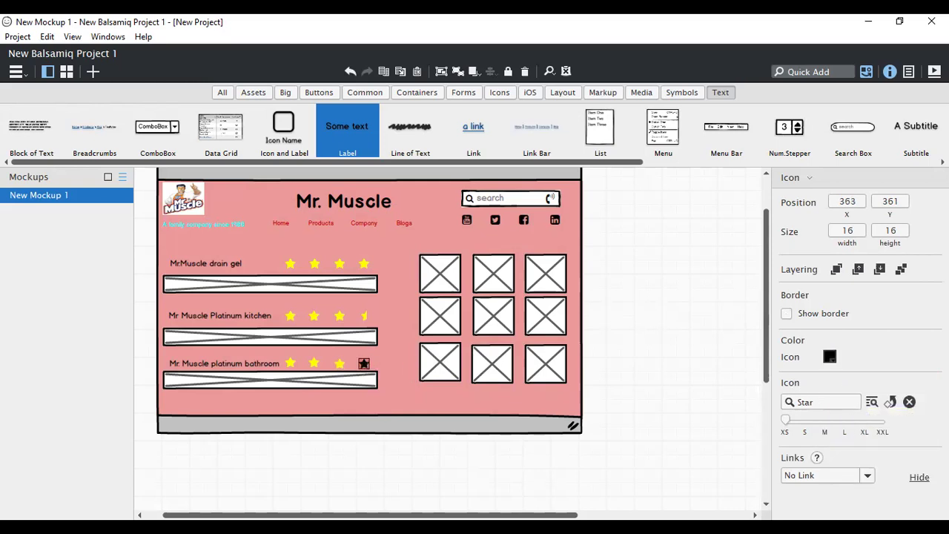
click(830, 357)
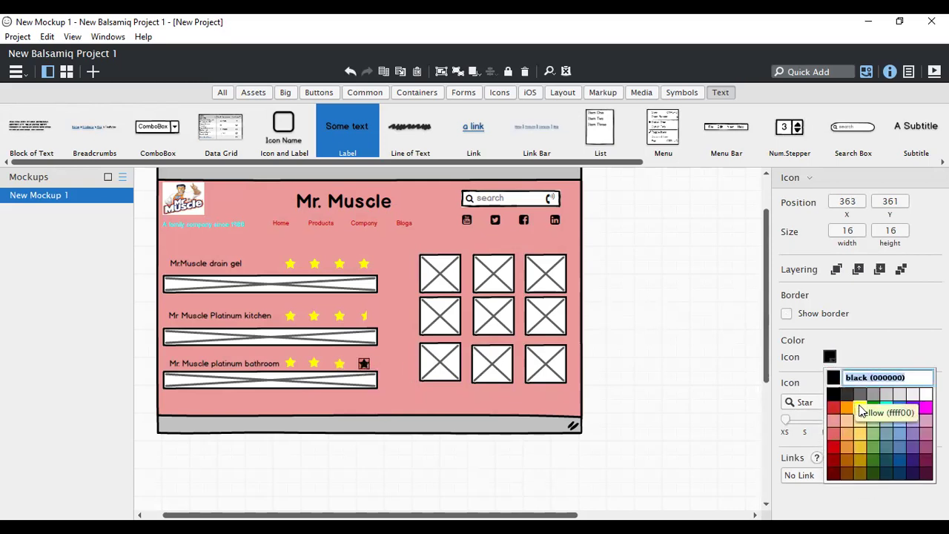
click(860, 408)
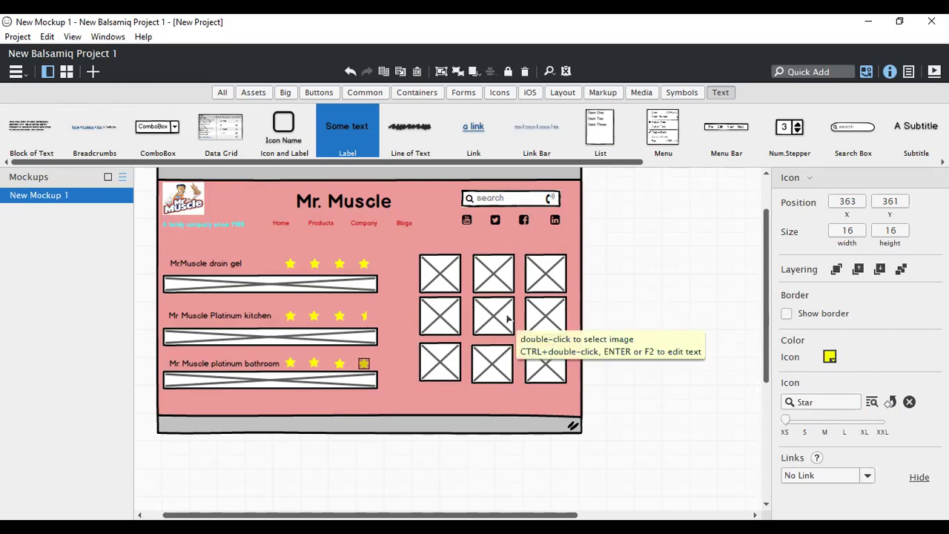
Step: Resize the browser frame around the page to about 633 wide by 433 high
click(271, 241)
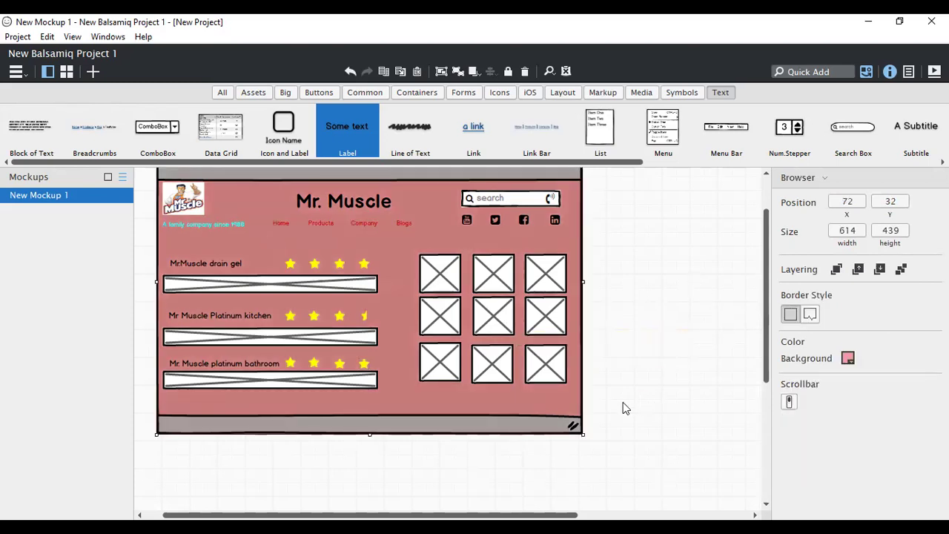
mouse_move(582, 430)
mouse_down()
mouse_move(664, 463)
mouse_move(596, 430)
mouse_up()
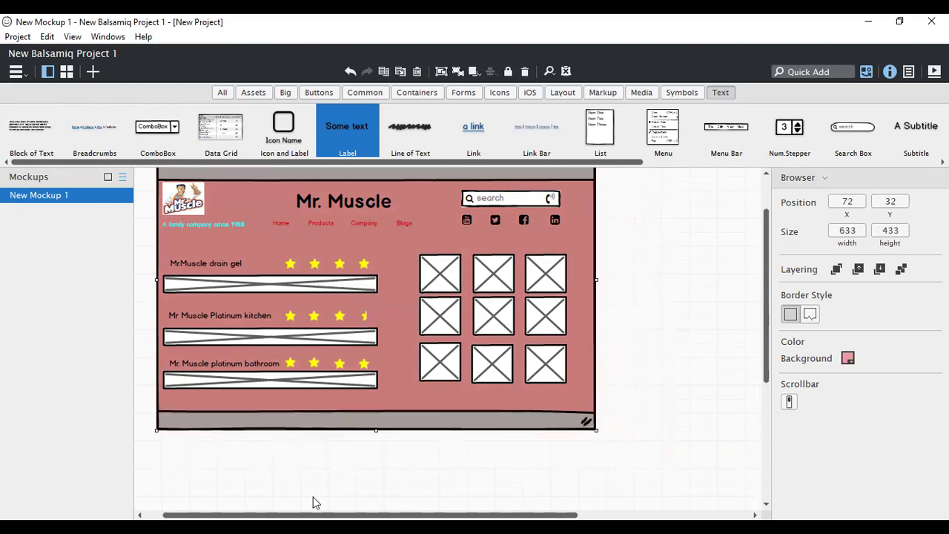
click(664, 306)
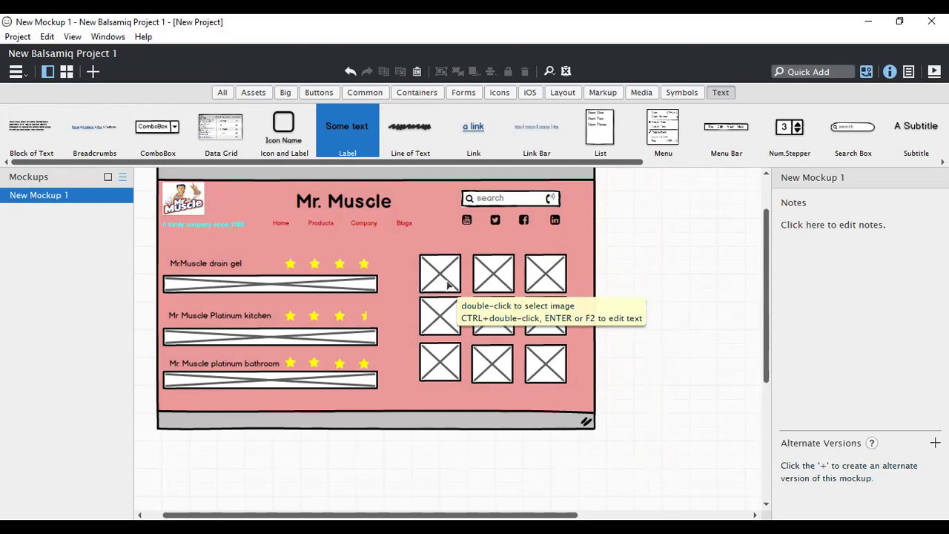
Step: Link the Home and Products navigation labels each to a new mockup of its own
double_click(282, 224)
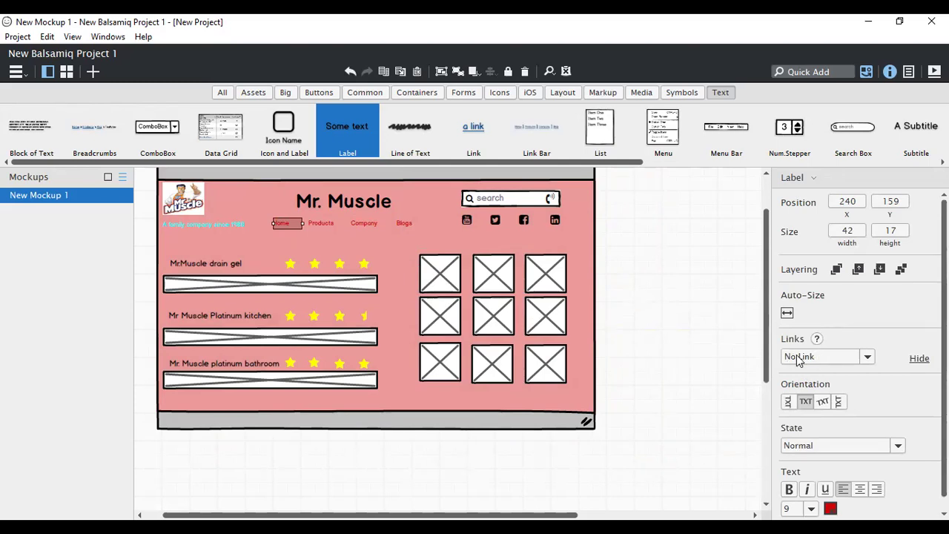
click(867, 358)
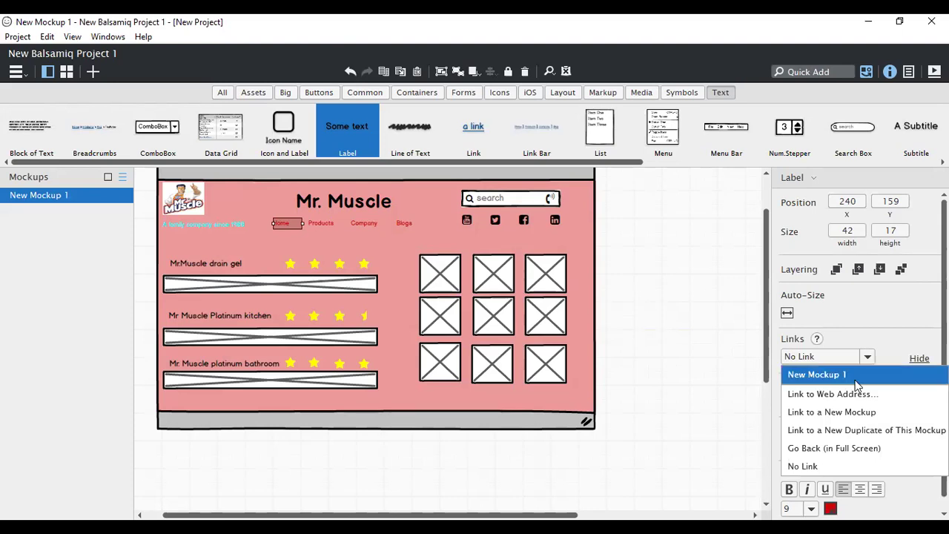
click(843, 413)
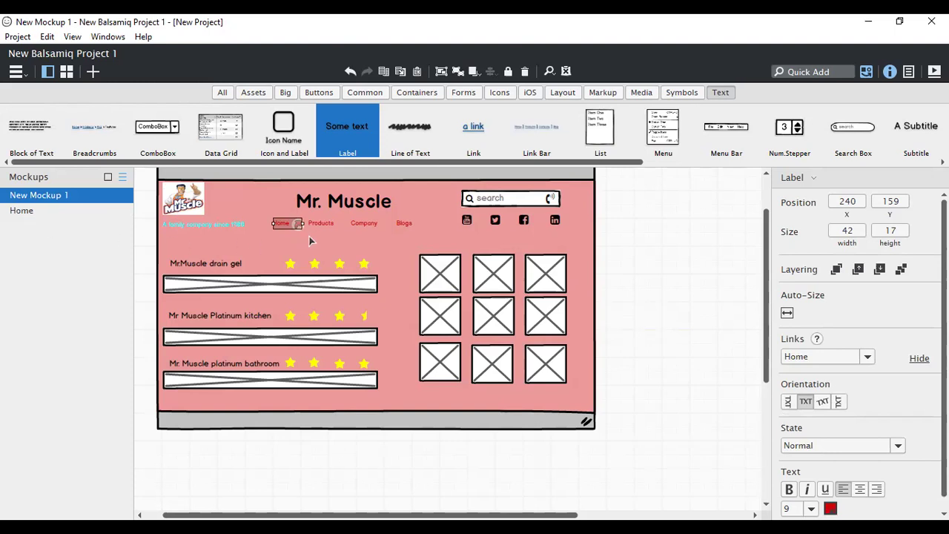
click(322, 224)
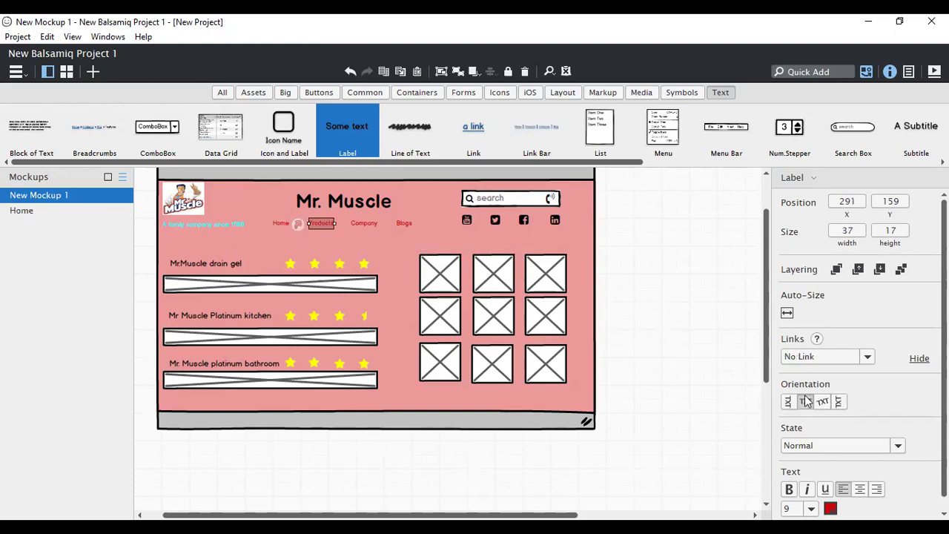
click(868, 357)
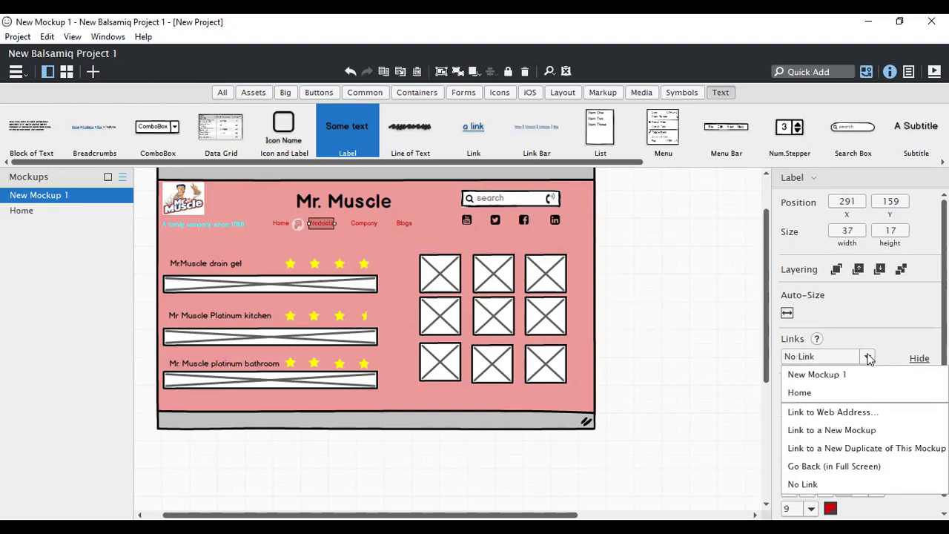
click(850, 431)
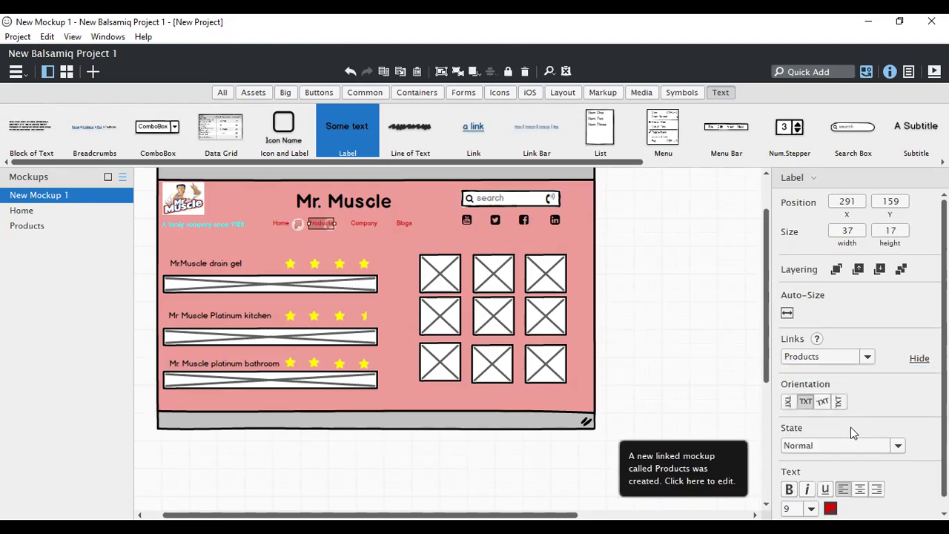
Step: Link the Company and Blogs navigation labels each to a new mockup of its own
click(365, 226)
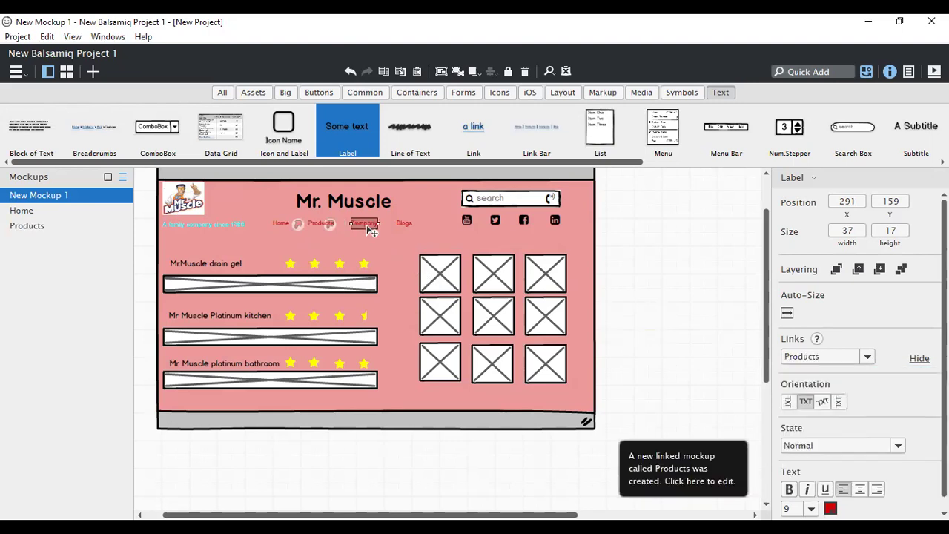
click(868, 357)
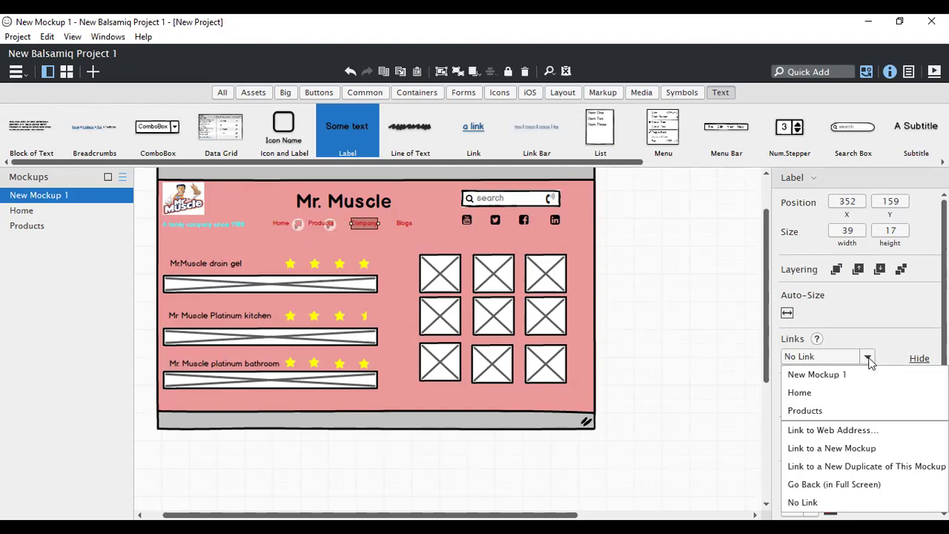
click(869, 449)
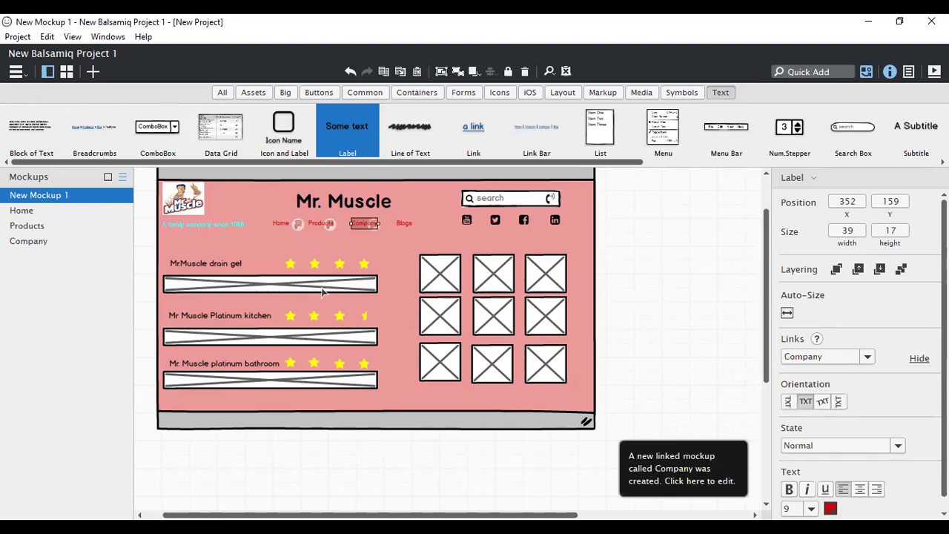
click(406, 225)
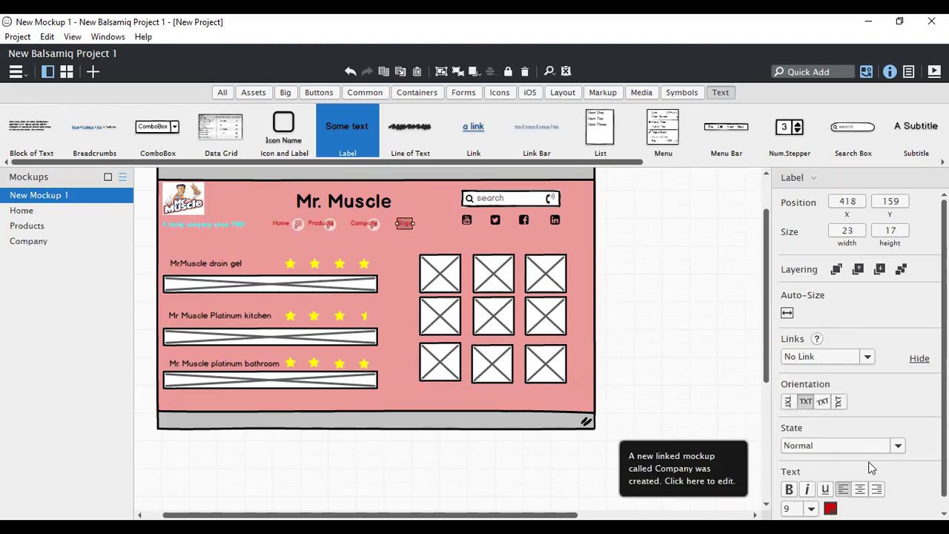
click(867, 357)
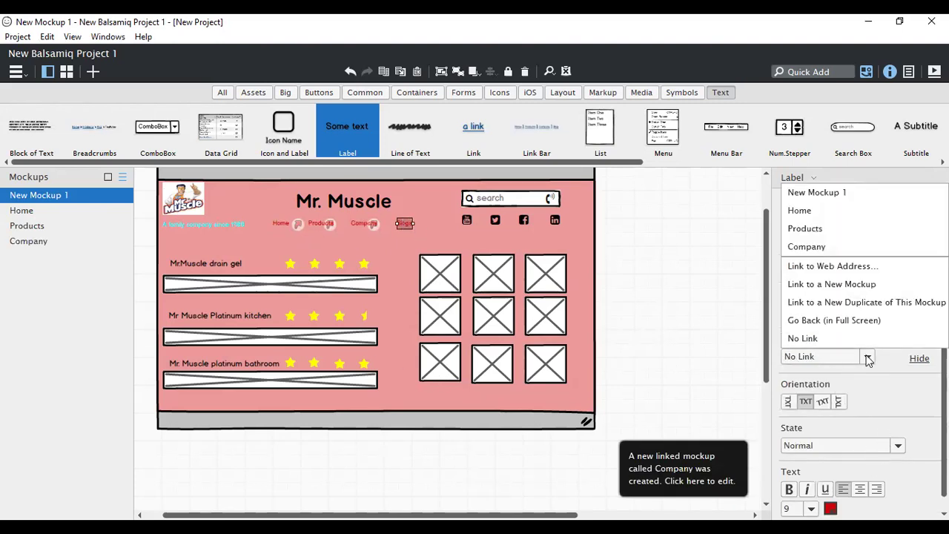
click(852, 284)
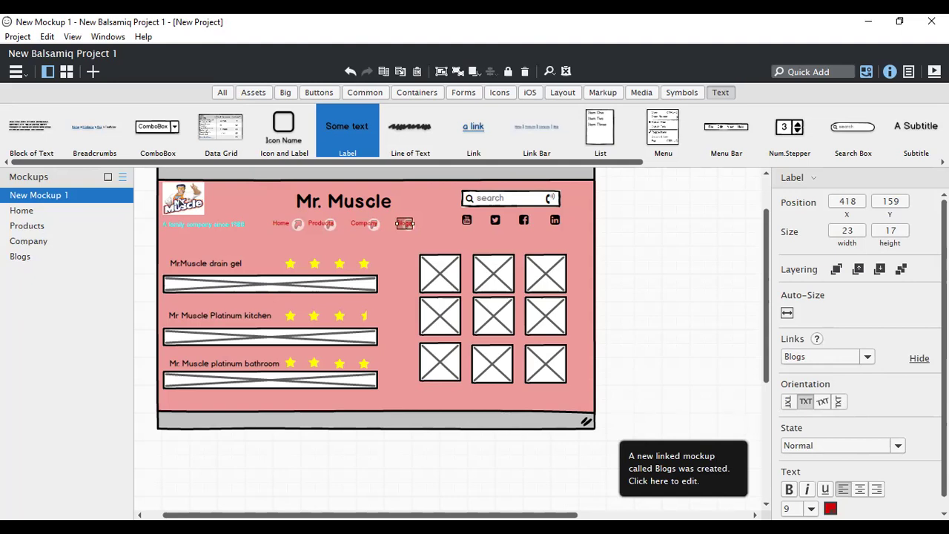
click(167, 198)
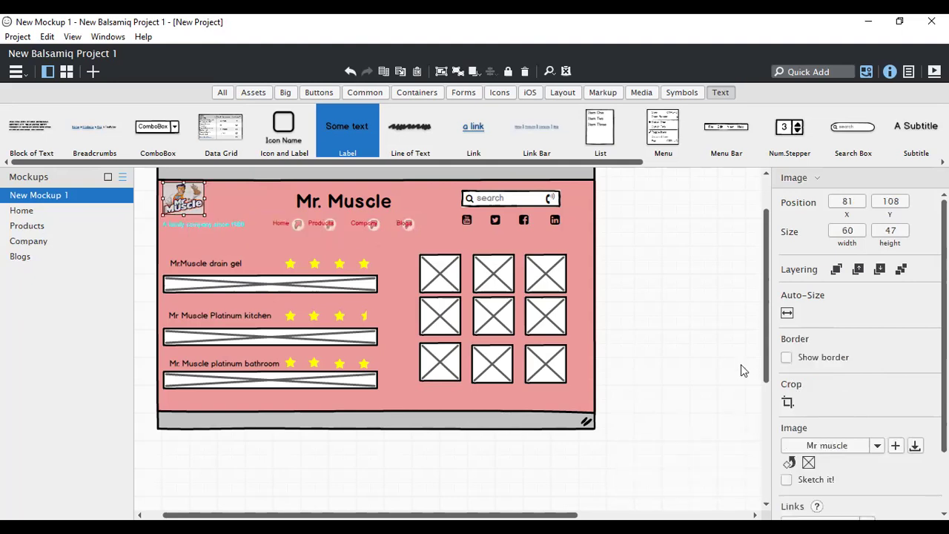
scroll(850, 376, down, 1)
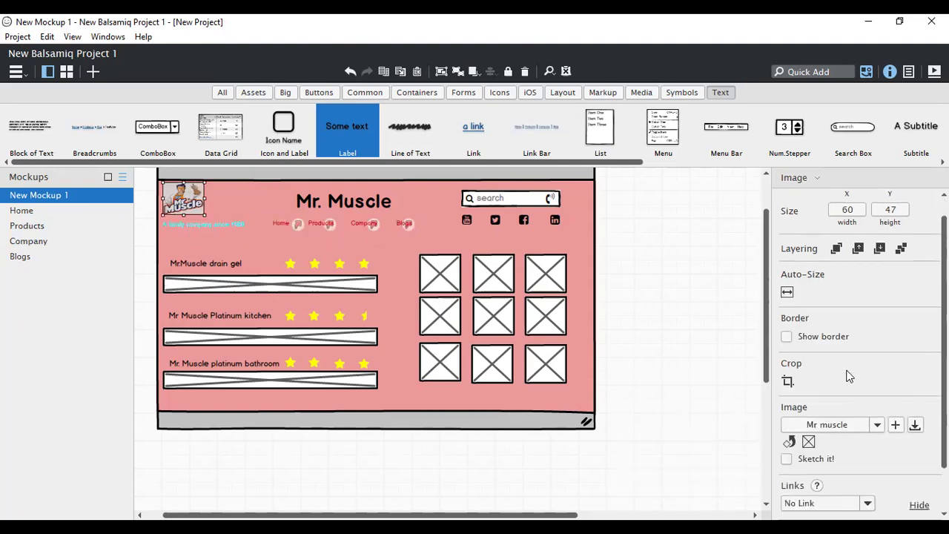
scroll(850, 376, up, 1)
scroll(850, 376, down, 4)
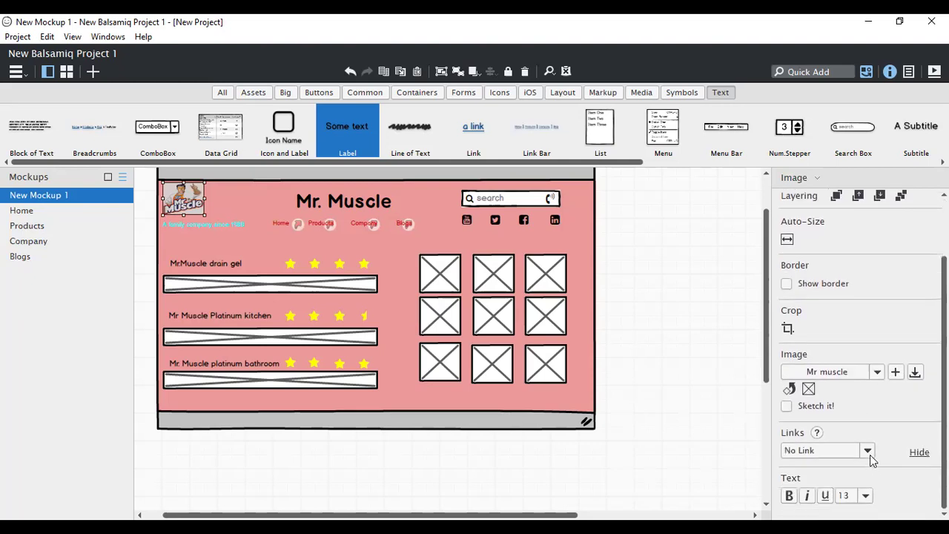
click(868, 452)
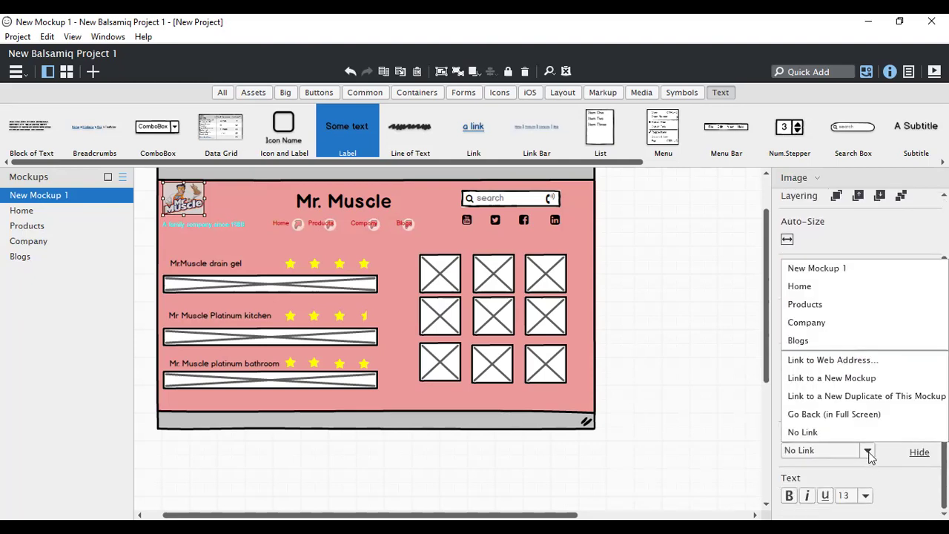
click(849, 360)
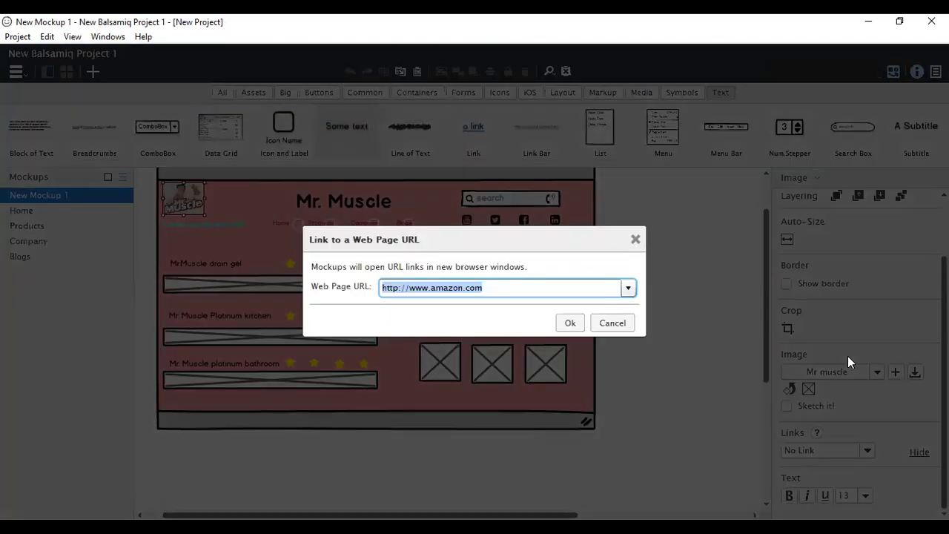
text(www.google)
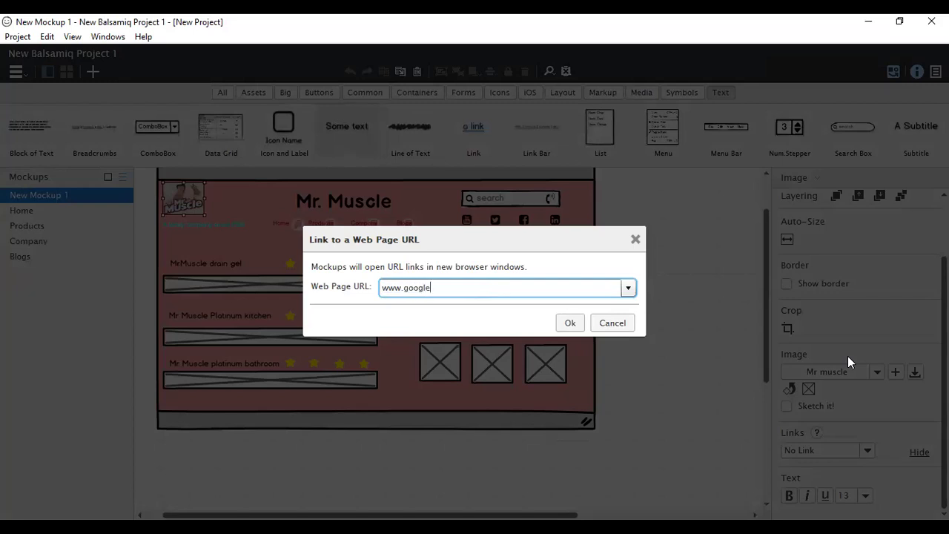
click(569, 323)
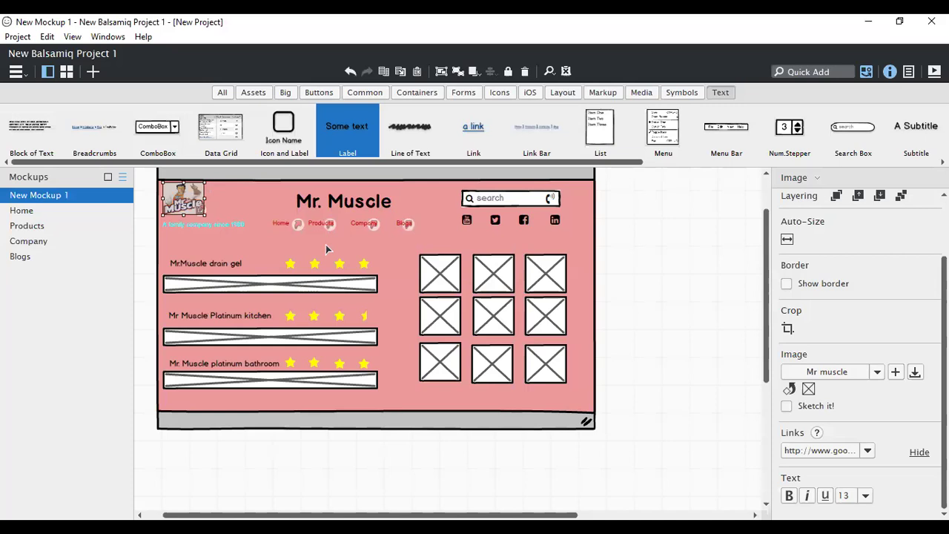
click(513, 198)
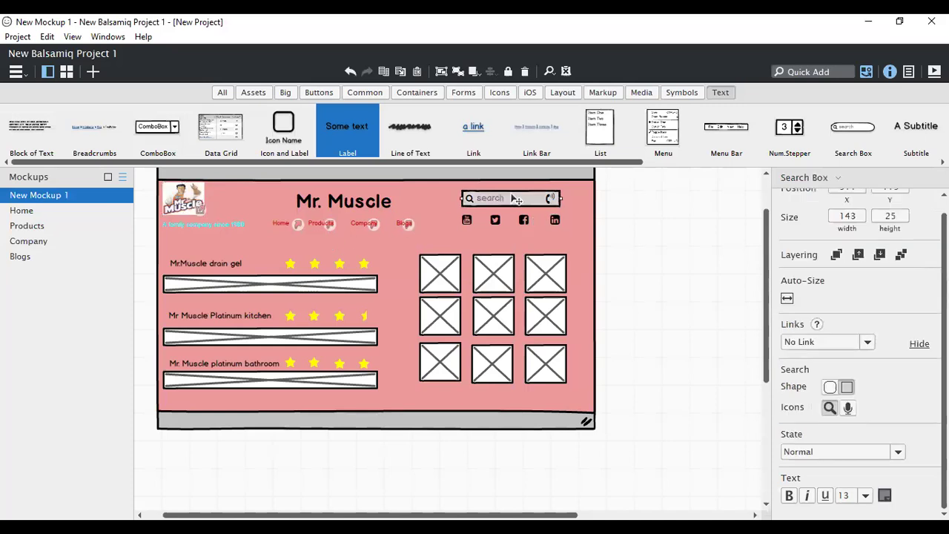
click(868, 342)
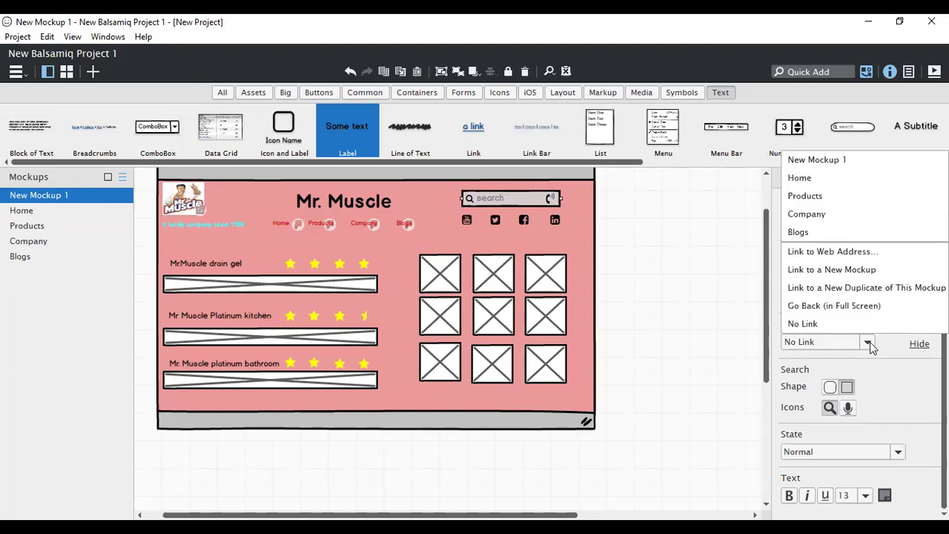
click(834, 252)
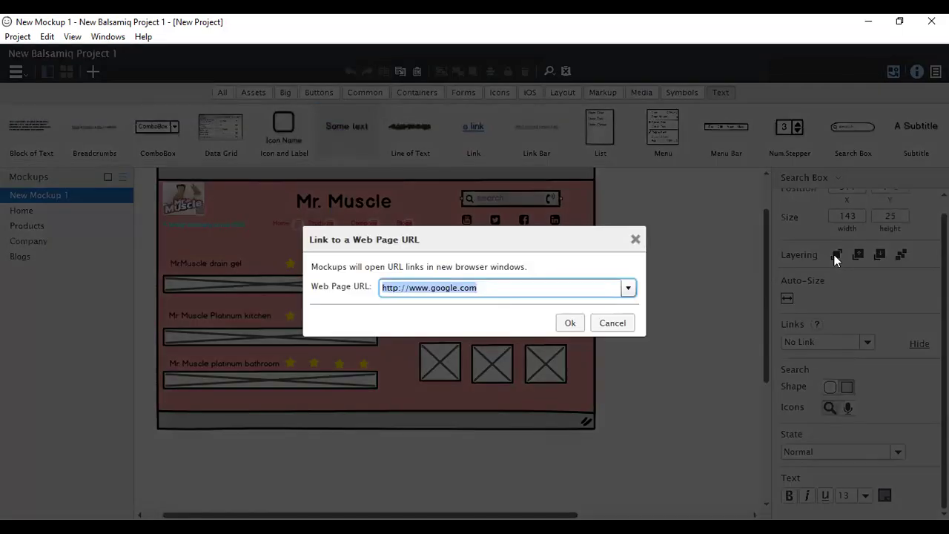
click(570, 323)
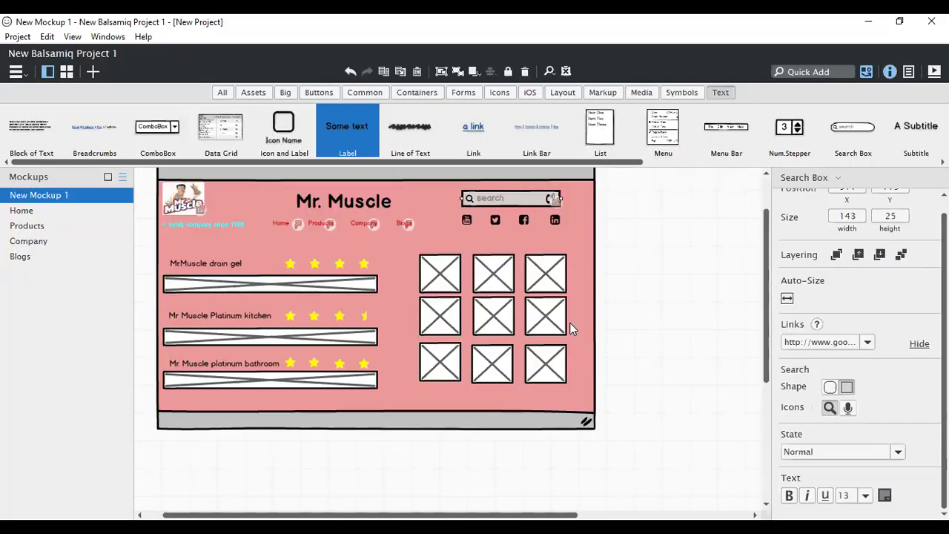
Step: Link the drain gel, Platinum kitchen and platinum bathroom product labels to the existing Products mockup
click(182, 267)
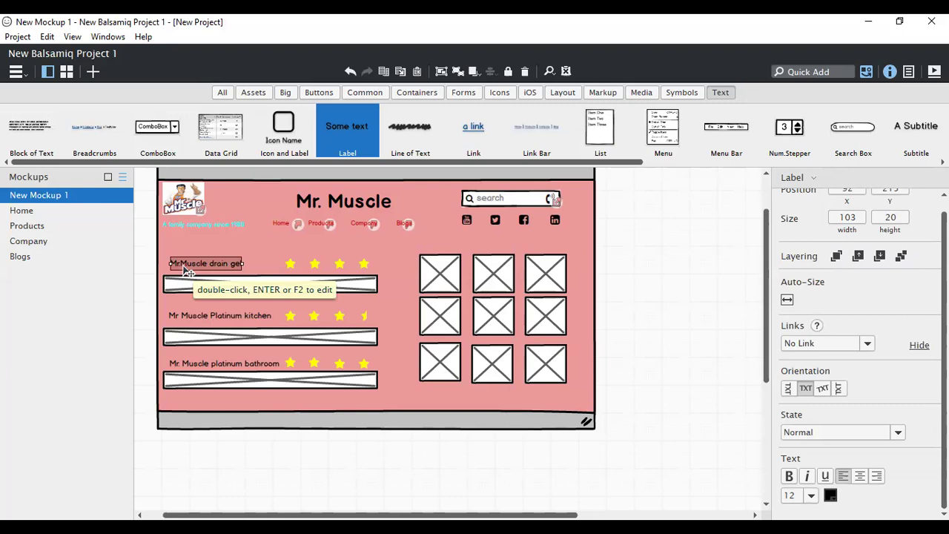
click(869, 346)
click(822, 199)
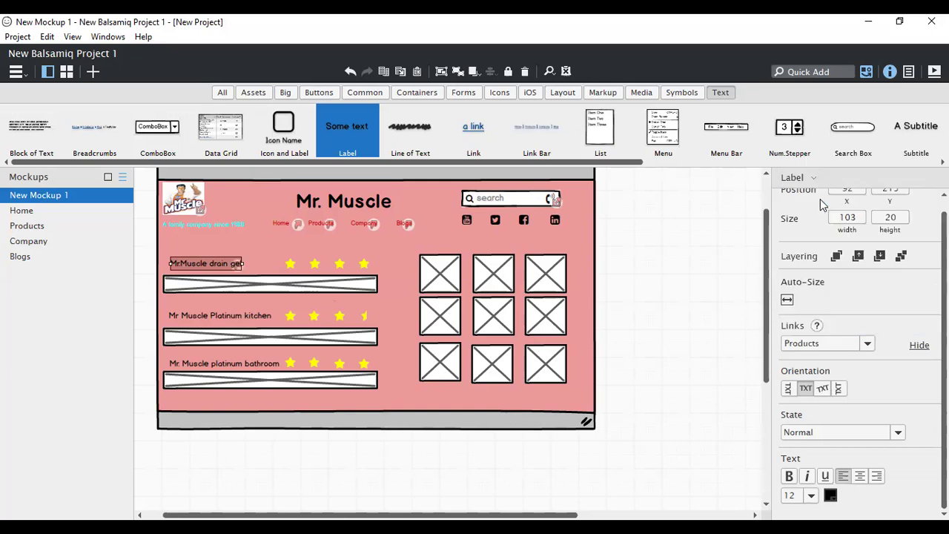
click(220, 315)
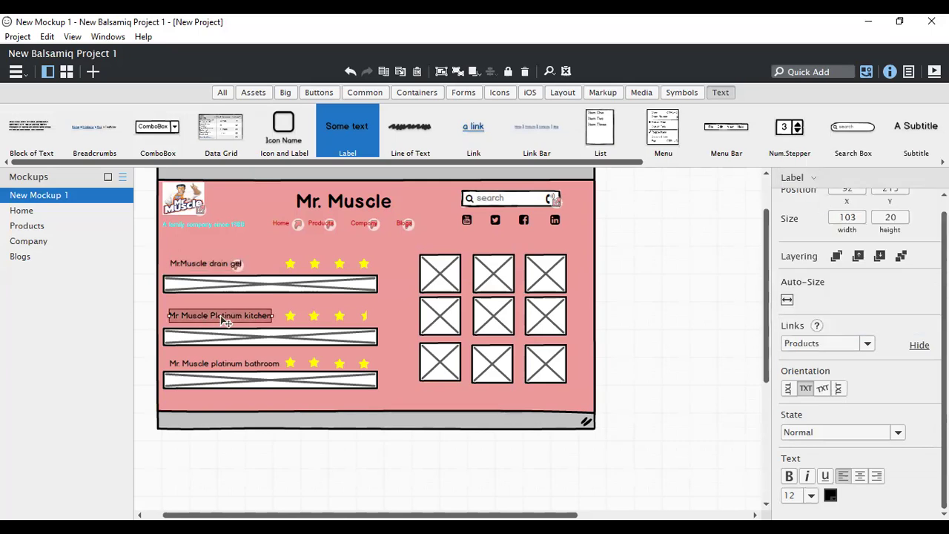
click(867, 344)
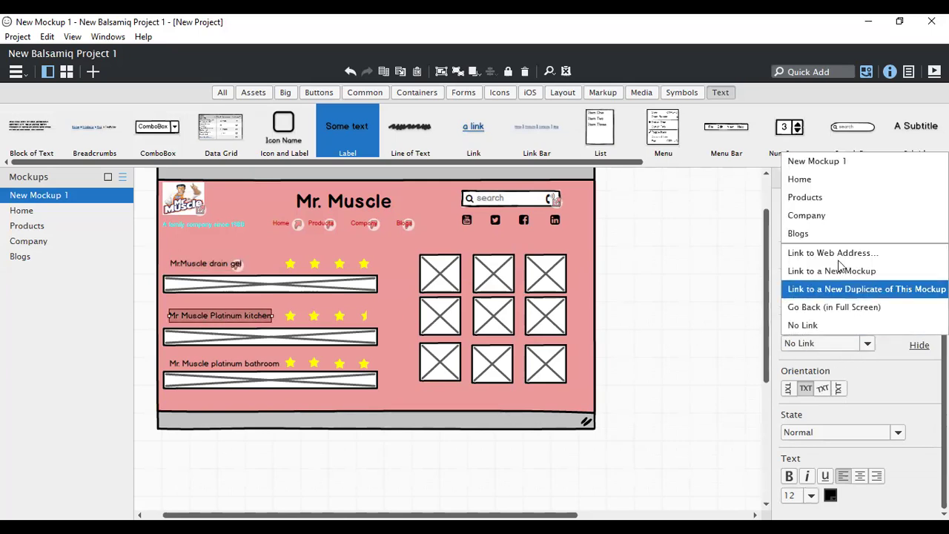
click(819, 197)
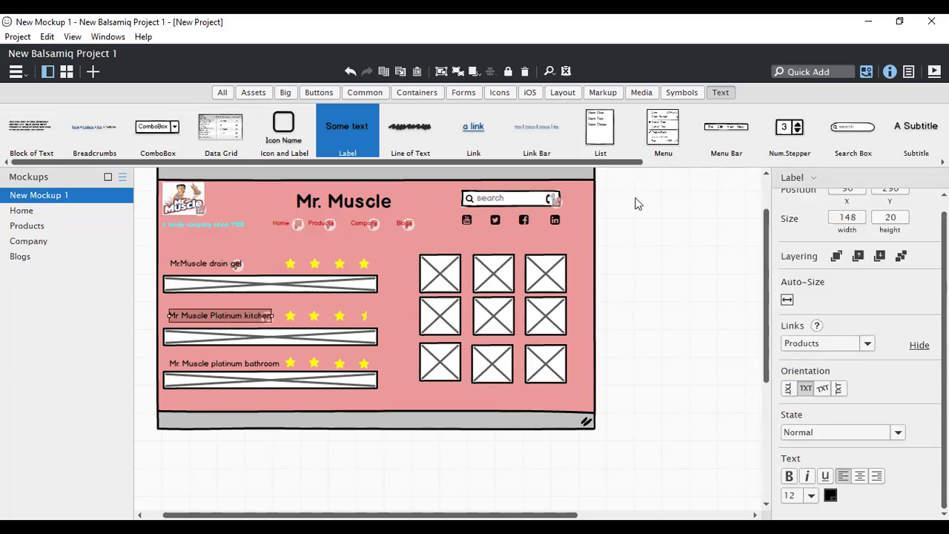
click(236, 368)
click(867, 345)
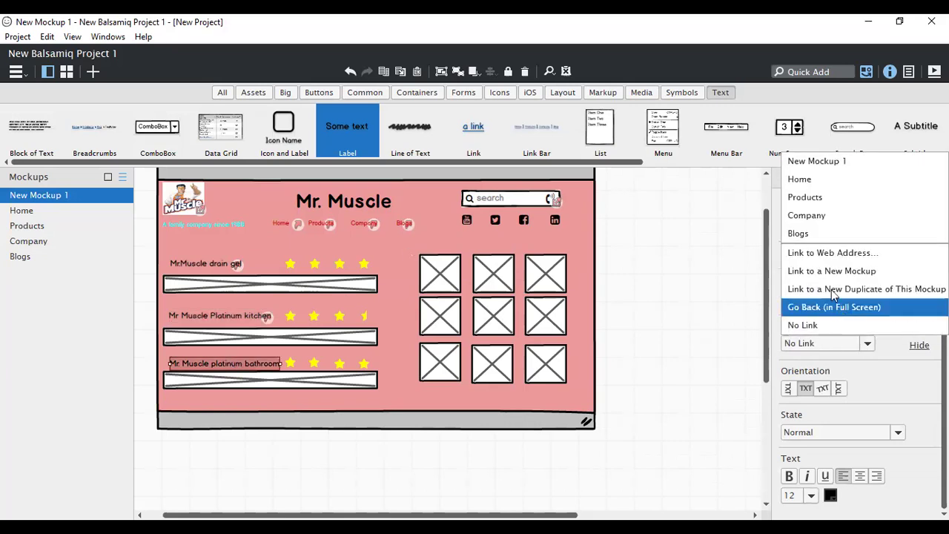
click(819, 199)
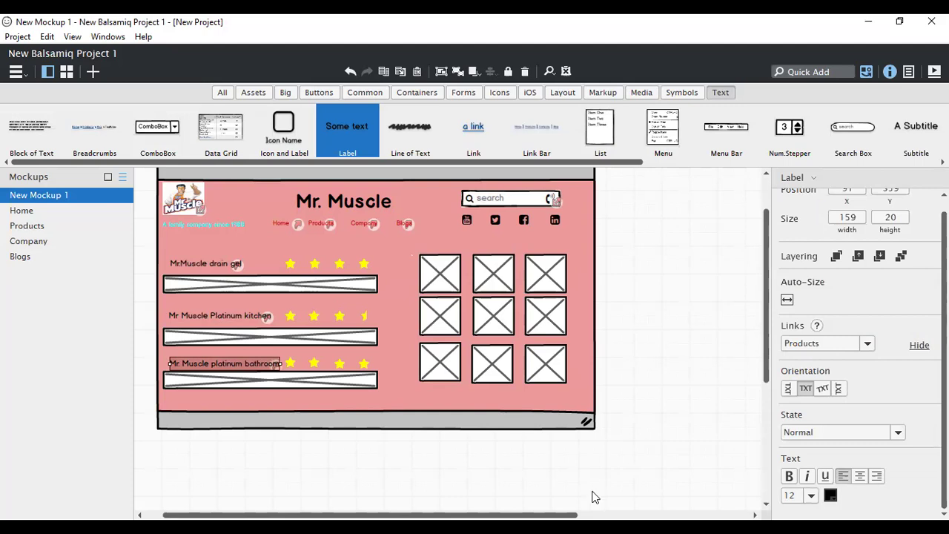
click(466, 220)
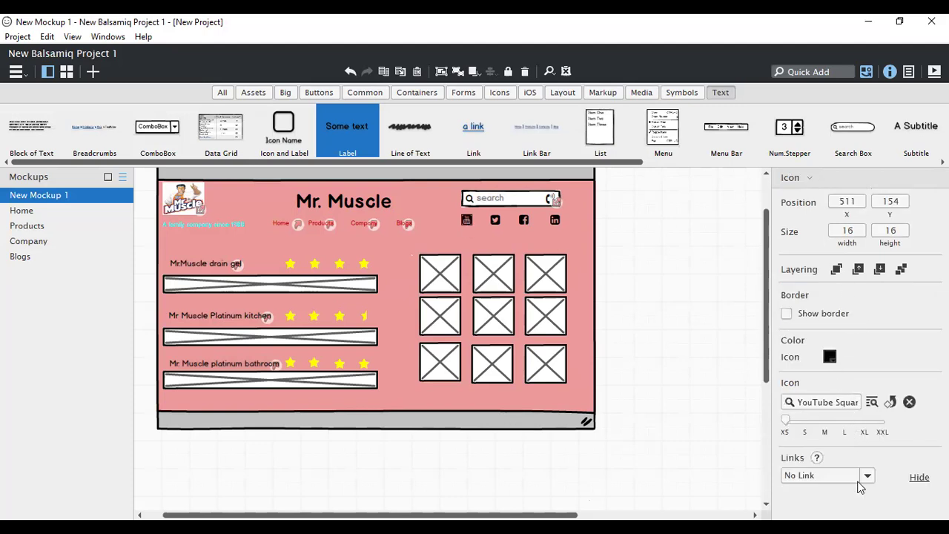
click(868, 476)
click(824, 386)
text(w)
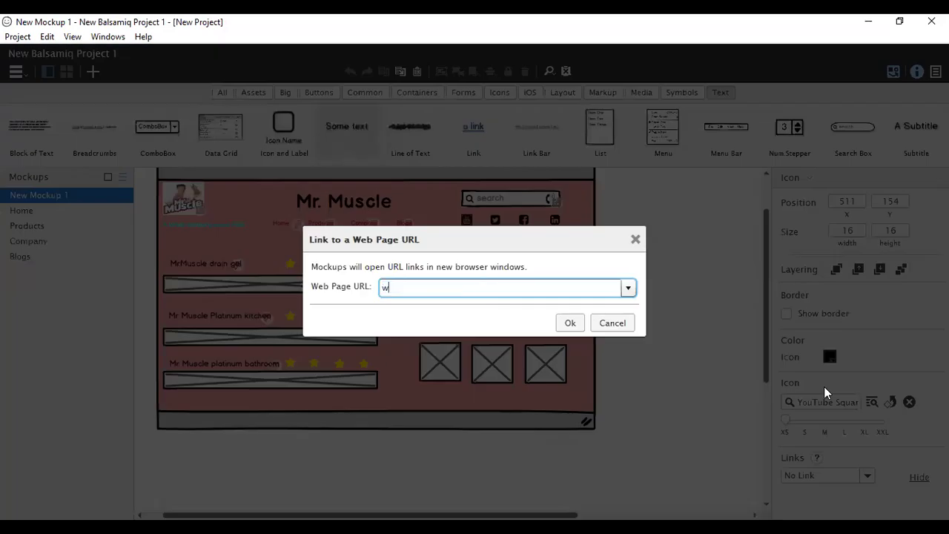
text(ww.youtube.com)
click(570, 323)
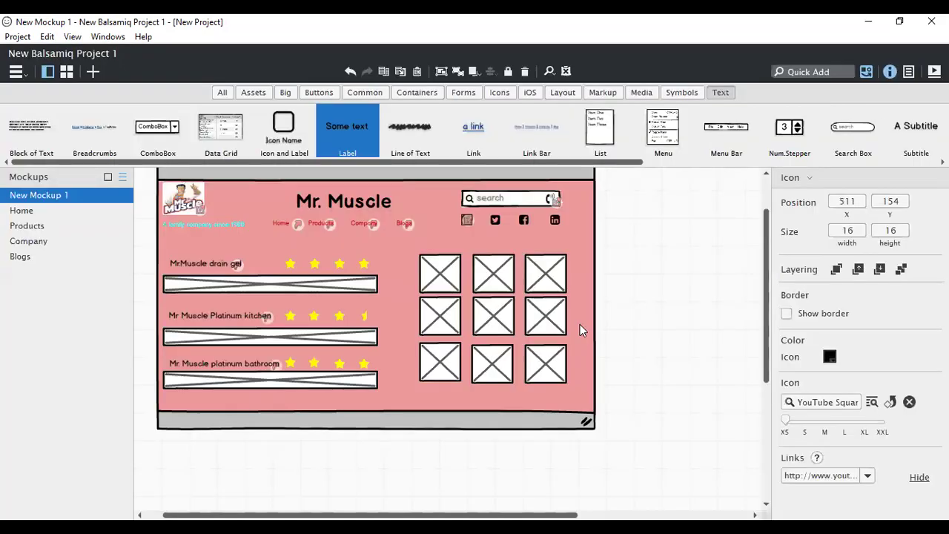
click(500, 221)
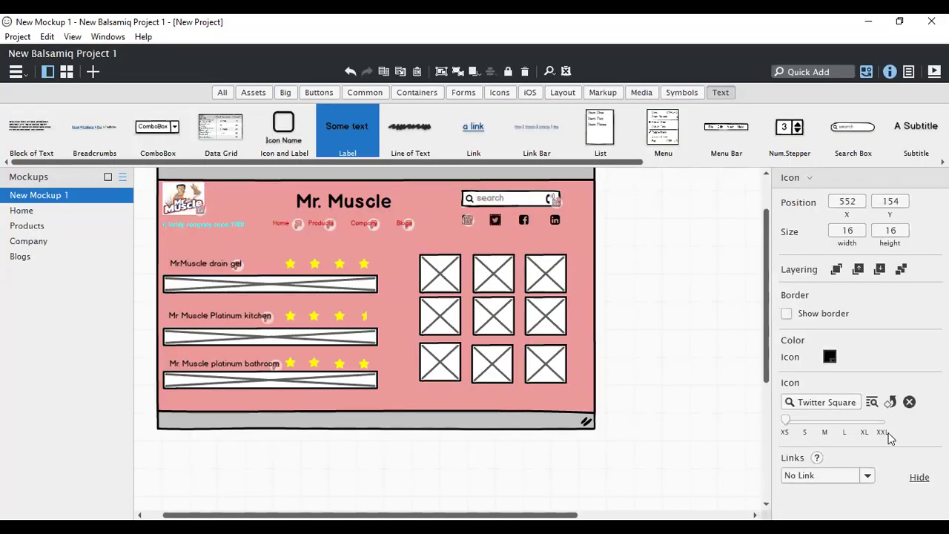
click(867, 477)
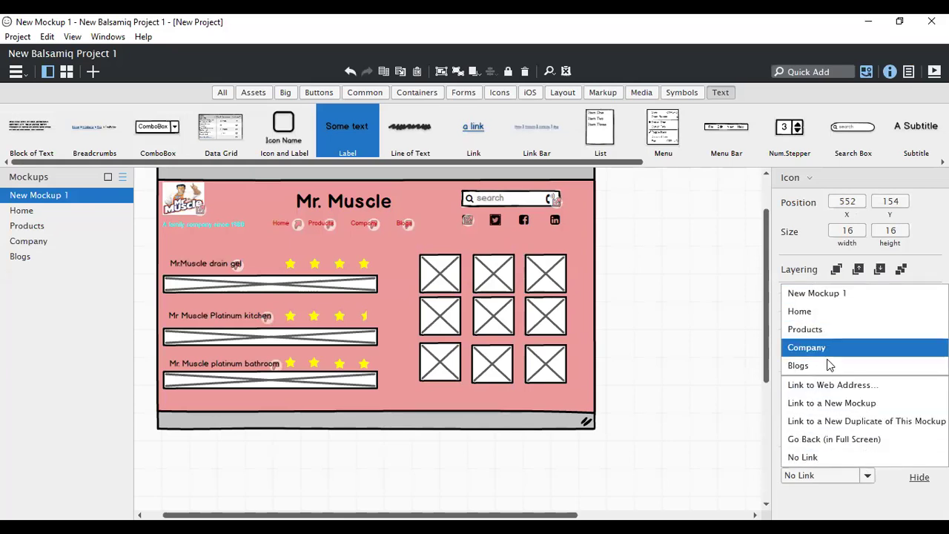
click(831, 385)
text(w)
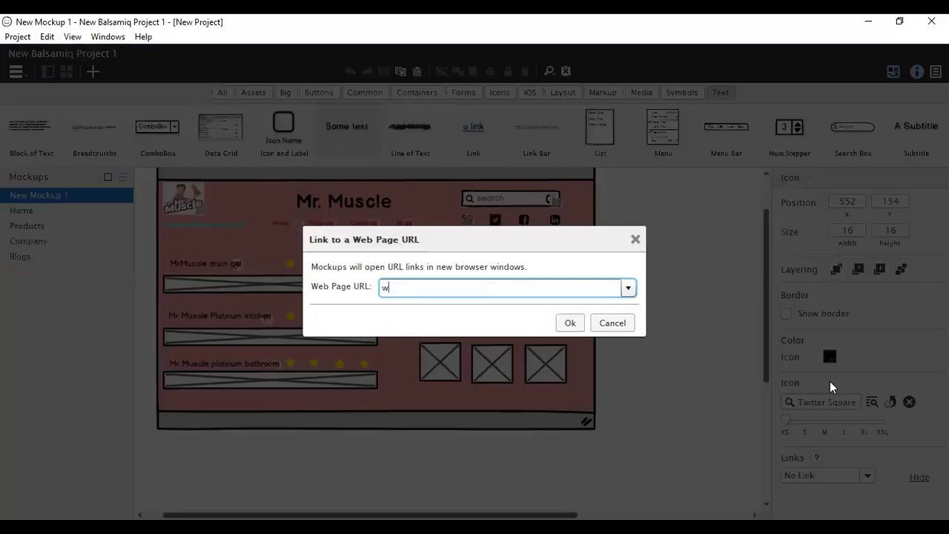
text(ww.twitter.com)
click(575, 324)
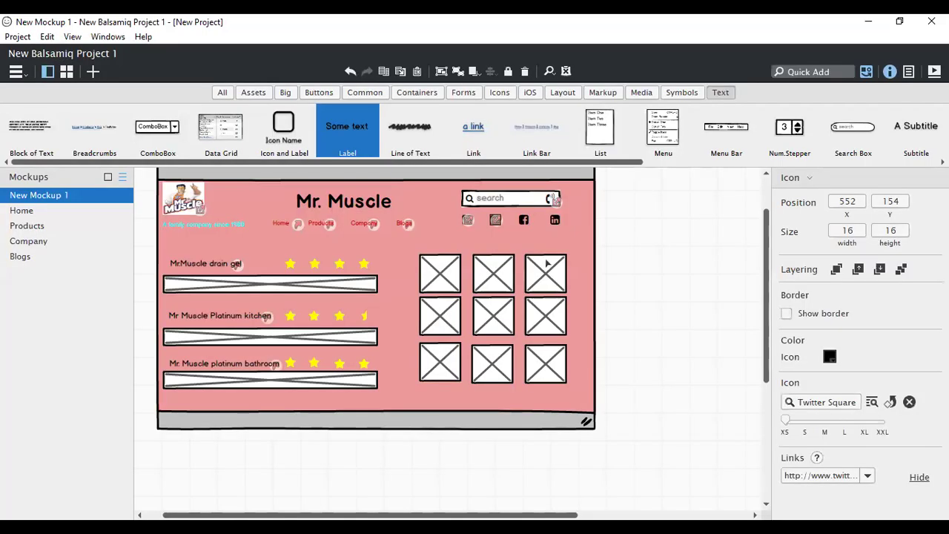
click(524, 220)
click(870, 481)
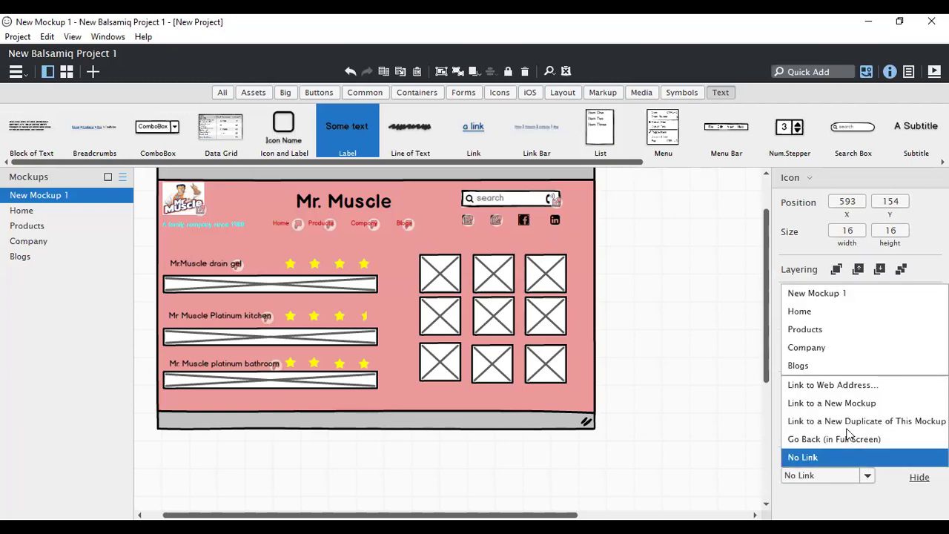
click(840, 385)
text(www)
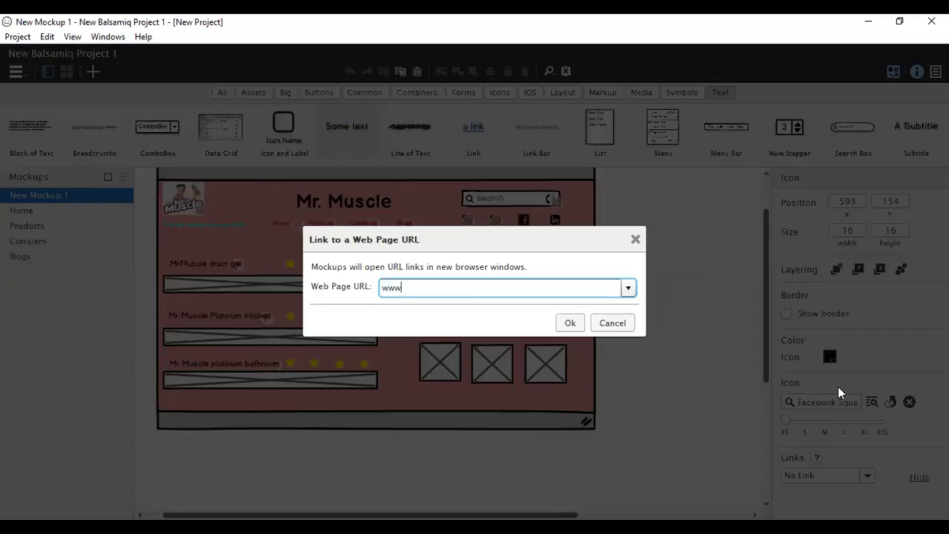
text(.facebook.com)
click(571, 323)
click(554, 219)
click(868, 476)
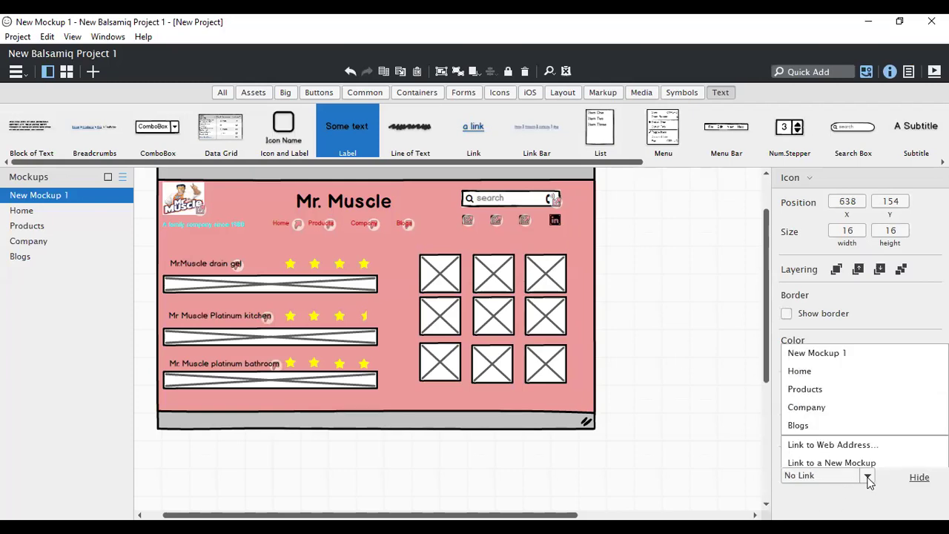
click(843, 385)
text(www.)
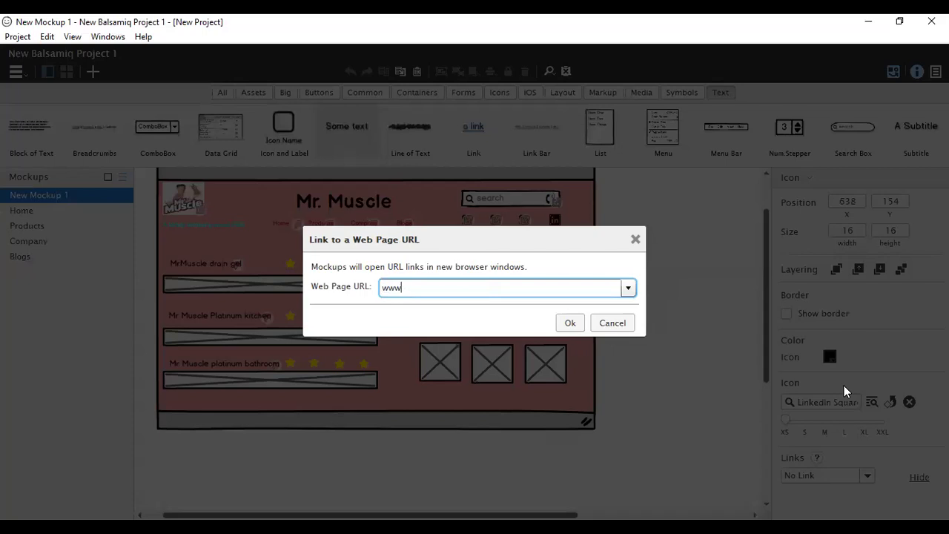
text(linkedin.com)
click(571, 324)
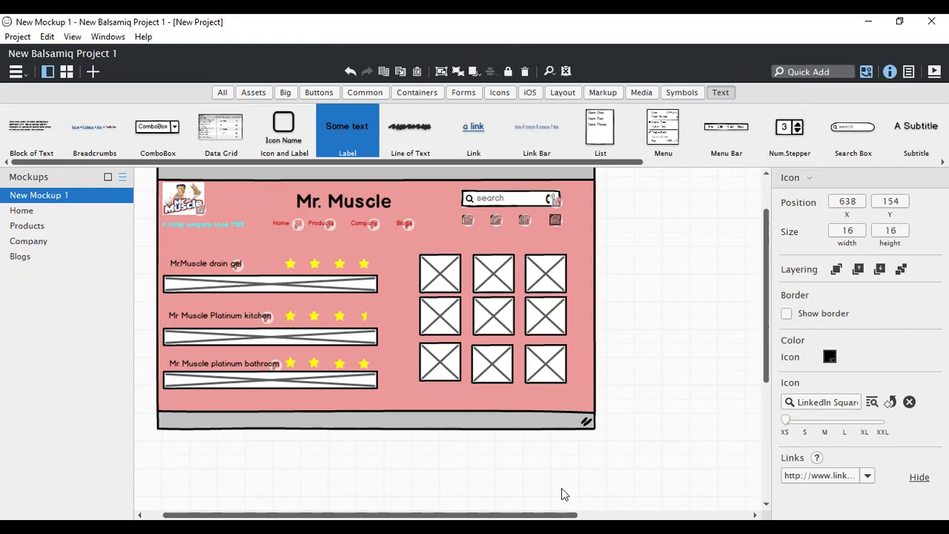
Step: Present the home page mockup in full screen and follow its Home link
key(ctrl+f)
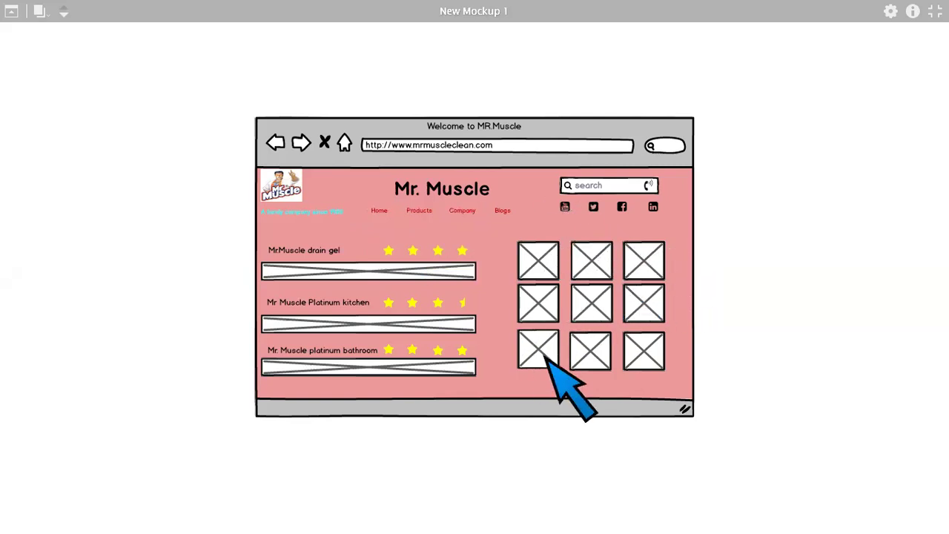
click(381, 210)
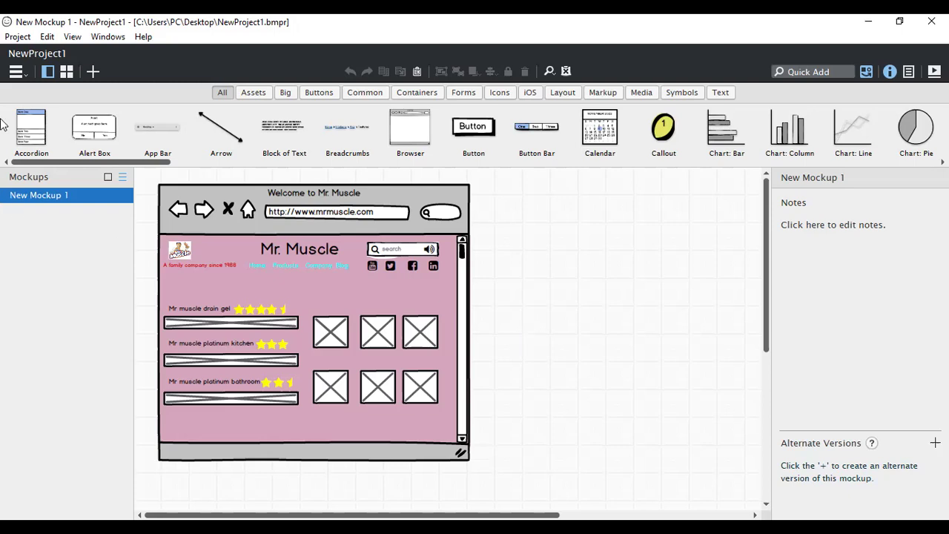
Step: Save a copy of the project to the Desktop under the file name NewProject2
click(16, 38)
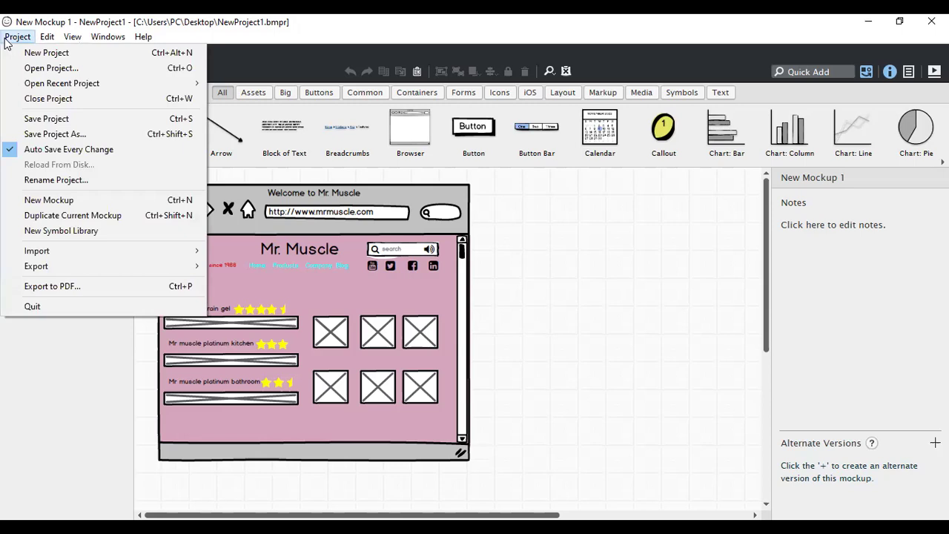
click(54, 134)
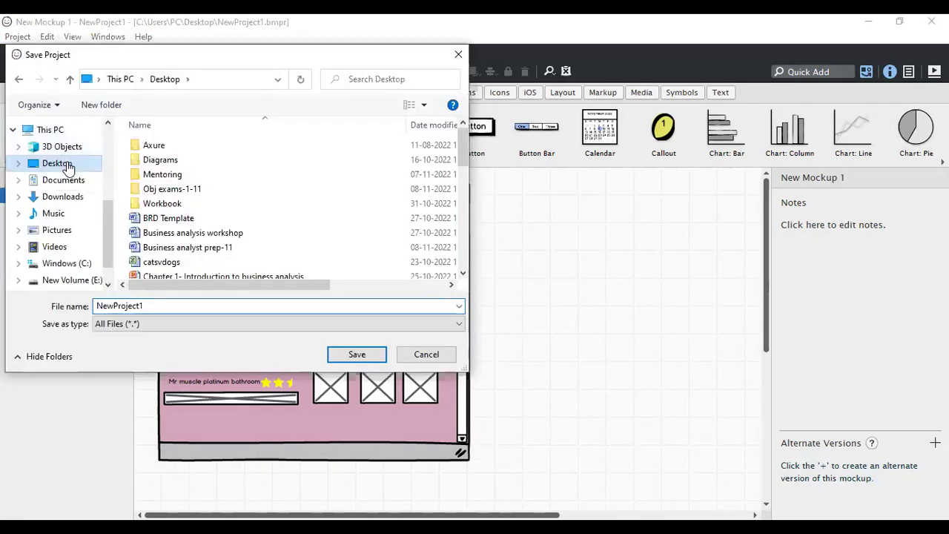
click(163, 306)
double_click(164, 304)
click(164, 305)
key(BackSpace)
text(2)
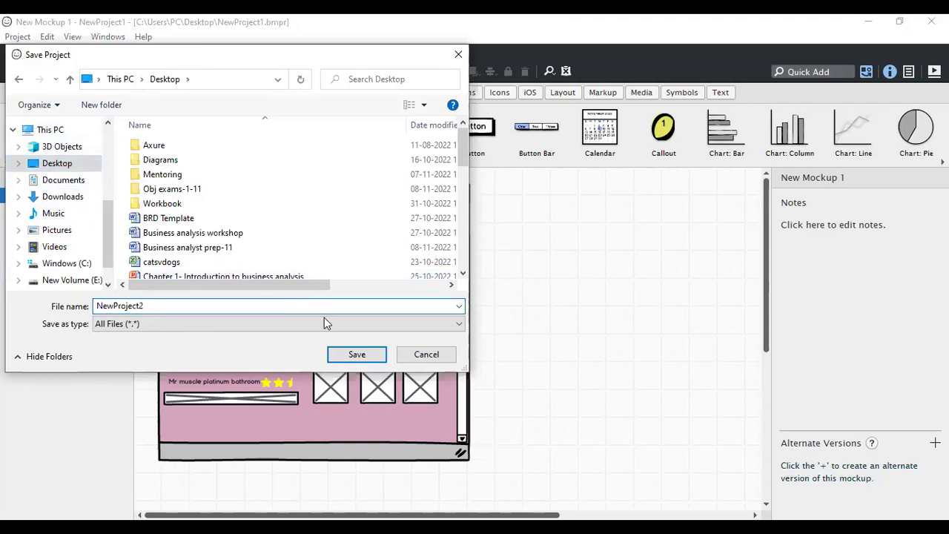
click(370, 355)
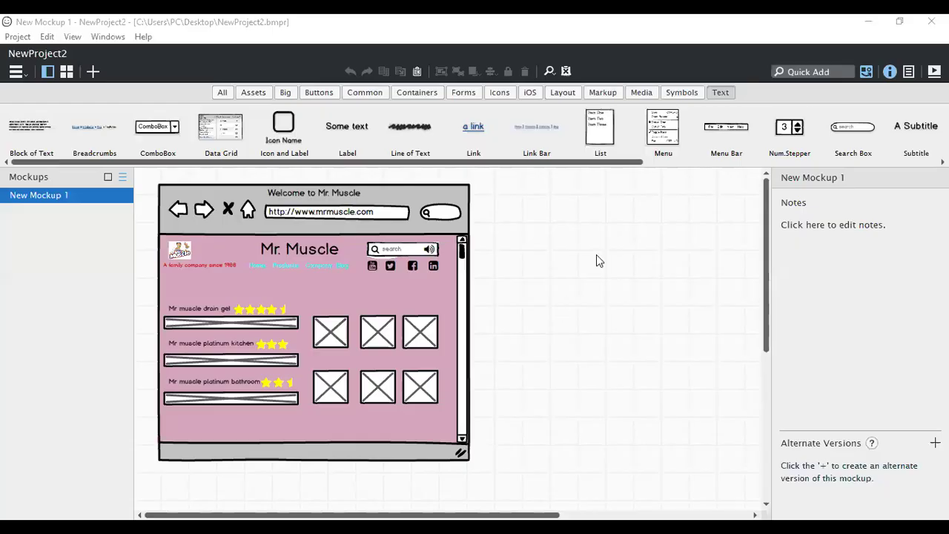
click(629, 232)
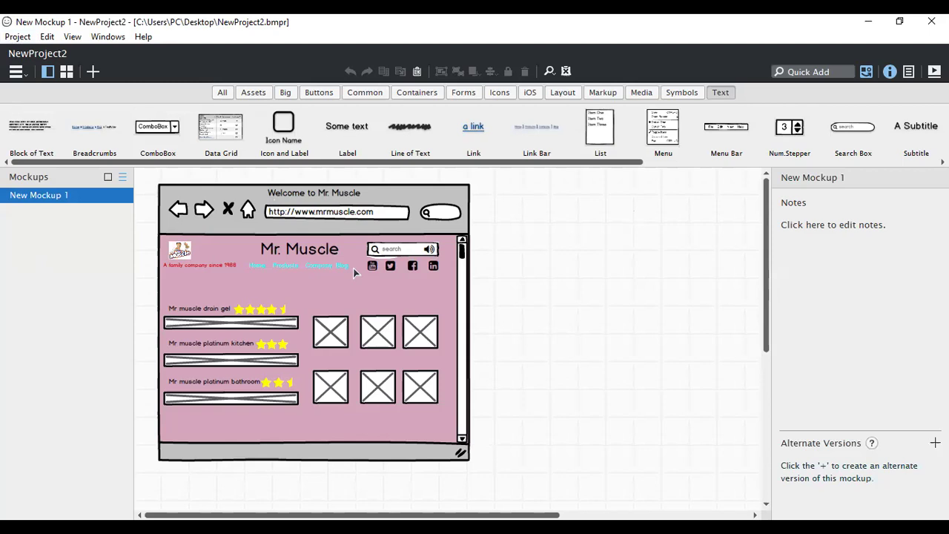
click(18, 38)
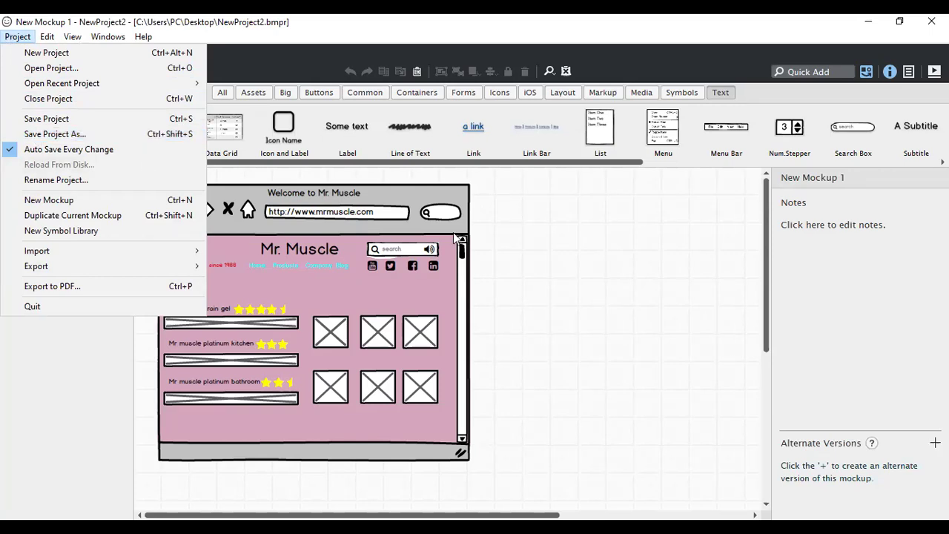
click(635, 276)
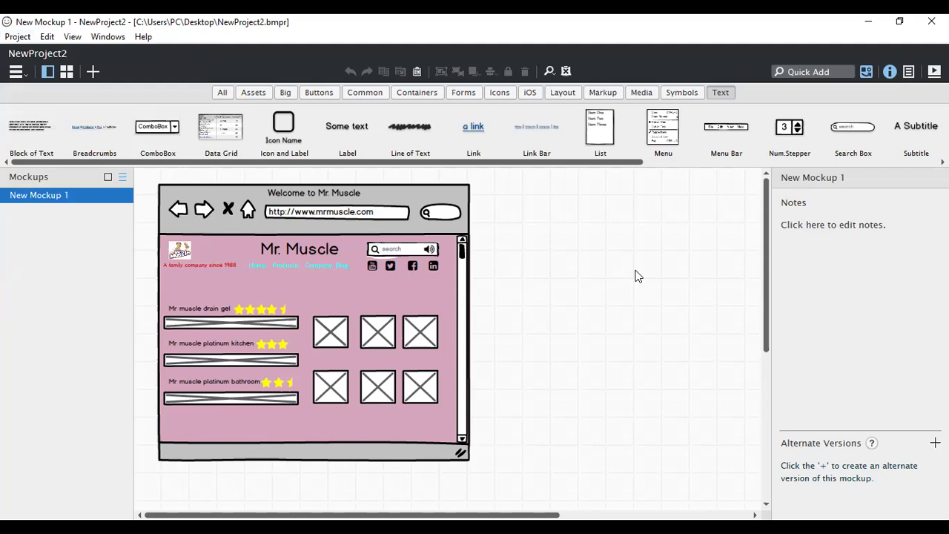